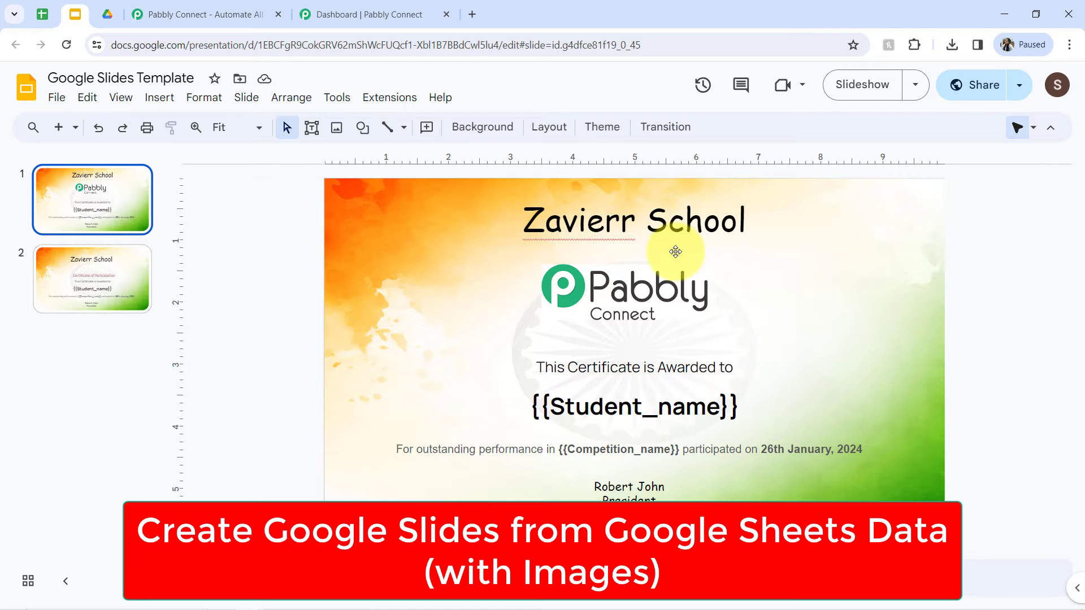
Step: Switch to the All Student Data spreadsheet and review its student name, WhatsApp number, email, competition name and image link columns
{"action": "left_click", "coordinate": [595, 290]}
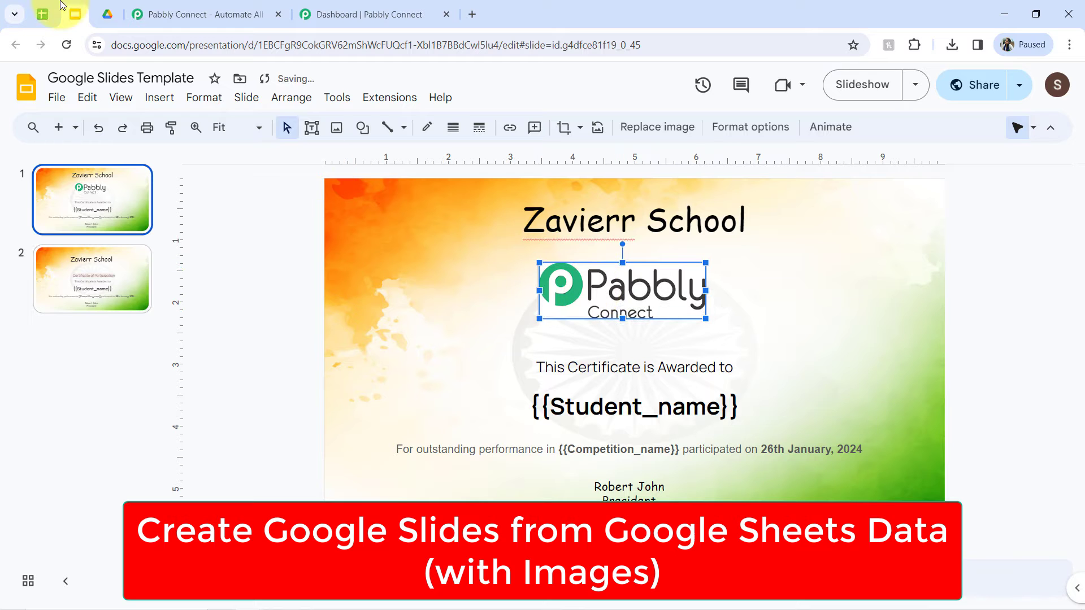
{"action": "left_click", "coordinate": [42, 14]}
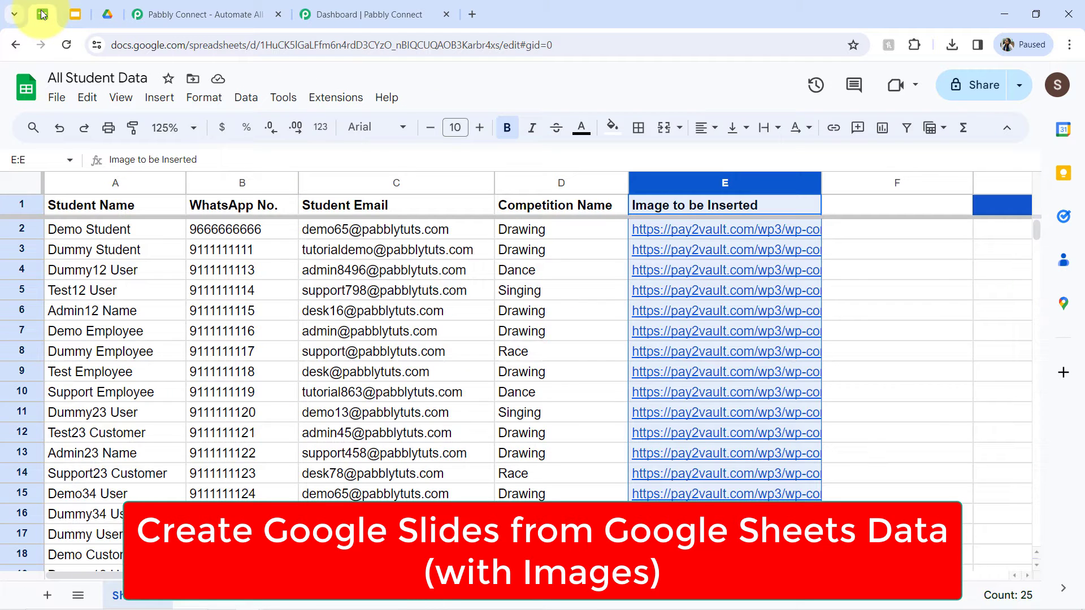
{"action": "left_click_drag", "start_coordinate": [61, 78], "coordinate": [141, 79]}
{"action": "left_click", "coordinate": [163, 182]}
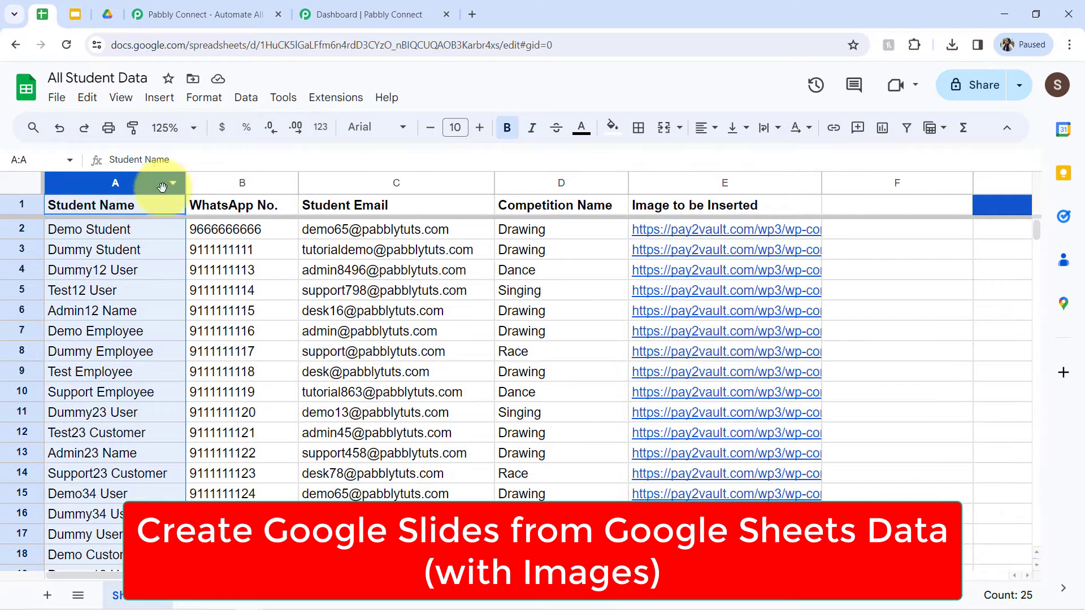
{"action": "left_click", "coordinate": [233, 186]}
{"action": "left_click", "coordinate": [371, 185]}
{"action": "left_click", "coordinate": [551, 186]}
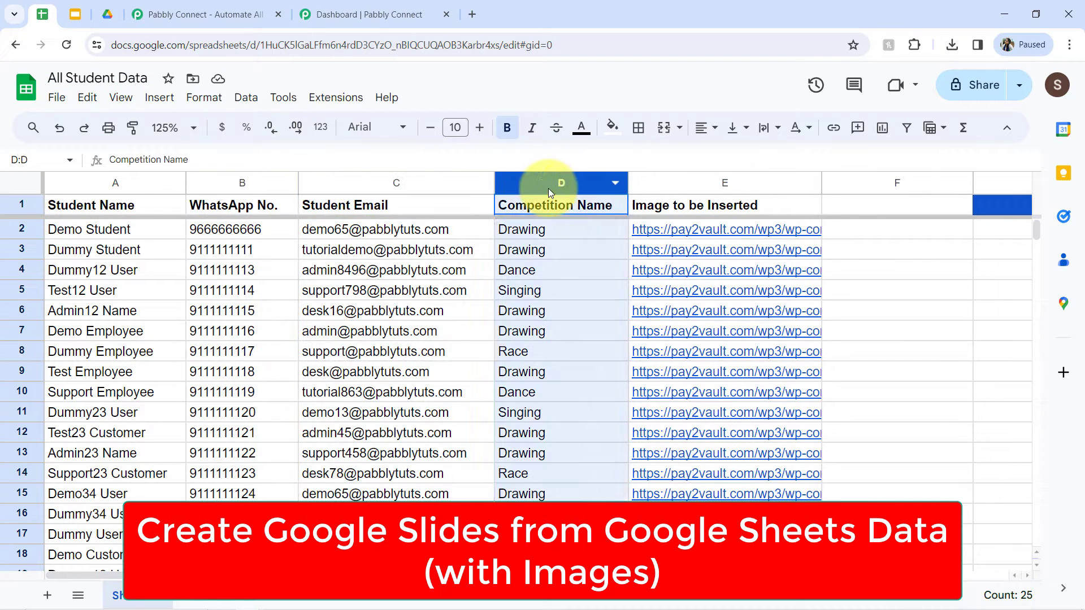
{"action": "left_click", "coordinate": [684, 184]}
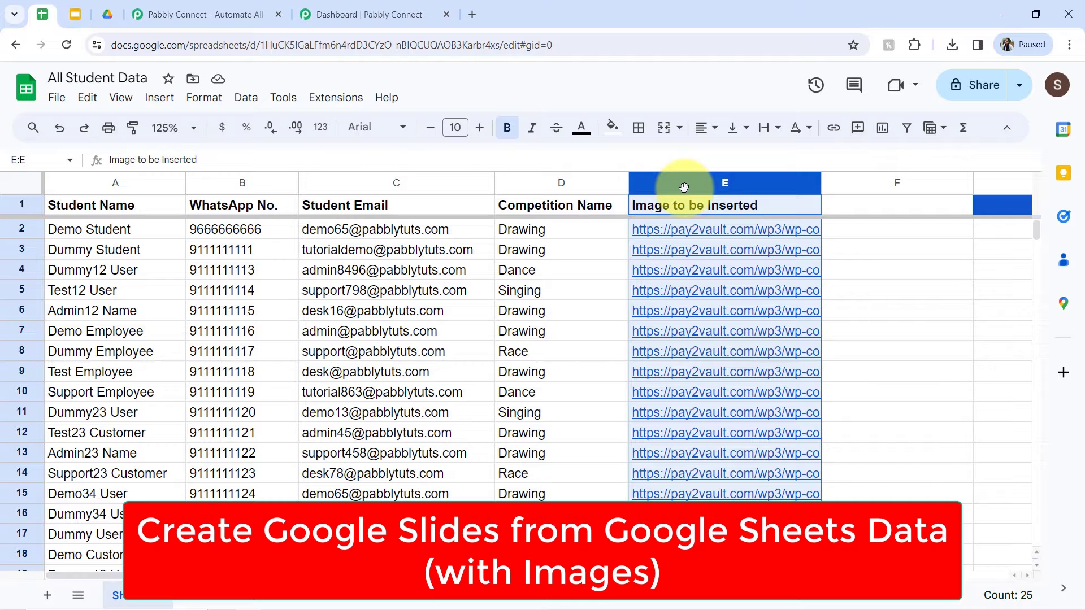
Step: Delete the first slide, the certificate with the Pabbly Connect logo, from the Google Slides Template presentation
{"action": "left_click", "coordinate": [74, 15]}
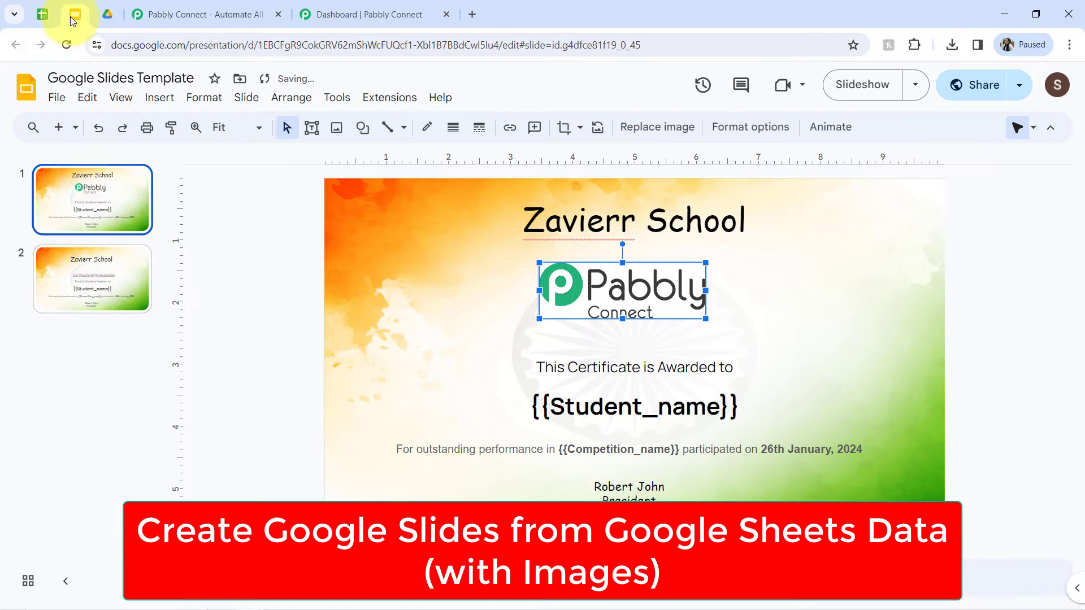
{"action": "left_click", "coordinate": [90, 186]}
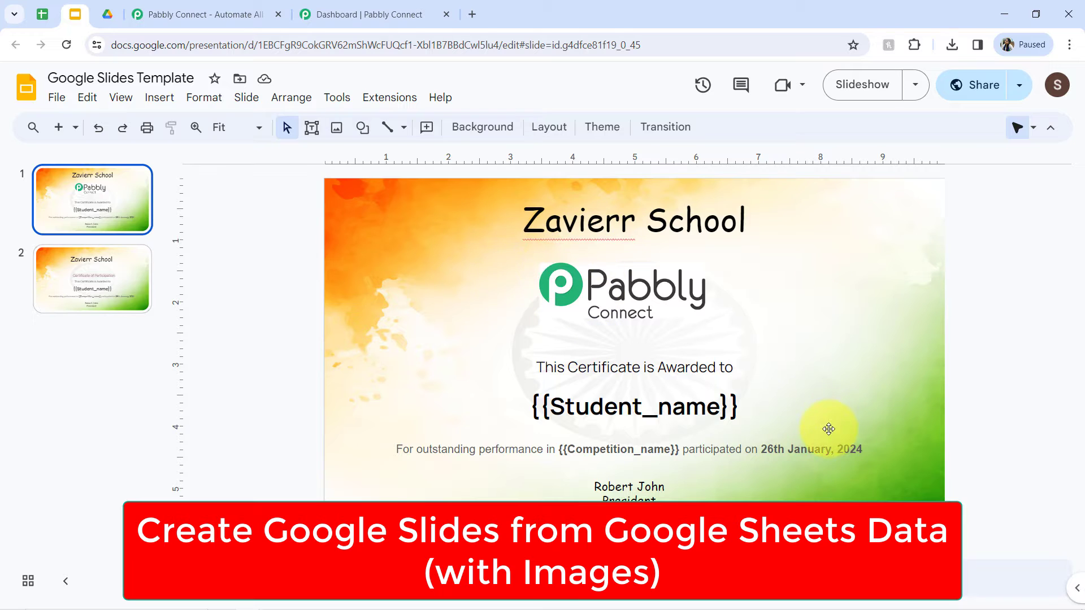
{"action": "left_click", "coordinate": [589, 266]}
{"action": "left_click", "coordinate": [69, 200]}
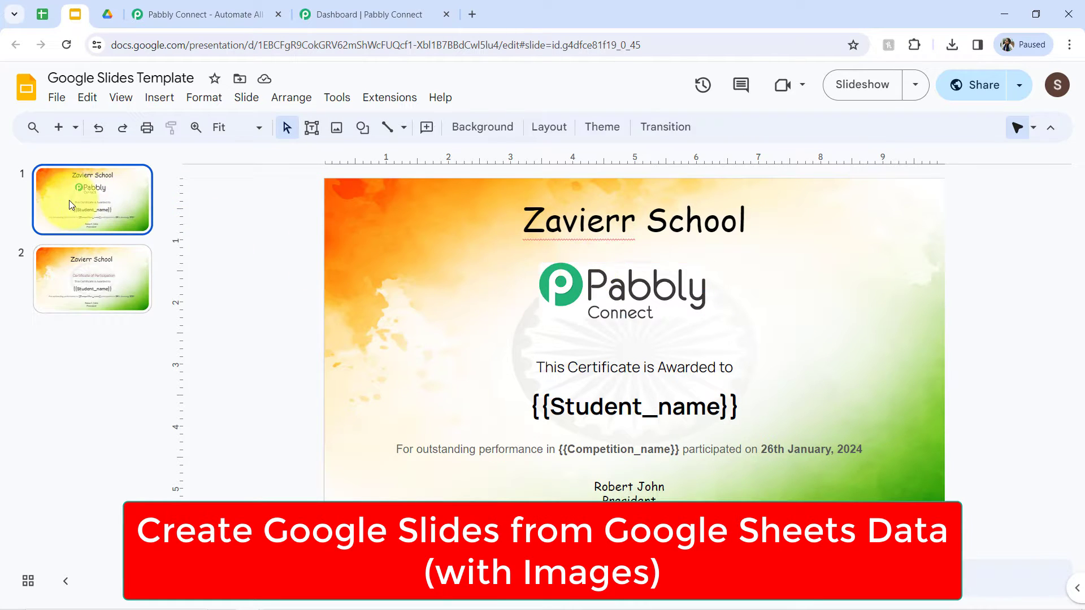
{"action": "key", "text": "Delete"}
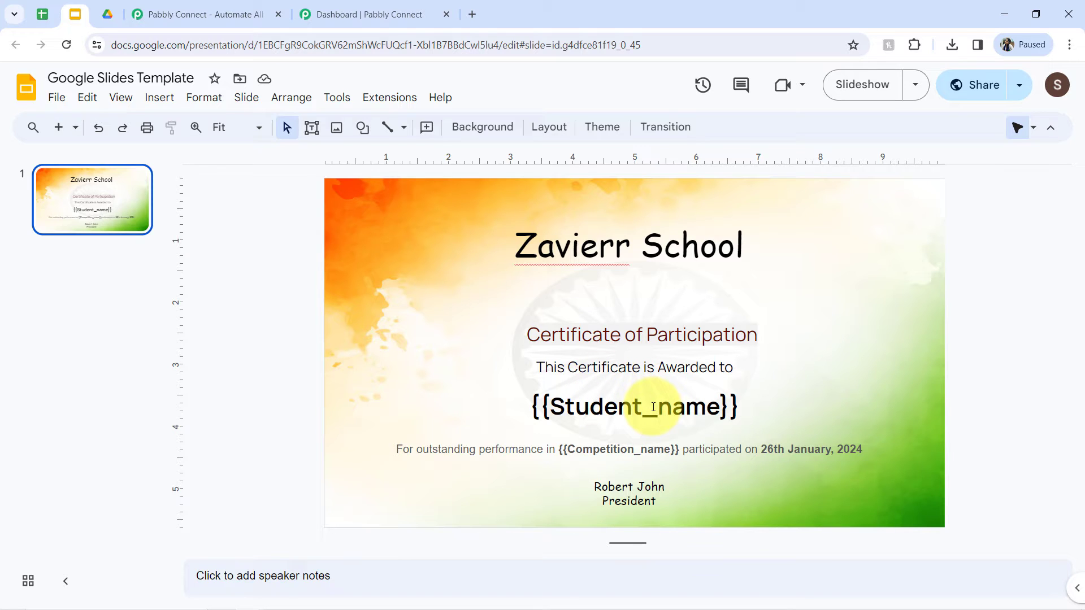
Step: Examine the {{Student_name}} and {{Competition_name}} placeholders on the certificate against the columns of the student spreadsheet
{"action": "left_click_drag", "start_coordinate": [562, 407], "coordinate": [710, 411]}
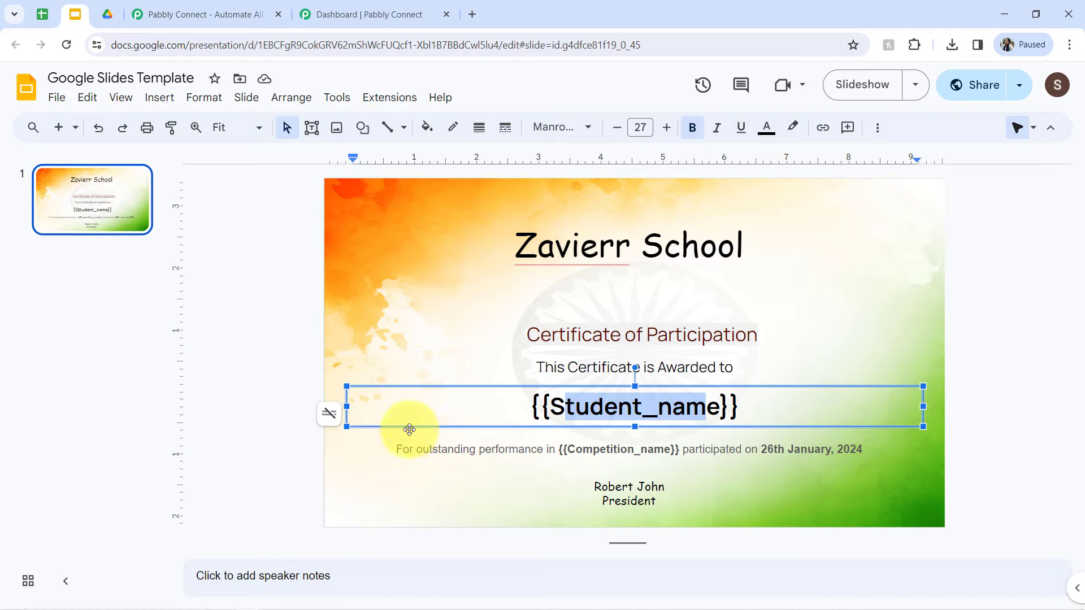
{"action": "left_click", "coordinate": [546, 406]}
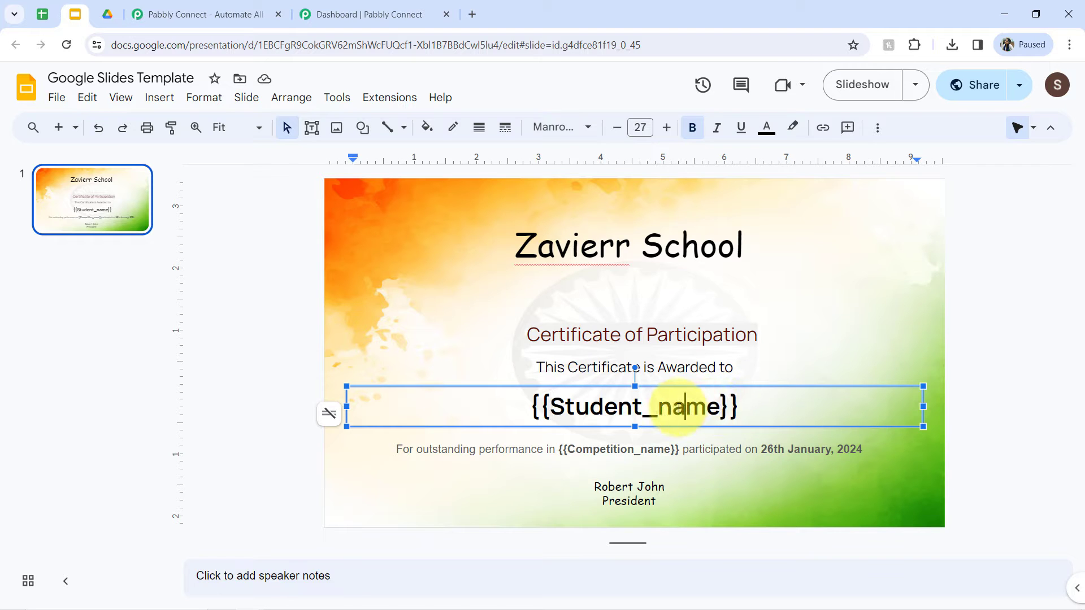
{"action": "double_click", "coordinate": [608, 403]}
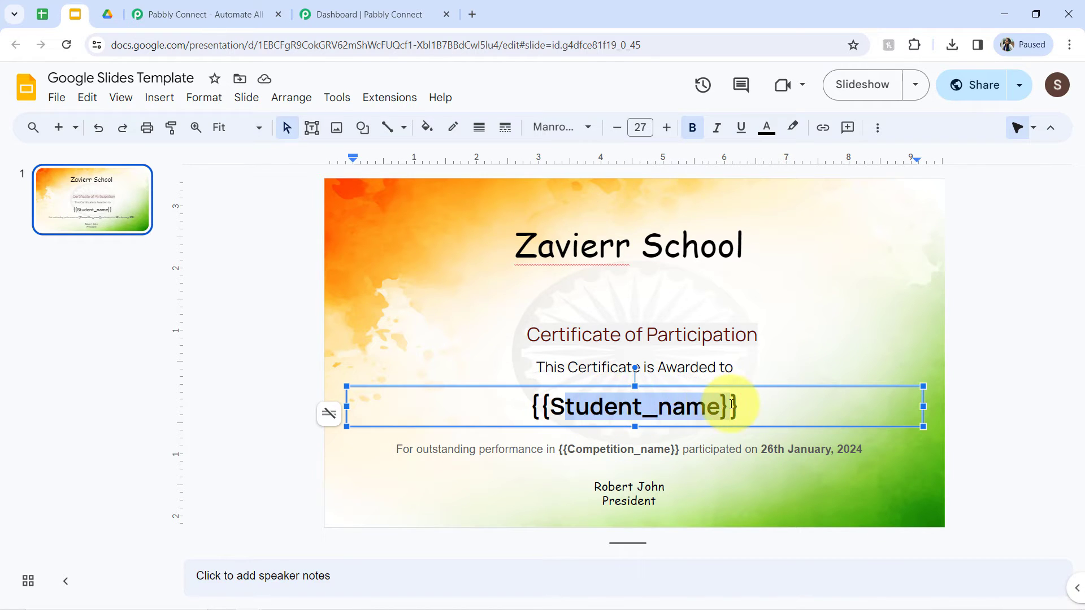
{"action": "left_click", "coordinate": [589, 451]}
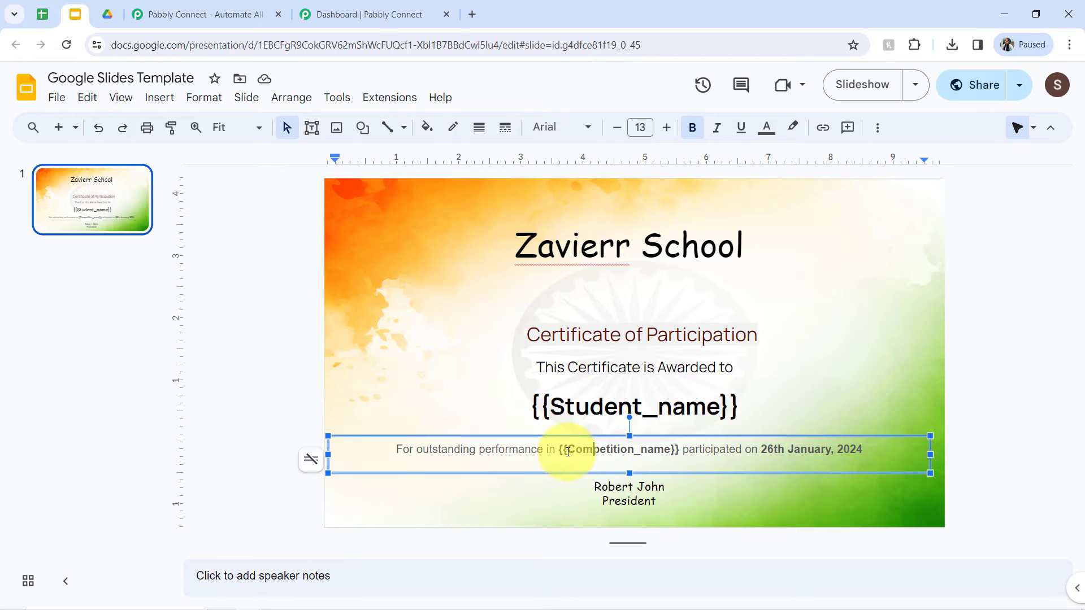
{"action": "double_click", "coordinate": [591, 452]}
{"action": "left_click", "coordinate": [42, 14]}
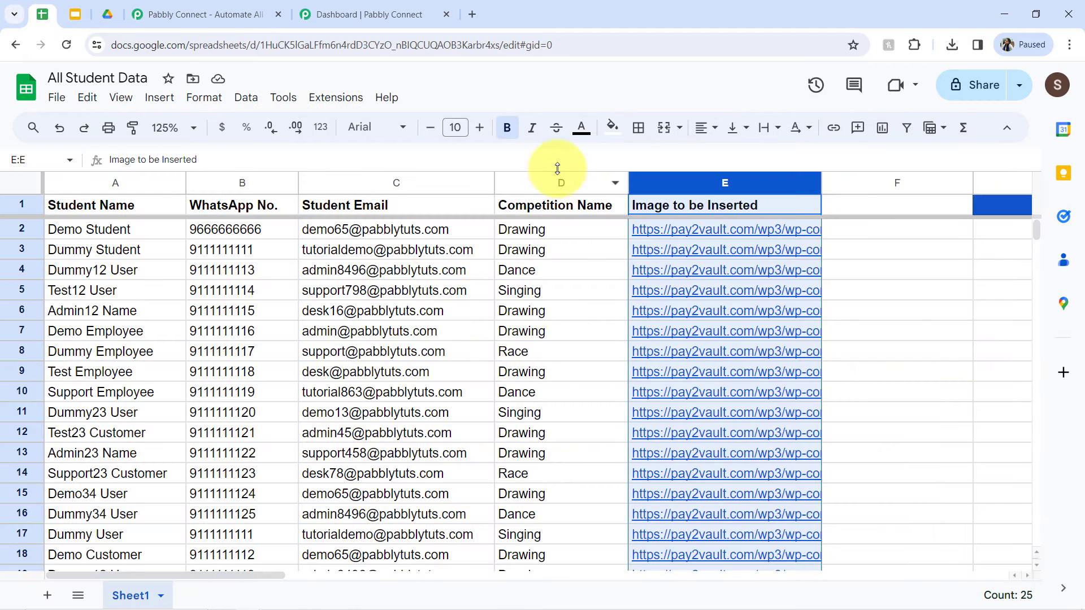
{"action": "left_click", "coordinate": [77, 15]}
{"action": "double_click", "coordinate": [593, 450]}
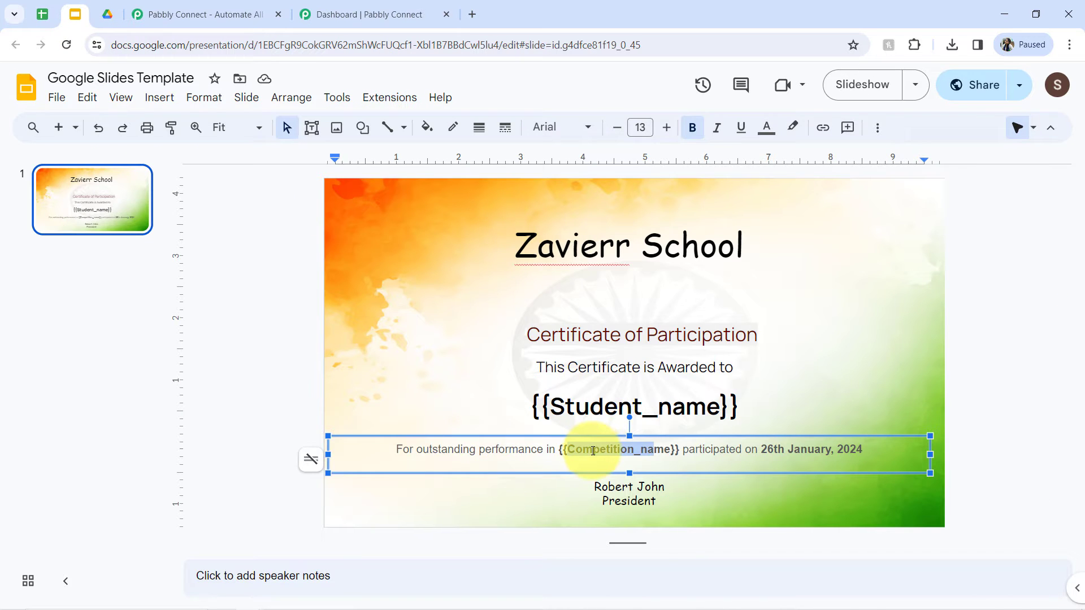
{"action": "left_click", "coordinate": [592, 451]}
{"action": "left_click_drag", "start_coordinate": [564, 454], "coordinate": [660, 448]}
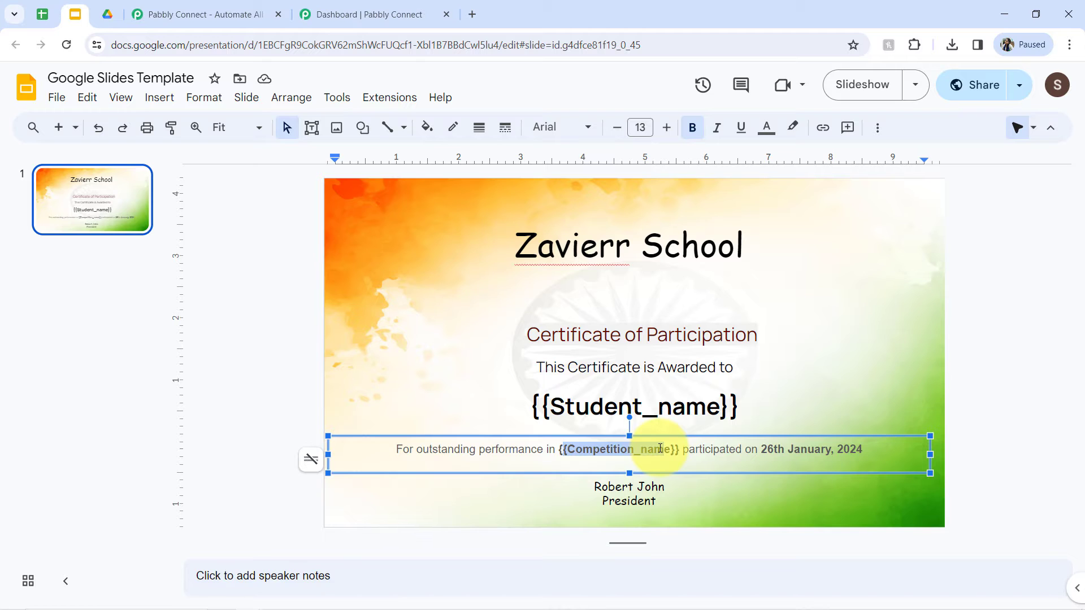
{"action": "left_click", "coordinate": [612, 401]}
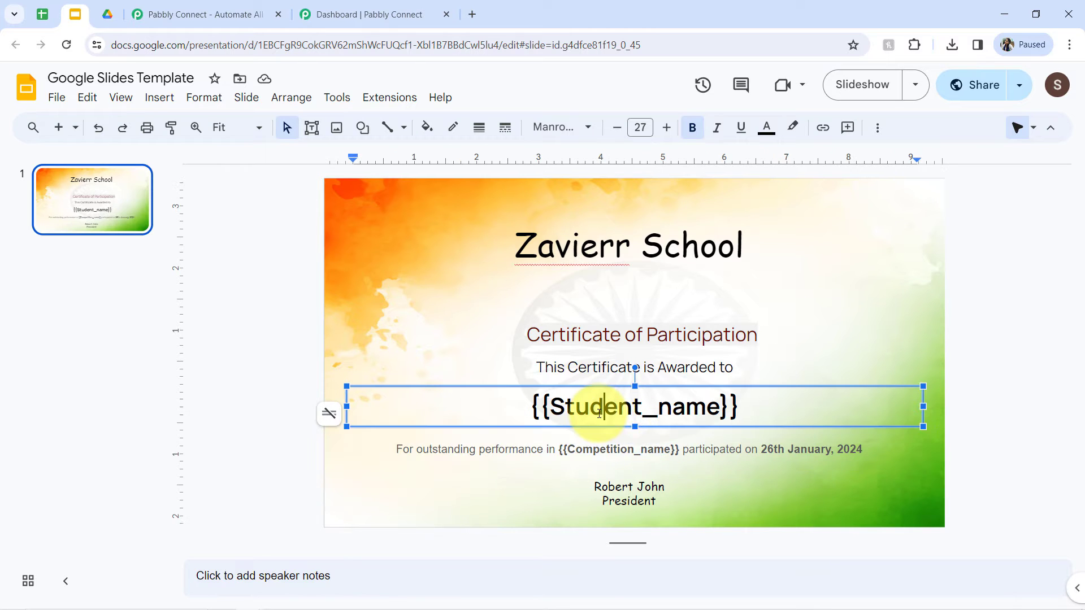
{"action": "left_click", "coordinate": [603, 450]}
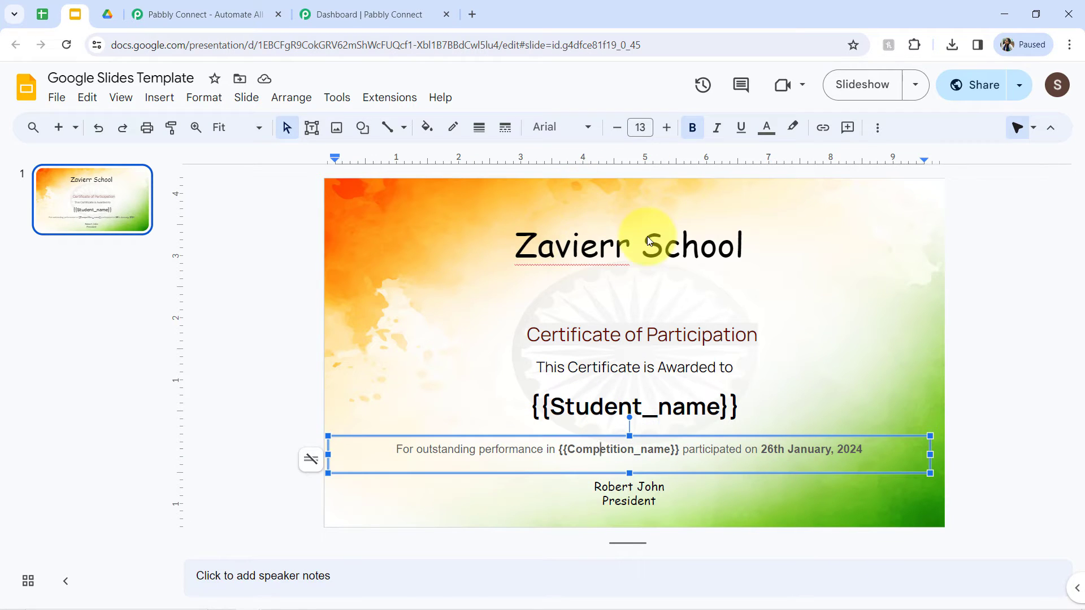
Step: Check the spreadsheet's Image to be Inserted column and insert the Pabbly Connect logo from the computer's Extra Images folder into the certificate slide
{"action": "left_click", "coordinate": [44, 12]}
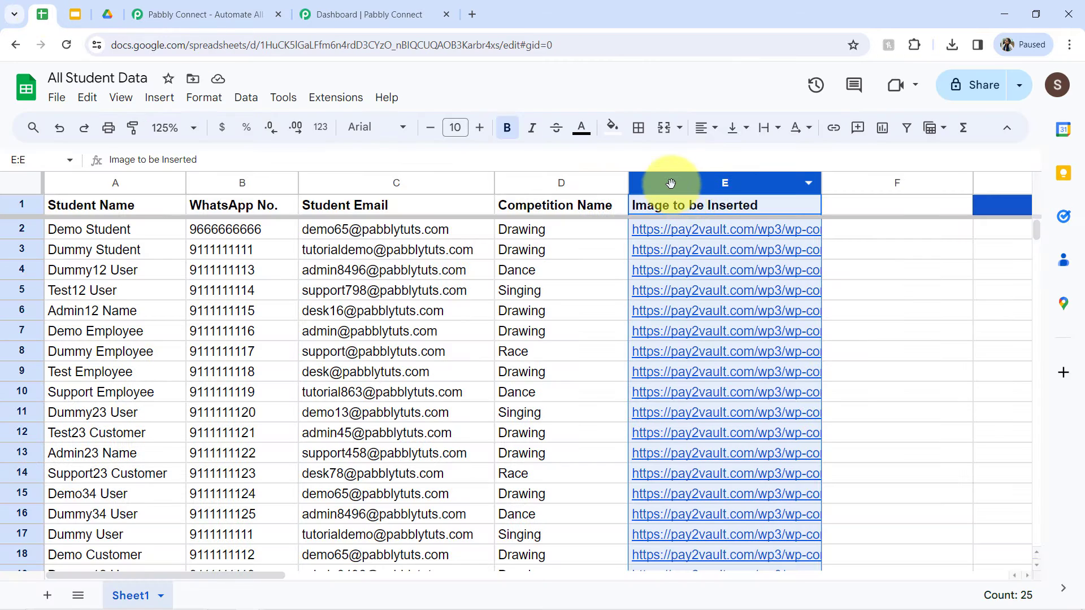
{"action": "left_click", "coordinate": [111, 20]}
{"action": "left_click", "coordinate": [78, 14]}
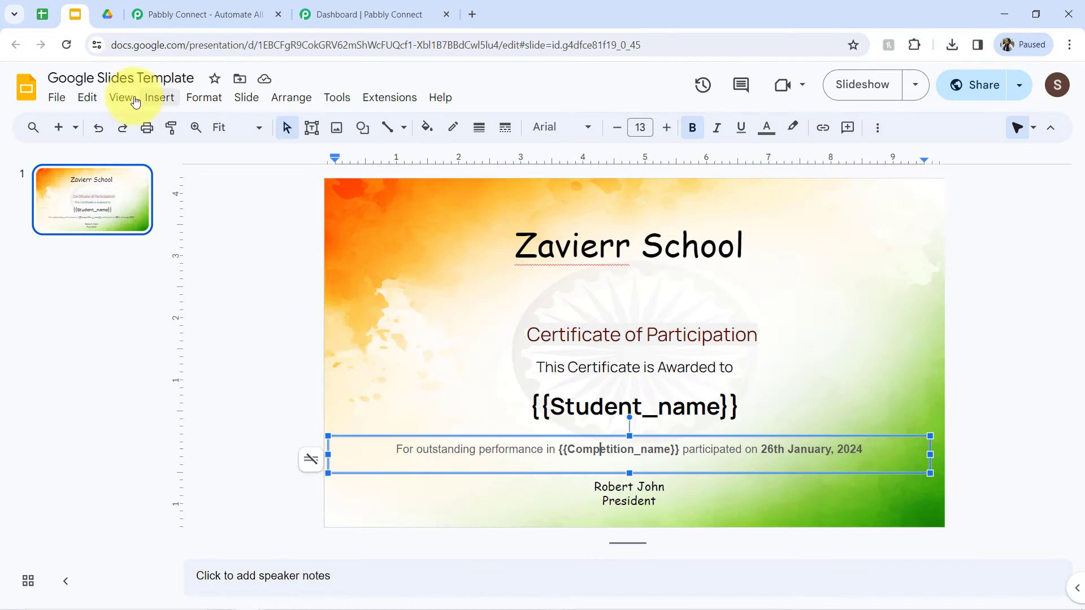
{"action": "left_click", "coordinate": [158, 99]}
{"action": "mouse_move", "coordinate": [267, 128]}
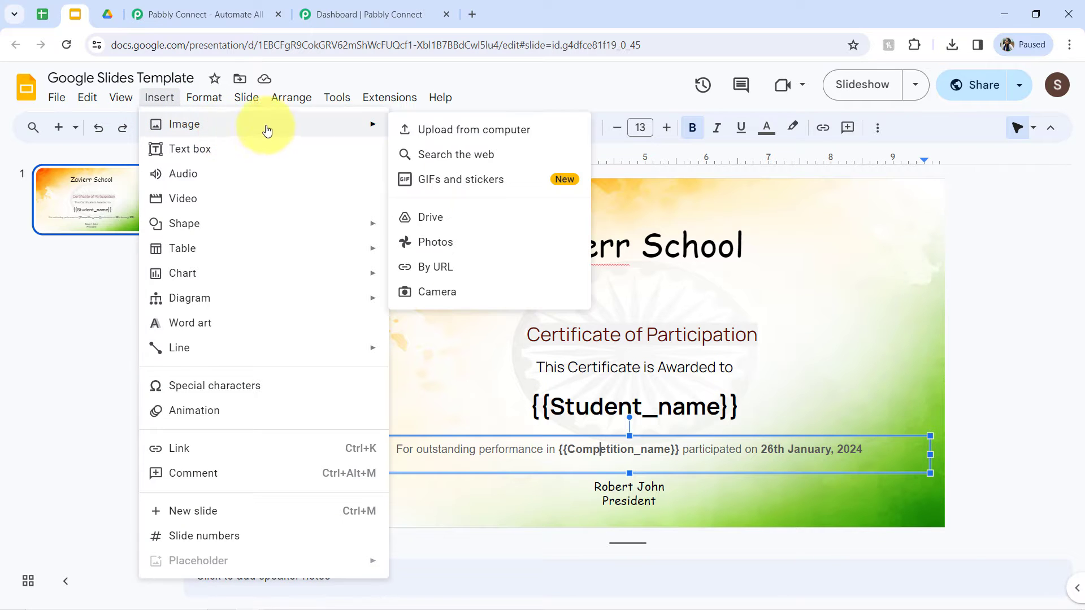
{"action": "left_click", "coordinate": [491, 130]}
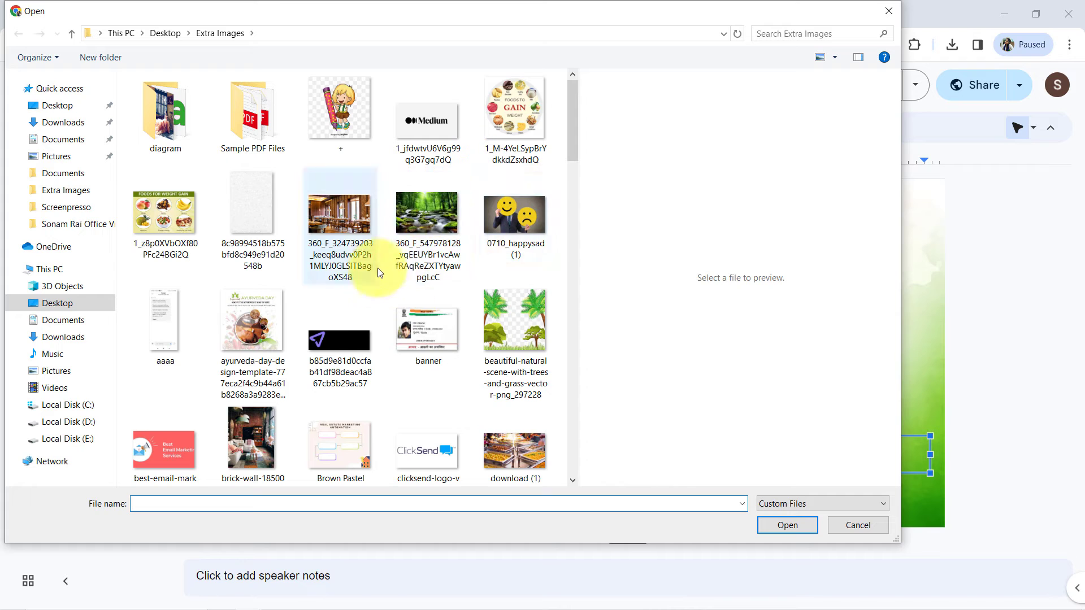
{"action": "left_click_drag", "start_coordinate": [570, 145], "coordinate": [578, 350]}
{"action": "double_click", "coordinate": [344, 279]}
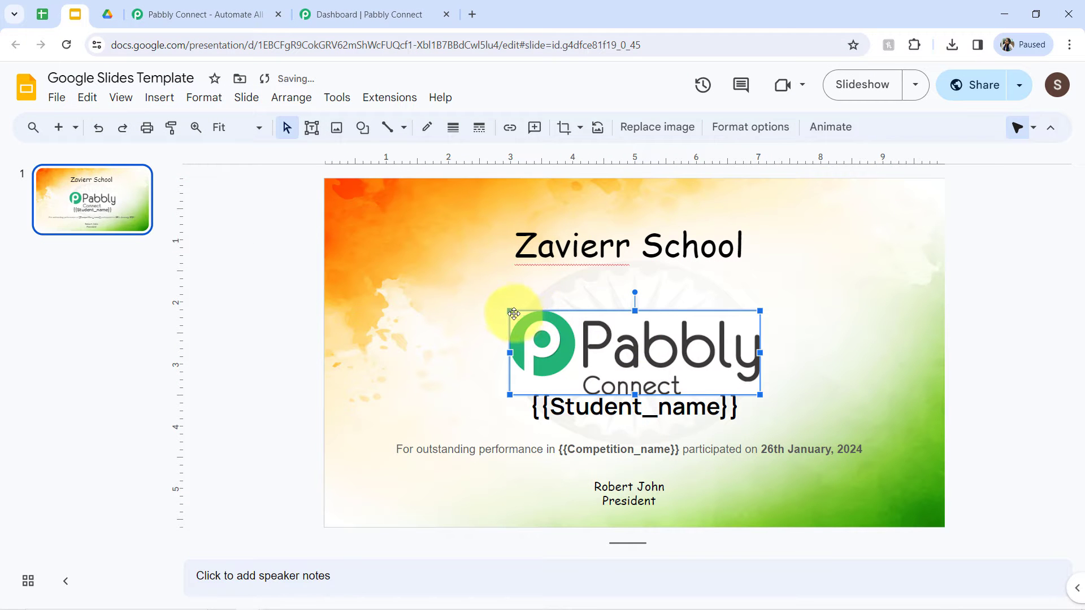
Step: Shrink the Pabbly Connect logo, move the Zavierr School title up, and place the logo between it and Certificate of Participation
{"action": "left_click_drag", "start_coordinate": [510, 310], "coordinate": [587, 270]}
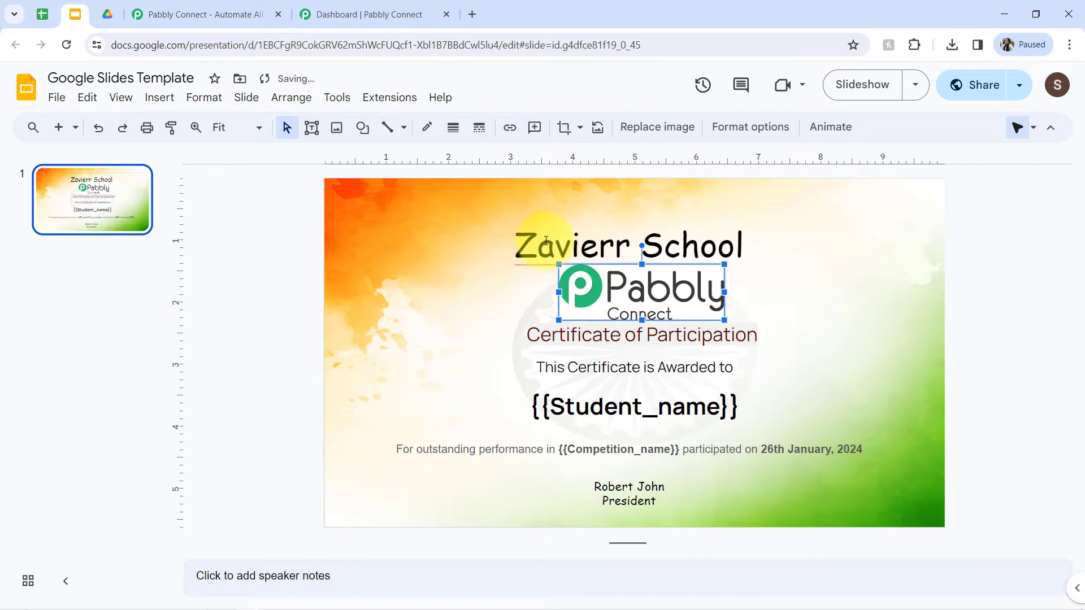
{"action": "left_click", "coordinate": [540, 244]}
{"action": "left_click_drag", "start_coordinate": [500, 233], "coordinate": [498, 210]}
{"action": "left_click", "coordinate": [583, 280]}
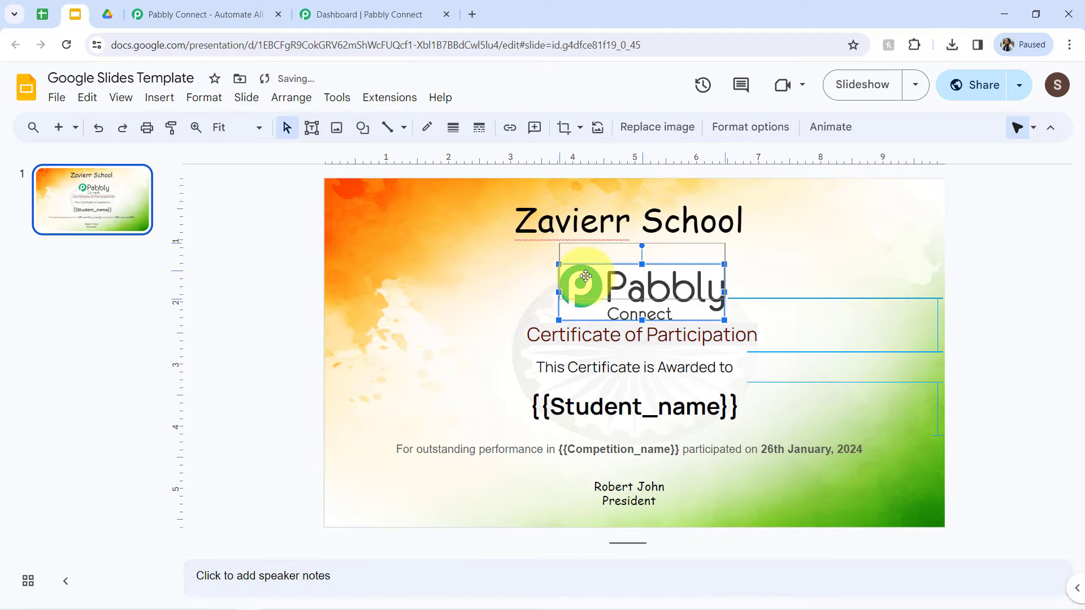
{"action": "left_click_drag", "start_coordinate": [584, 278], "coordinate": [584, 260]}
Step: In the student spreadsheet, view the linked images for the Drawing entry in row 2 and the Dance entry in row 4
{"action": "left_click", "coordinate": [54, 14]}
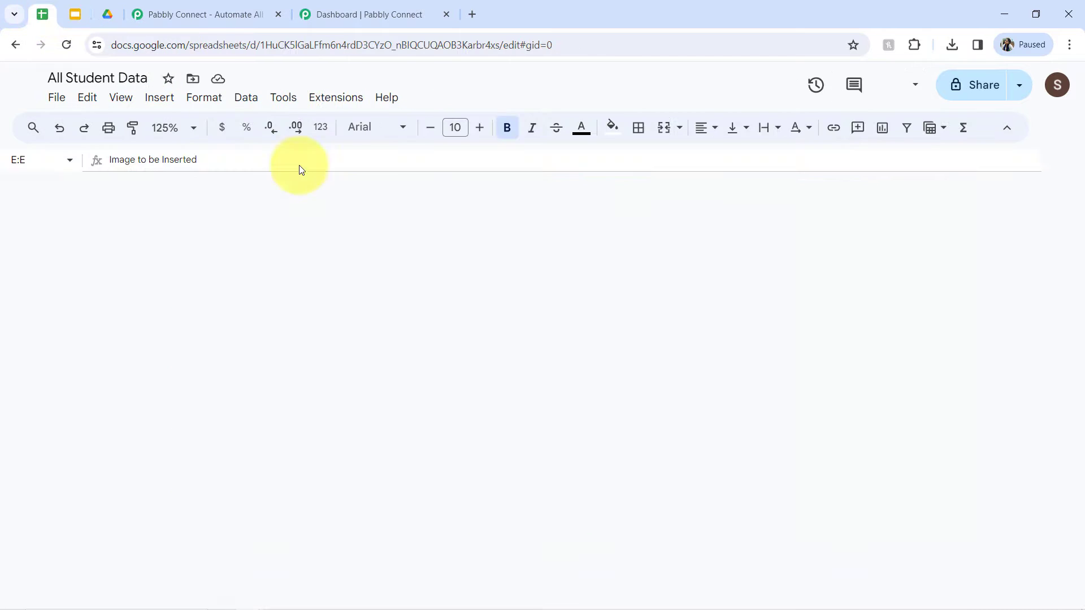
{"action": "left_click", "coordinate": [532, 229]}
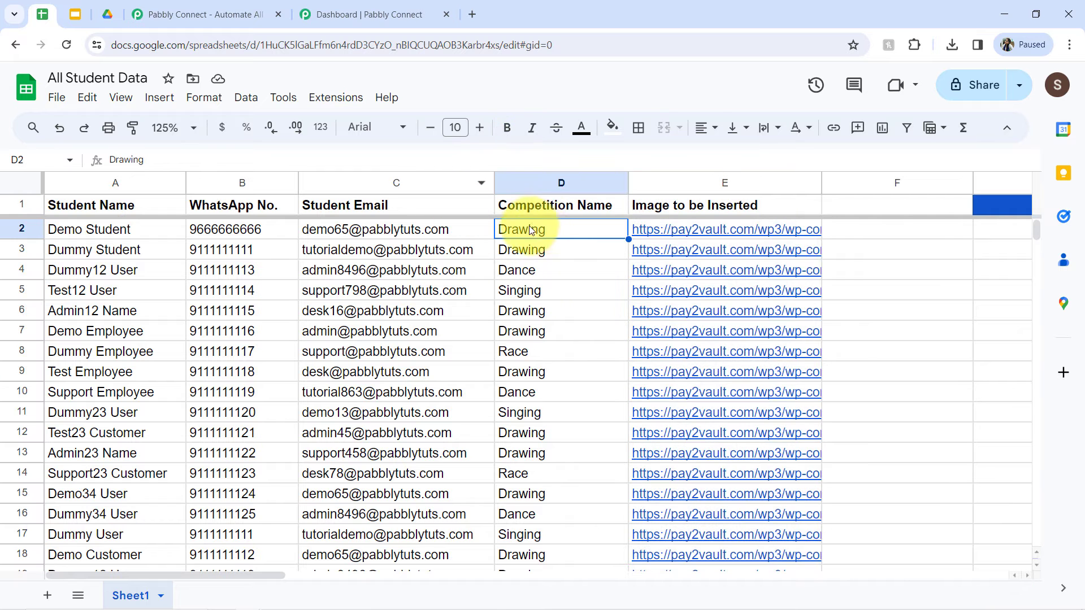
{"action": "left_click", "coordinate": [637, 235]}
{"action": "left_click", "coordinate": [679, 260]}
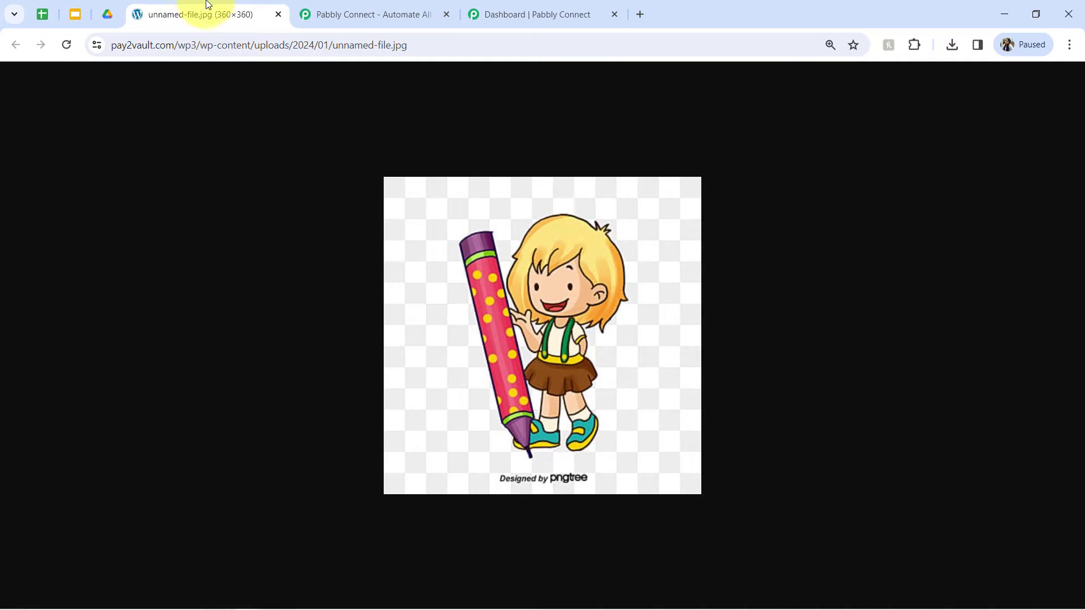
{"action": "middle_click", "coordinate": [177, 15]}
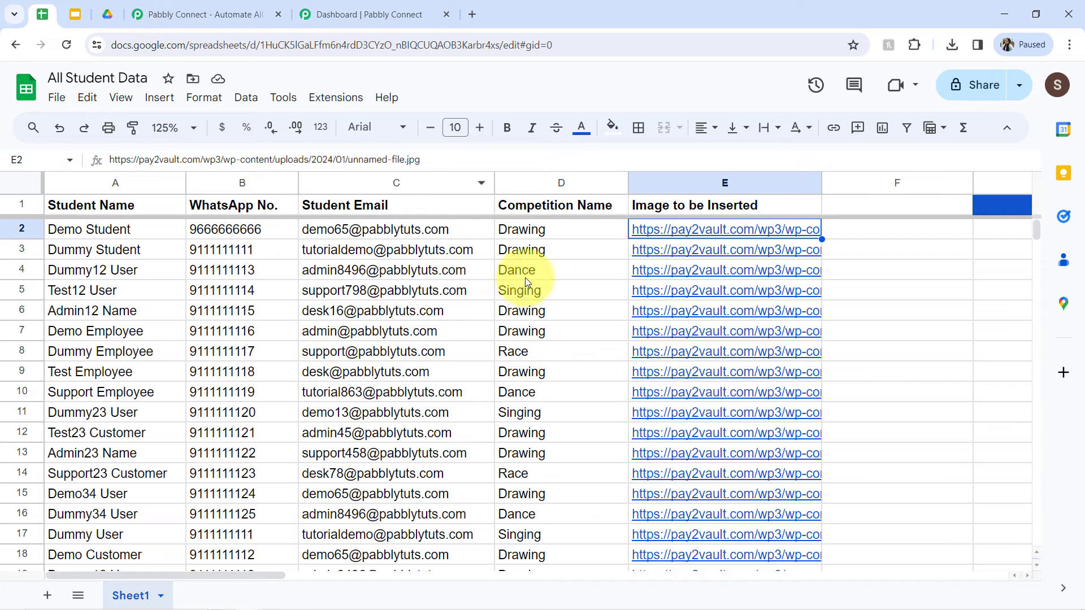
{"action": "left_click", "coordinate": [654, 270]}
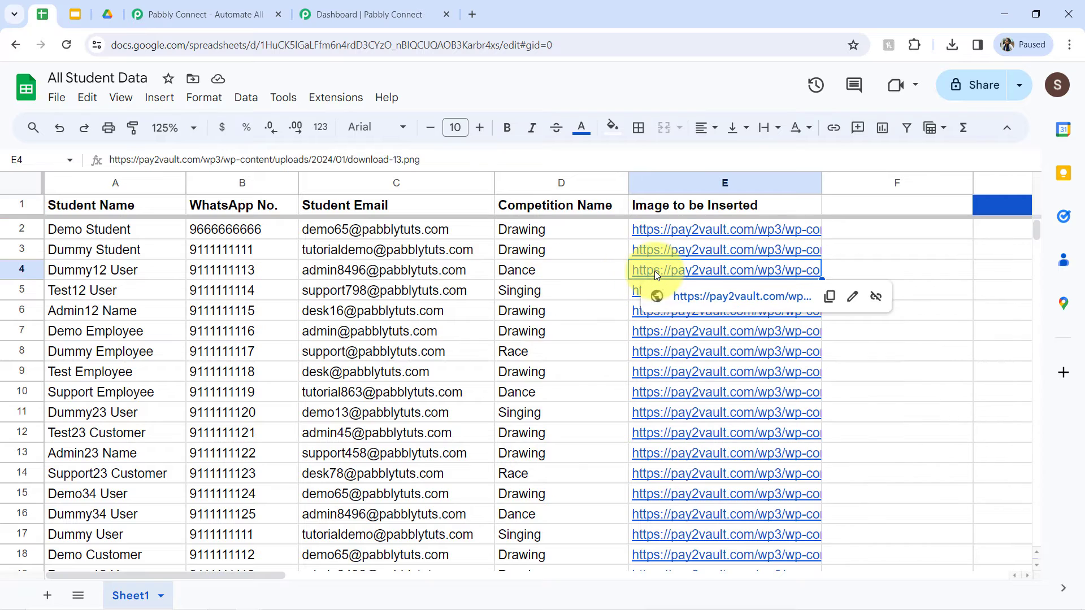
{"action": "left_click", "coordinate": [671, 296]}
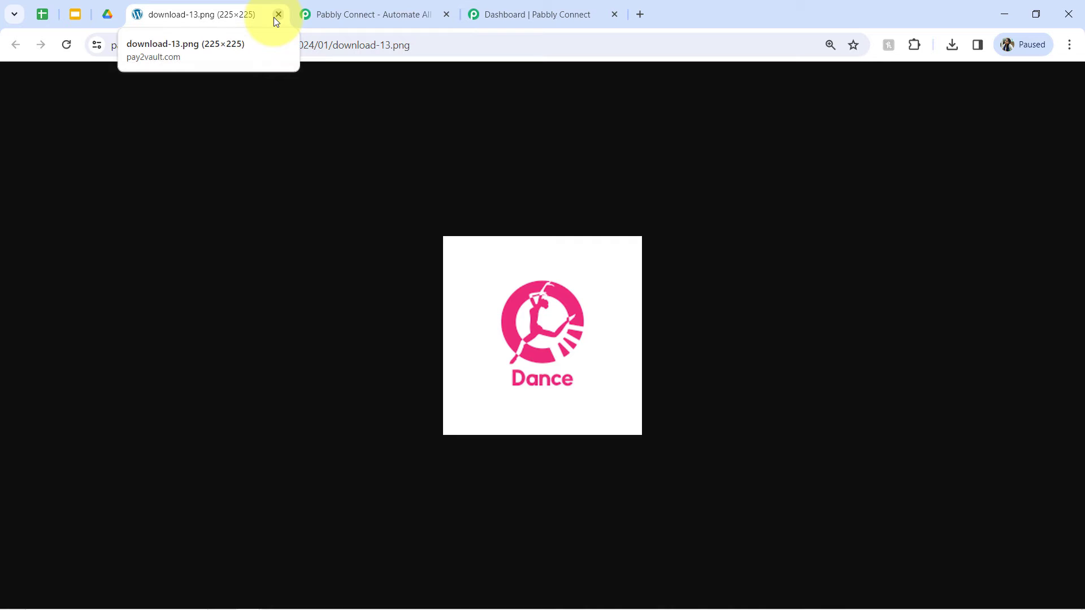
{"action": "left_click", "coordinate": [276, 17]}
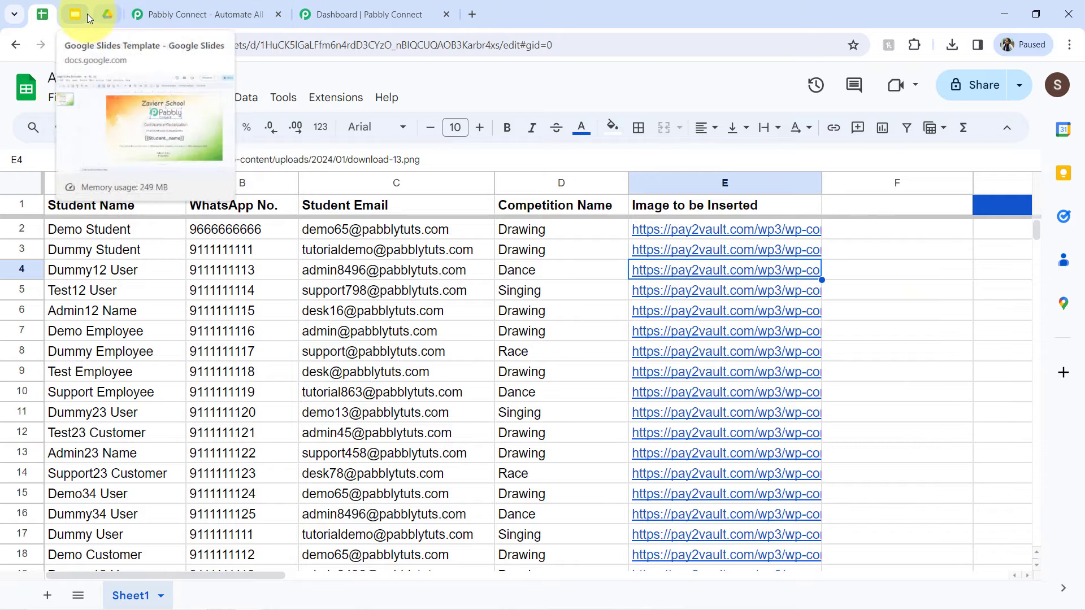
Step: Return to the Google Slides template, nudge the Pabbly Connect logo slightly down, and highlight the presentation's name
{"action": "left_click", "coordinate": [87, 15]}
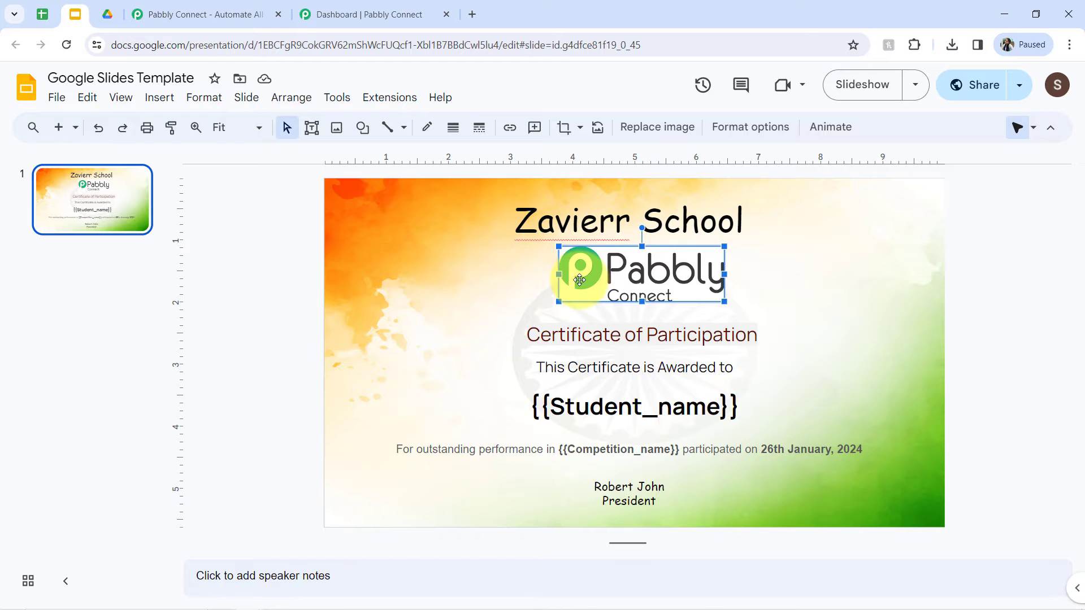
{"action": "left_click_drag", "start_coordinate": [579, 280], "coordinate": [578, 284]}
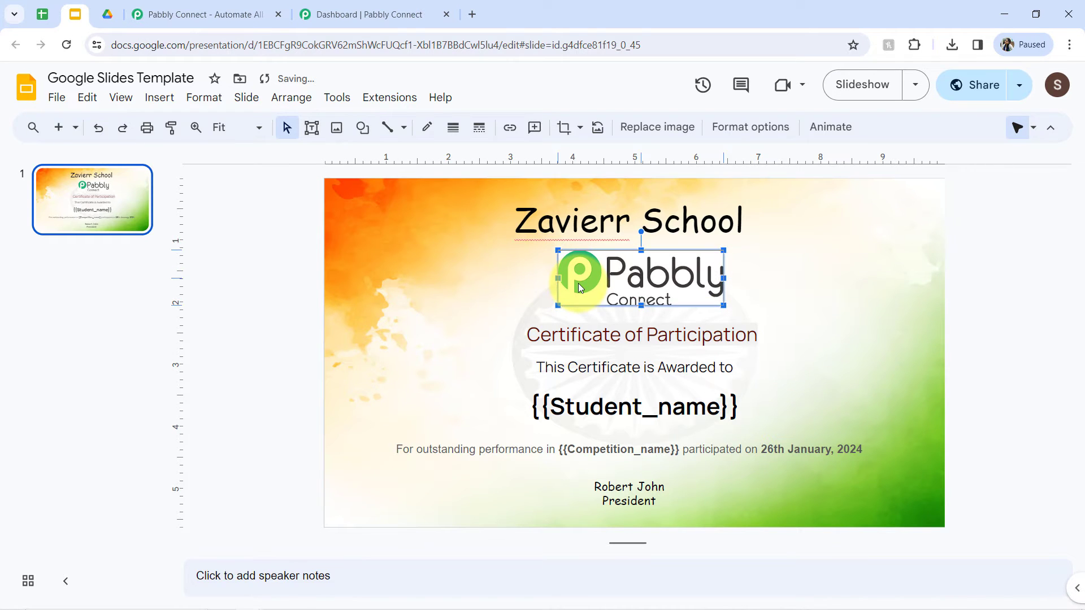
{"action": "left_click_drag", "start_coordinate": [62, 77], "coordinate": [166, 79]}
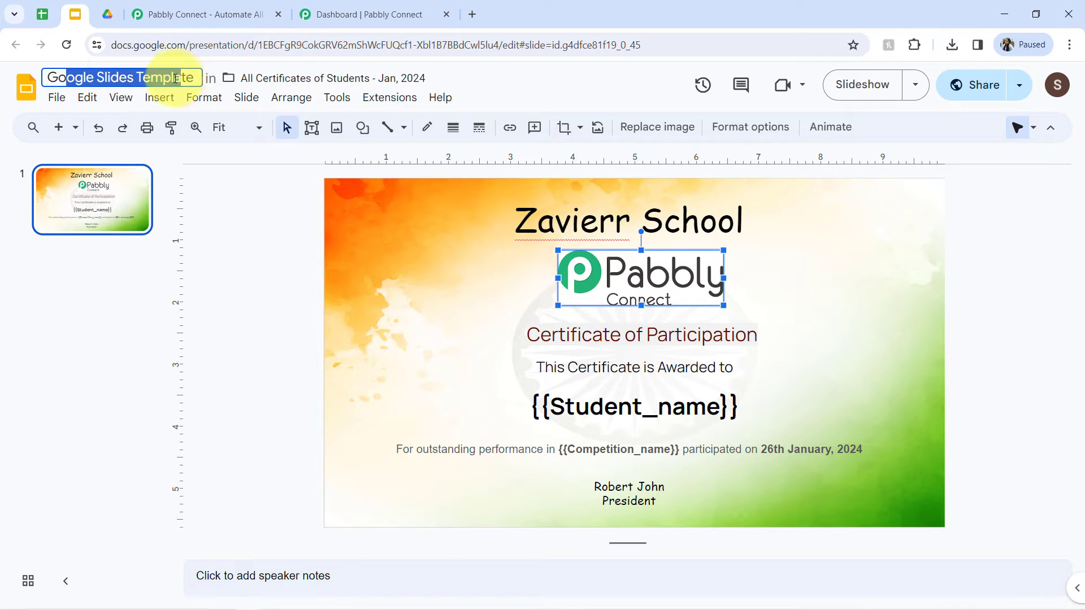
Step: Look over the student spreadsheet, the Google Slides certificate template and the Pabbly Connect dashboard in turn
{"action": "left_click", "coordinate": [41, 15]}
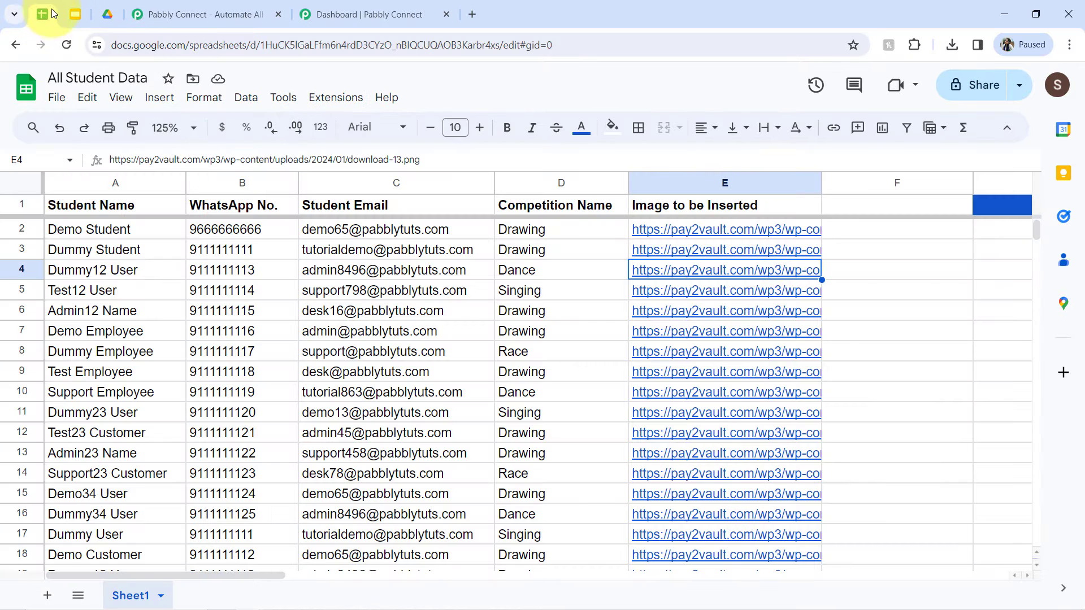
{"action": "left_click", "coordinate": [74, 15]}
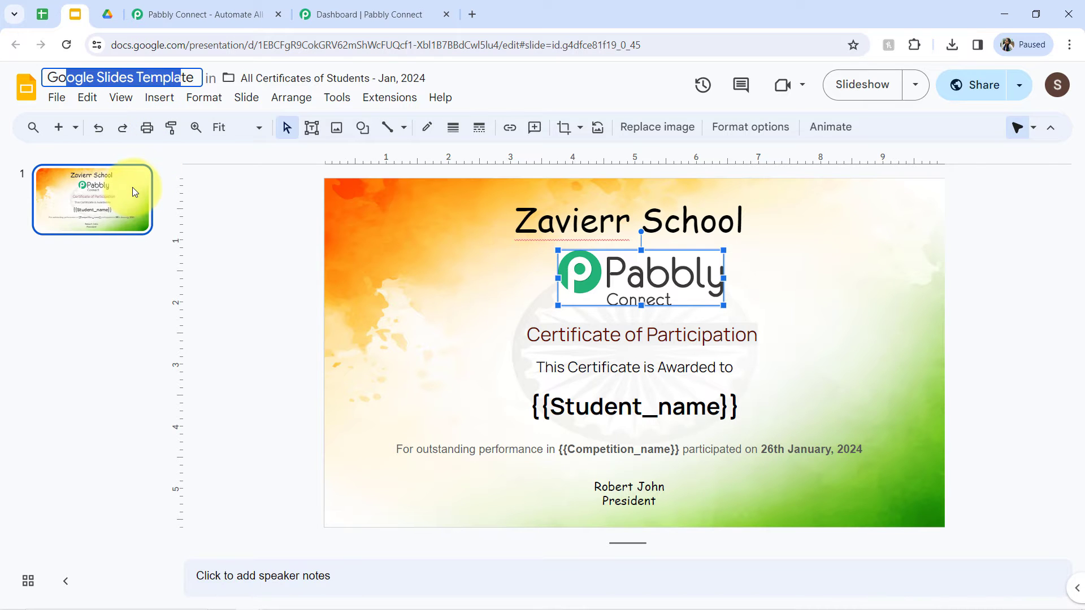
{"action": "left_click", "coordinate": [339, 14]}
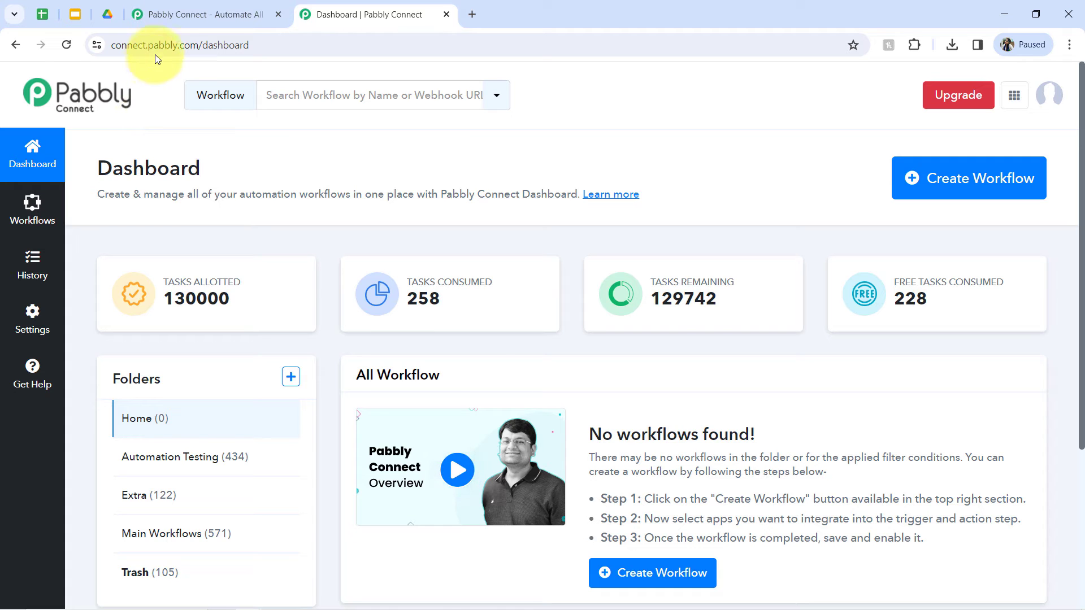
Step: On the Pabbly Connect landing page, highlight the web address and the headline about connecting multiple applications and automating tasks
{"action": "left_click", "coordinate": [174, 12]}
{"action": "left_click", "coordinate": [134, 45]}
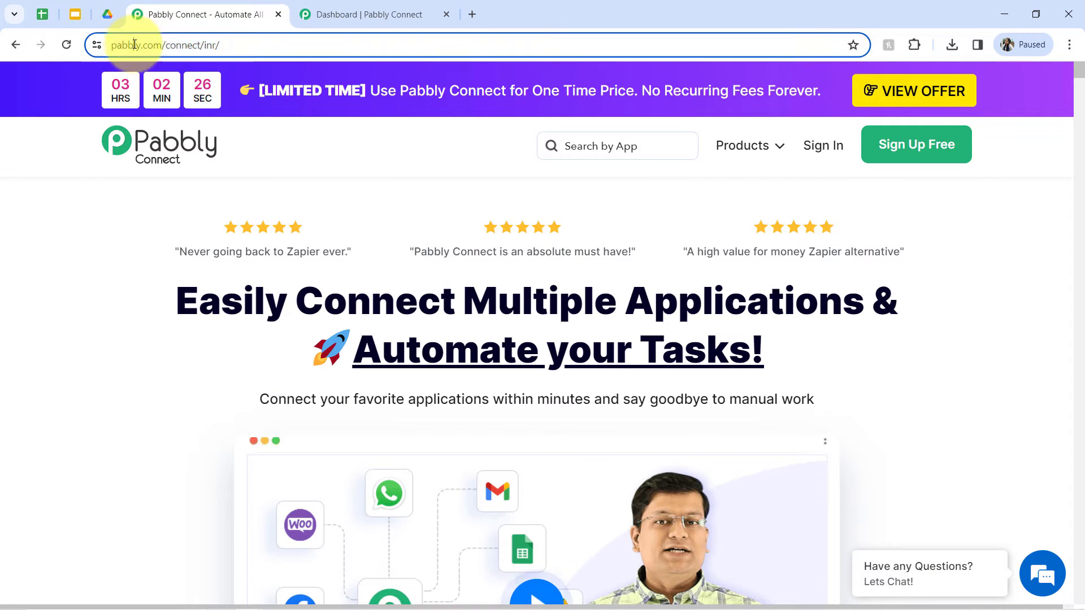
{"action": "left_click_drag", "start_coordinate": [135, 44], "coordinate": [239, 45]}
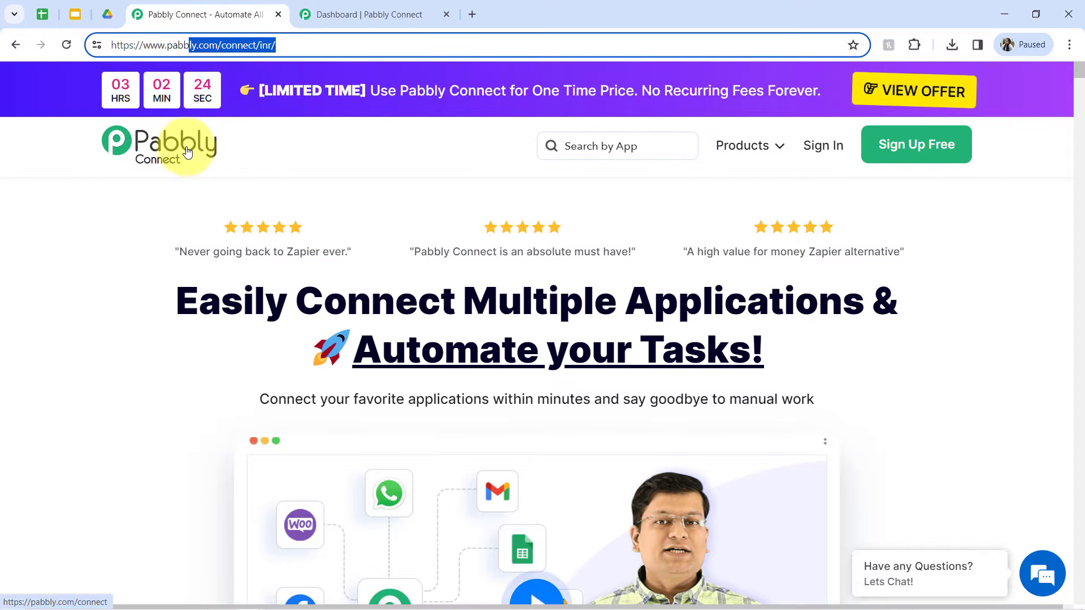
{"action": "left_click_drag", "start_coordinate": [196, 302], "coordinate": [813, 397]}
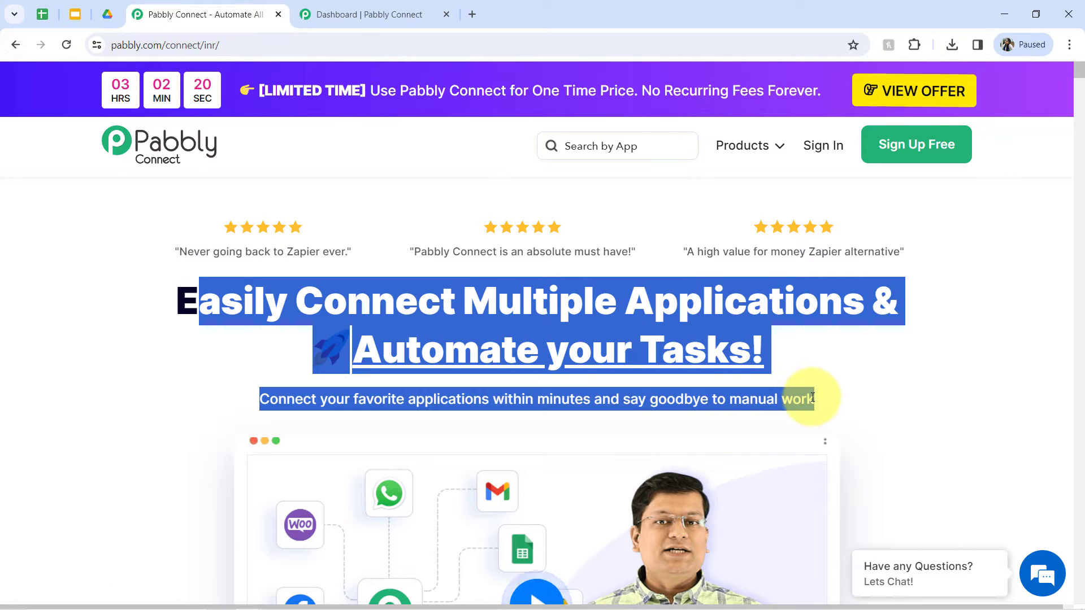
{"action": "left_click", "coordinate": [452, 312]}
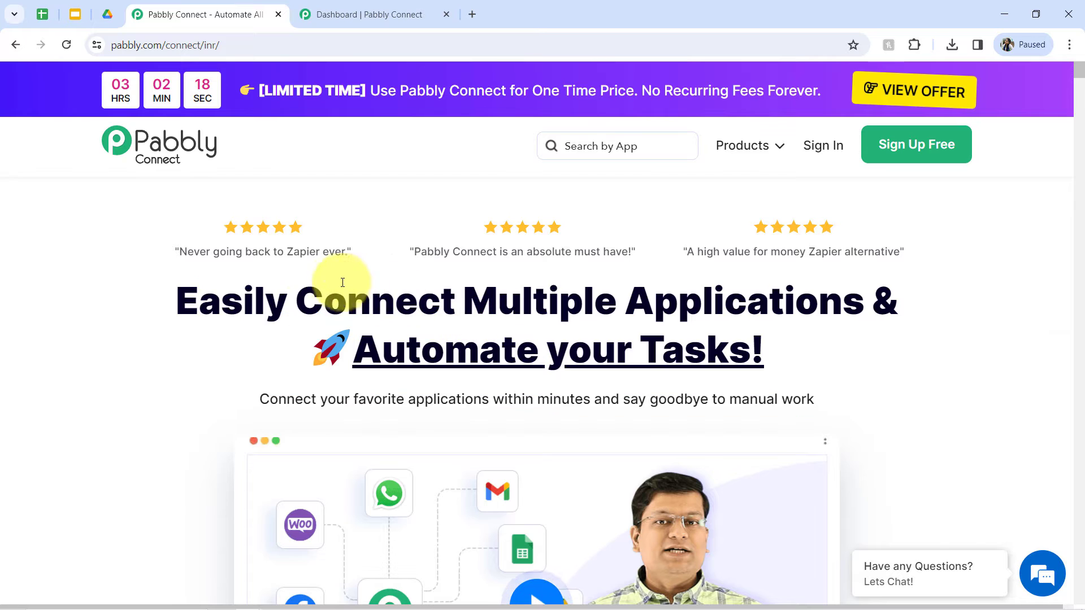
{"action": "left_click_drag", "start_coordinate": [292, 311], "coordinate": [754, 393]}
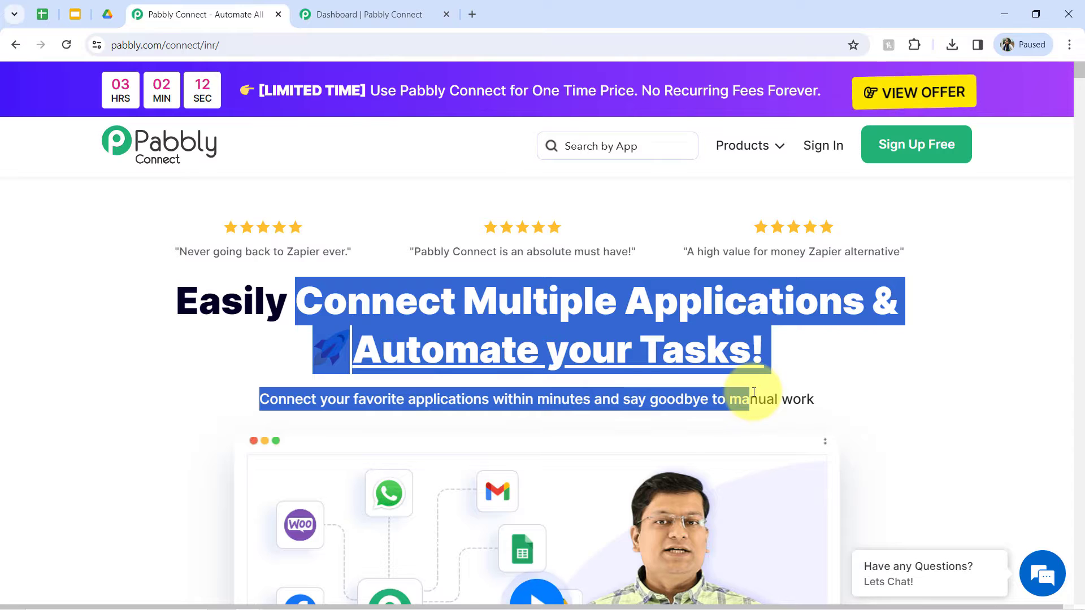
Step: Revisit the Pabbly Connect dashboard and landing page, ending on the dashboard with its heading highlighted
{"action": "left_click", "coordinate": [370, 8]}
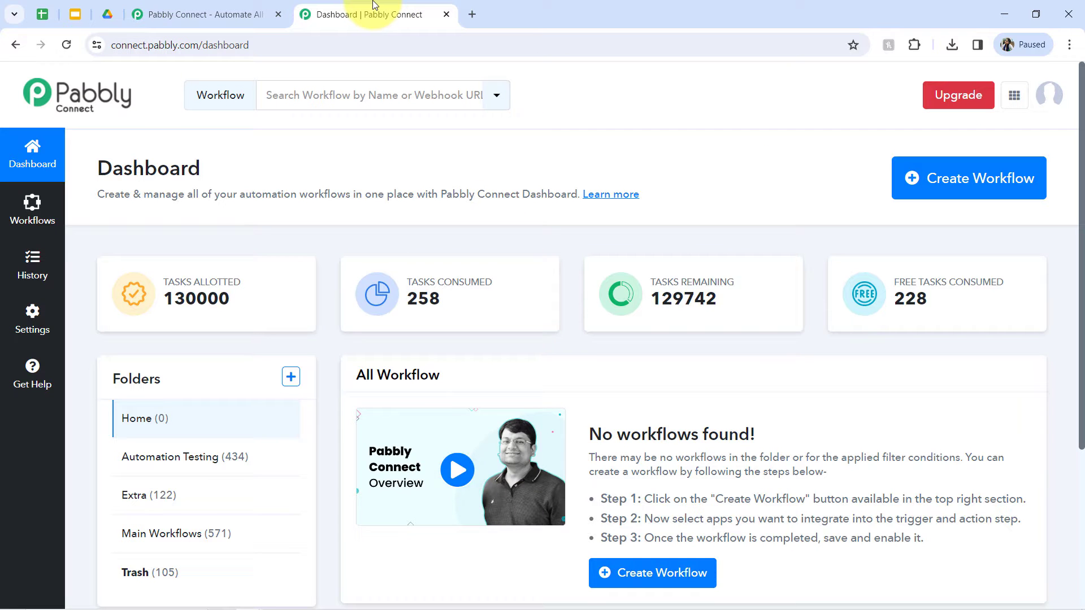
{"action": "left_click", "coordinate": [195, 13]}
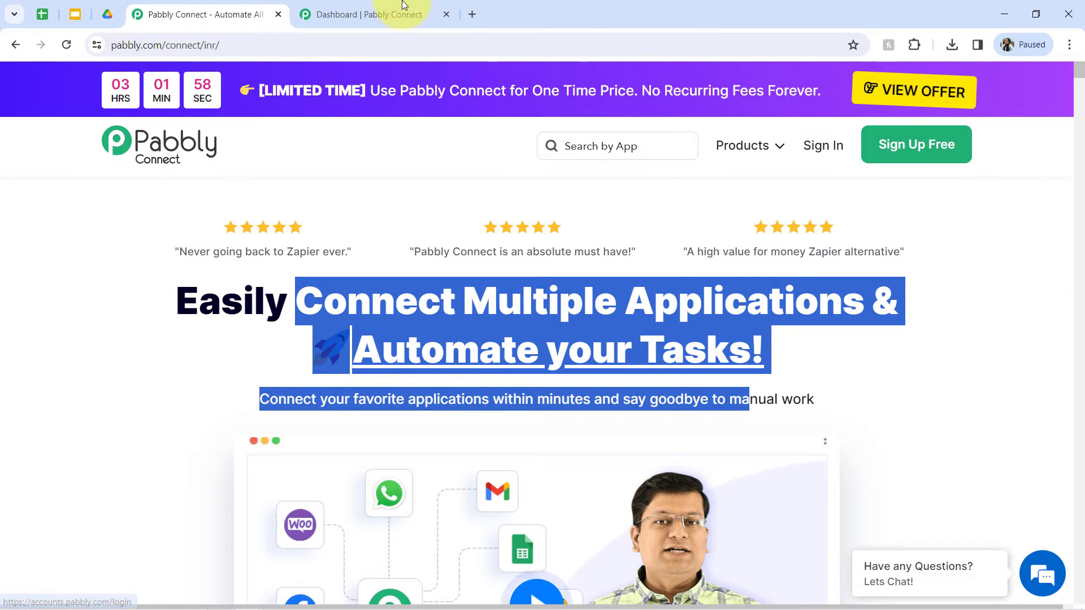
{"action": "left_click", "coordinate": [400, 14]}
{"action": "double_click", "coordinate": [145, 171]}
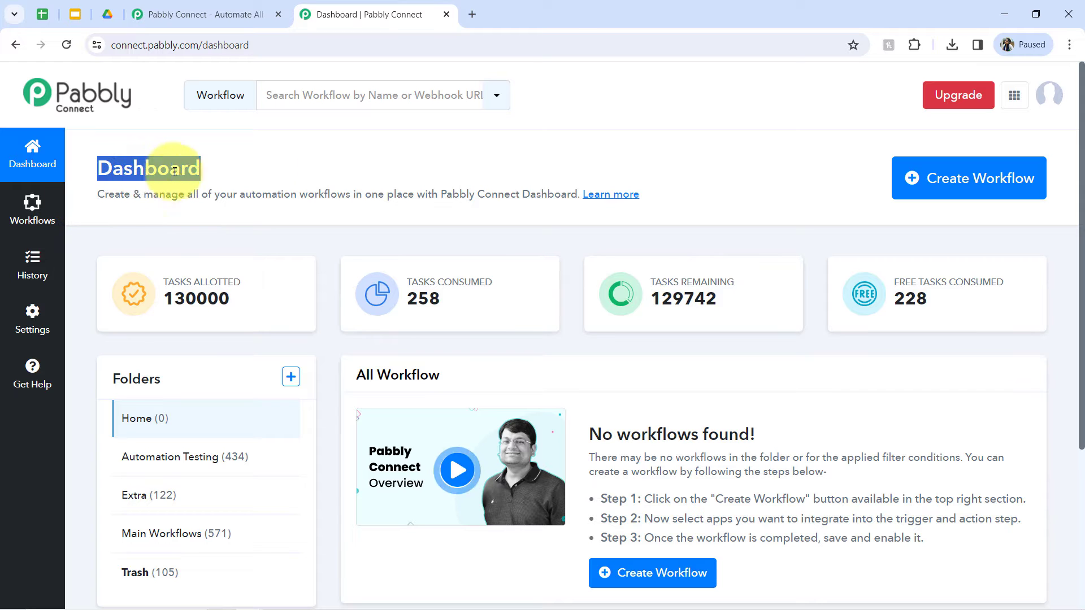
Step: Create a workflow named Create Slides from Google Sheets Data with Image in the Main Workflows folder
{"action": "left_click", "coordinate": [966, 180]}
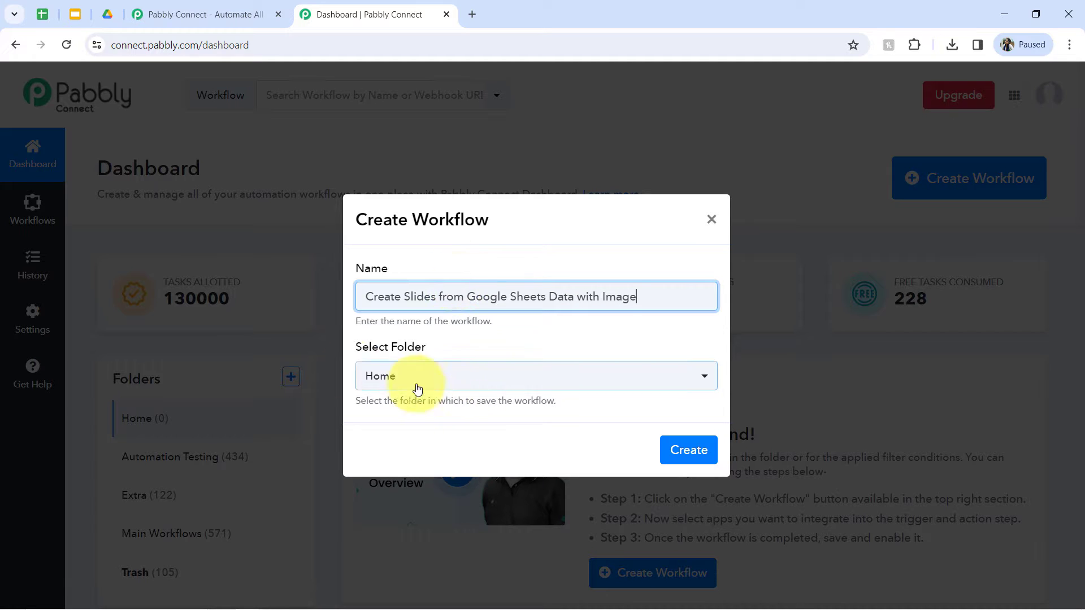
{"action": "left_click", "coordinate": [380, 372]}
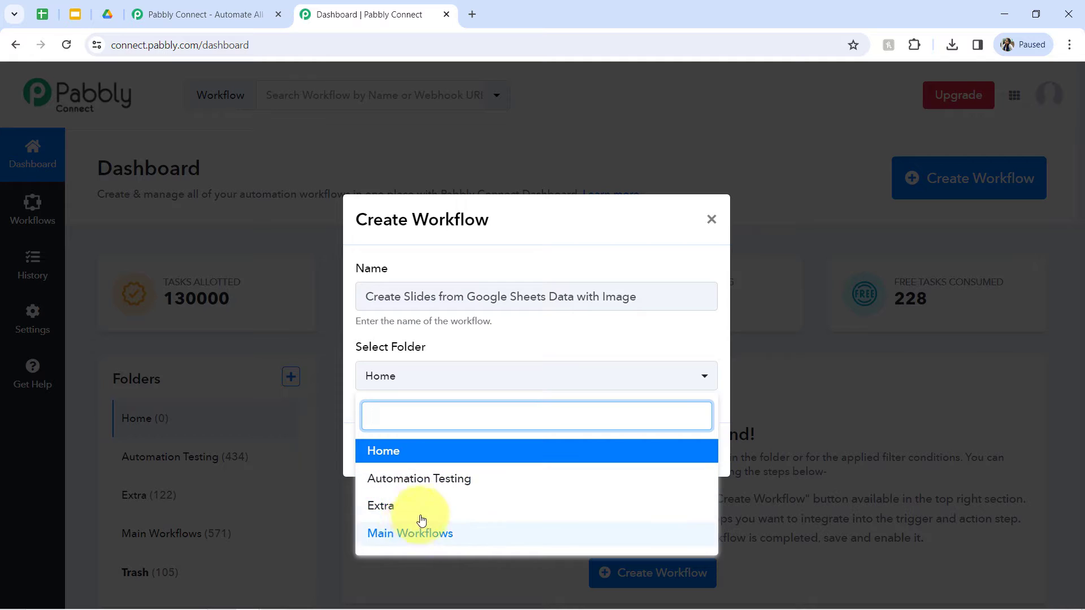
{"action": "left_click", "coordinate": [407, 534]}
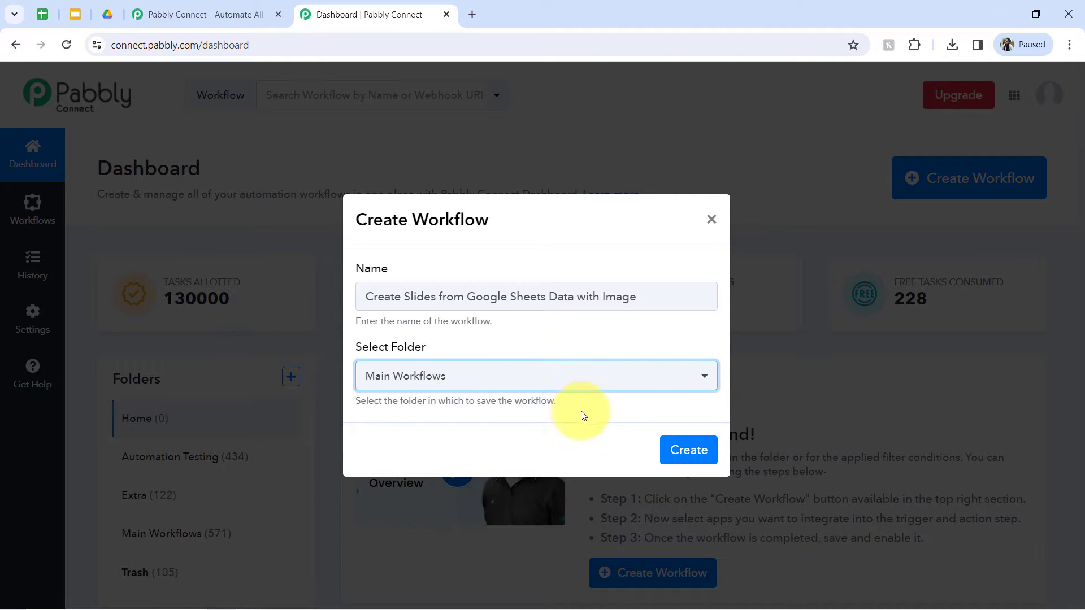
{"action": "left_click", "coordinate": [689, 447]}
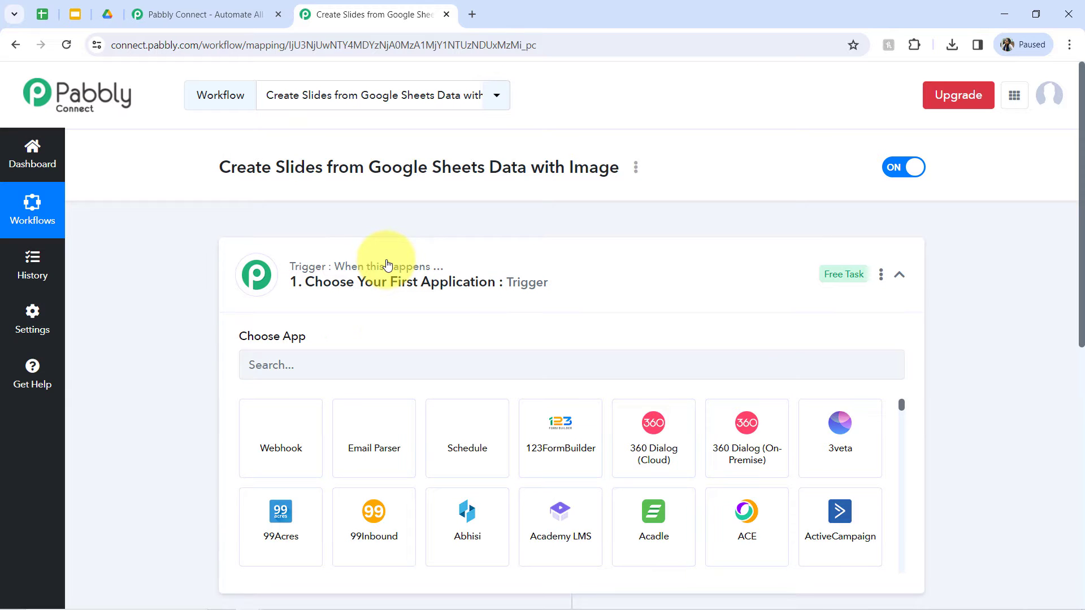
Step: Collapse the trigger step to view the workflow's trigger and action, reopen it, and highlight the workflow name
{"action": "left_click", "coordinate": [383, 268]}
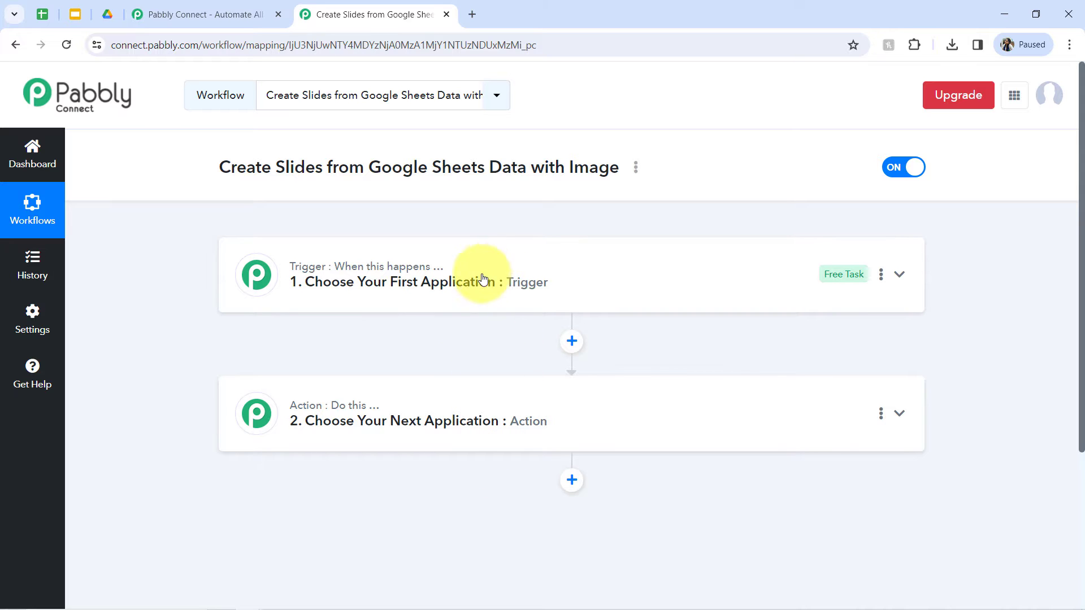
{"action": "left_click", "coordinate": [353, 277]}
{"action": "left_click_drag", "start_coordinate": [547, 155], "coordinate": [585, 167]}
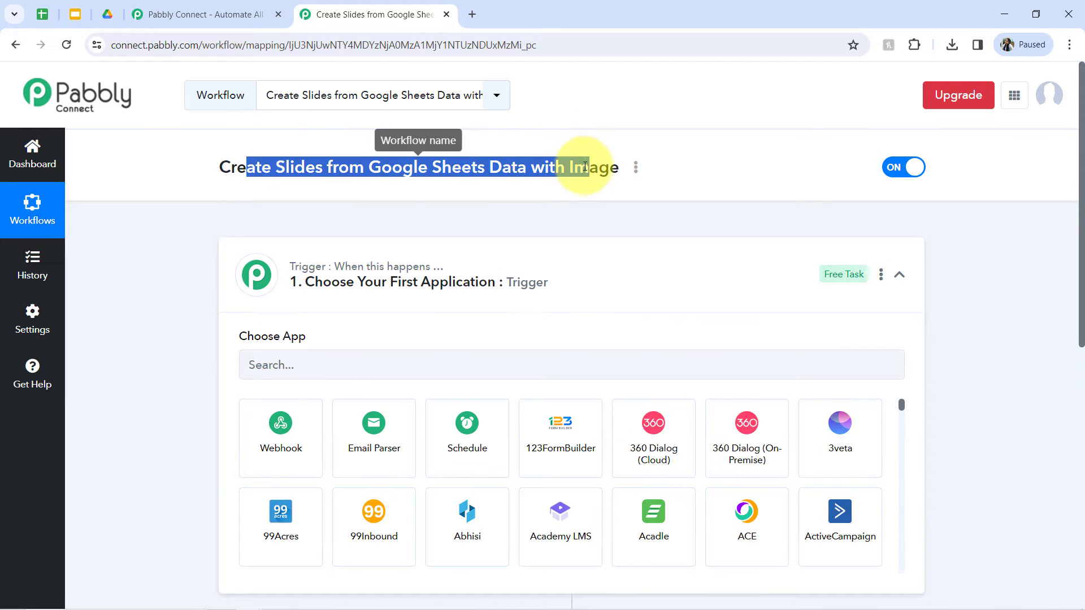
{"action": "left_click", "coordinate": [585, 168]}
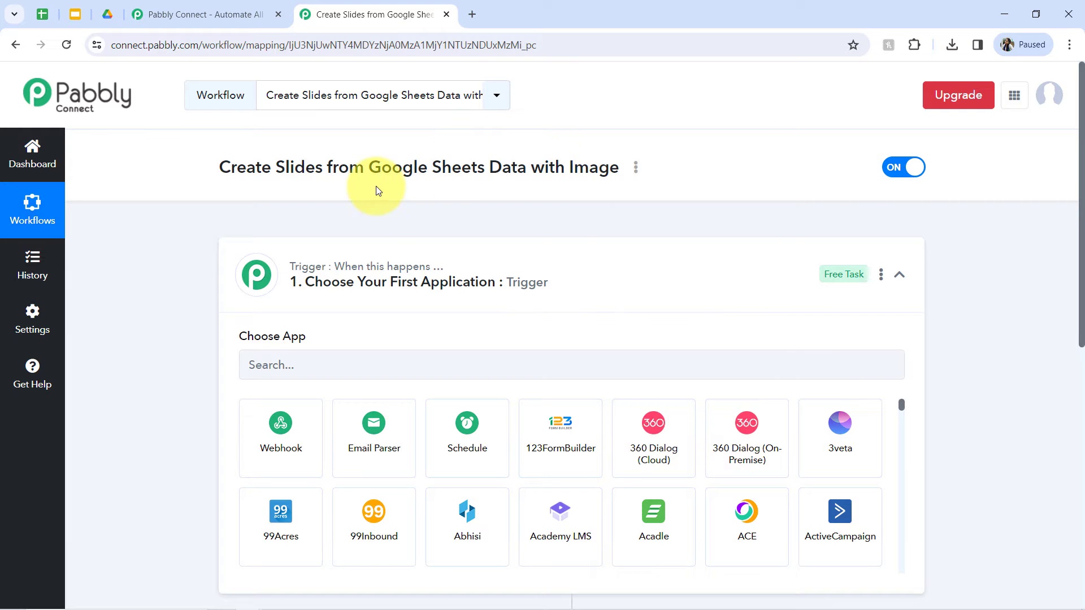
Step: Recheck the student spreadsheet and certificate template, and choose Google Sheets as the workflow's trigger app
{"action": "left_click", "coordinate": [41, 14]}
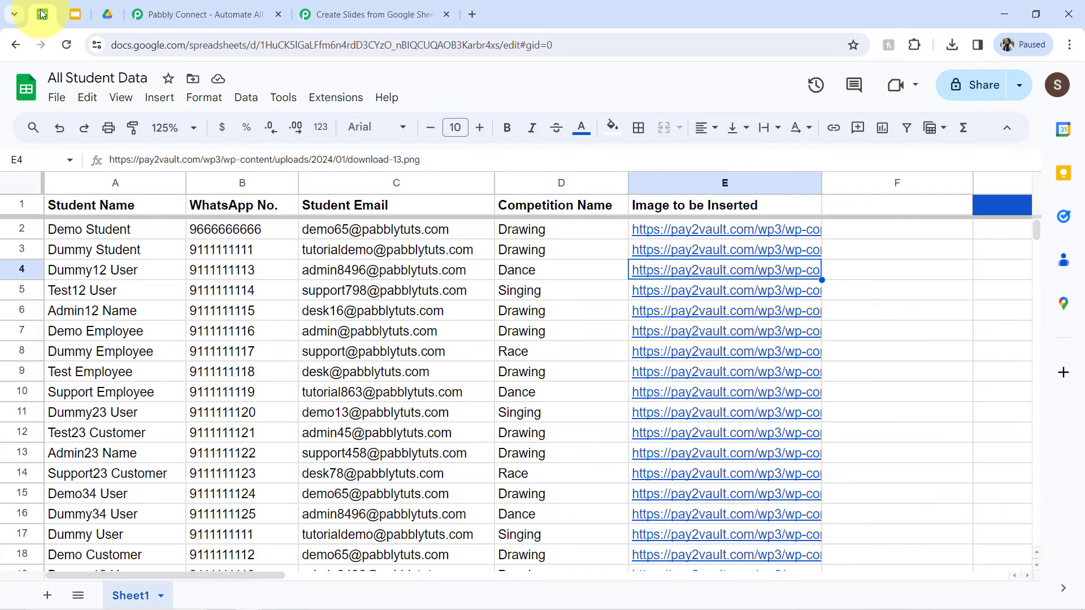
{"action": "left_click", "coordinate": [75, 15]}
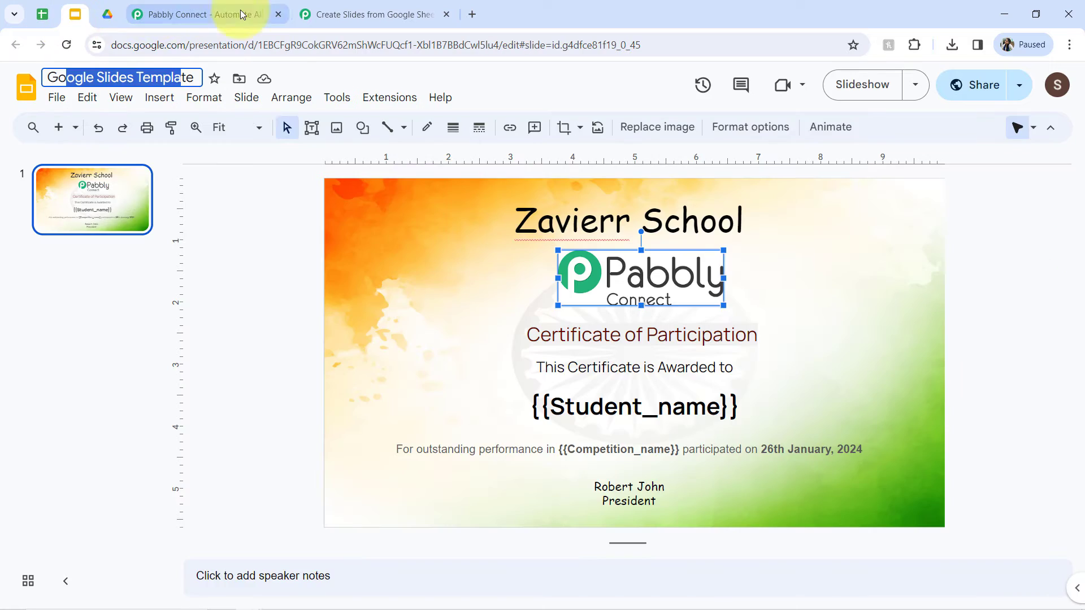
{"action": "left_click", "coordinate": [353, 14]}
{"action": "left_click", "coordinate": [288, 363]}
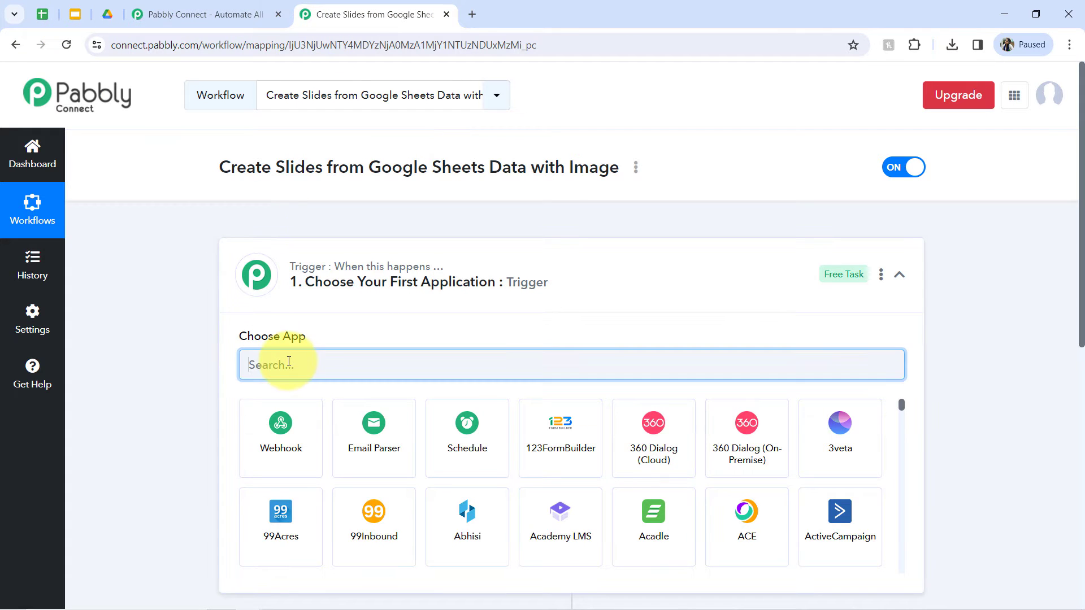
{"action": "type", "text": "sheet"}
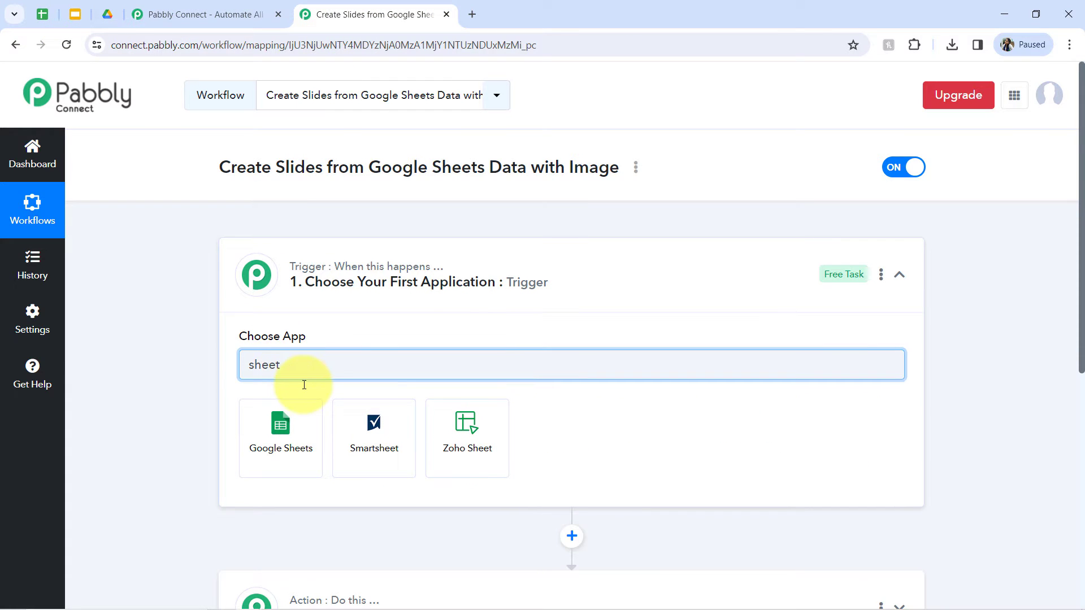
{"action": "left_click", "coordinate": [274, 408]}
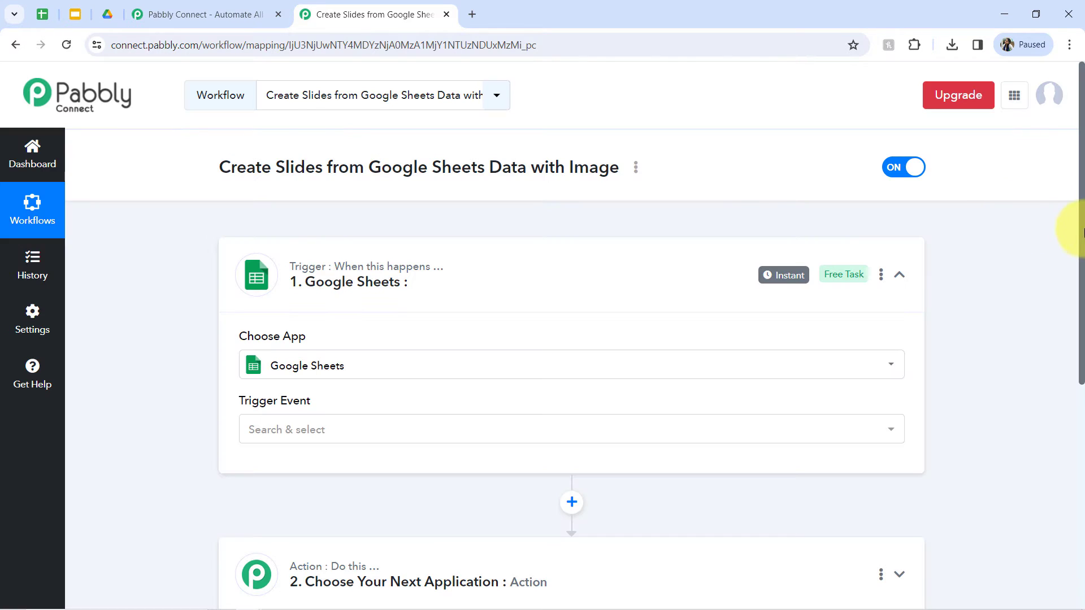
Step: Choose Google Slides as the app for the workflow's action step and collapse that step
{"action": "left_click_drag", "start_coordinate": [1081, 236], "coordinate": [1080, 399]}
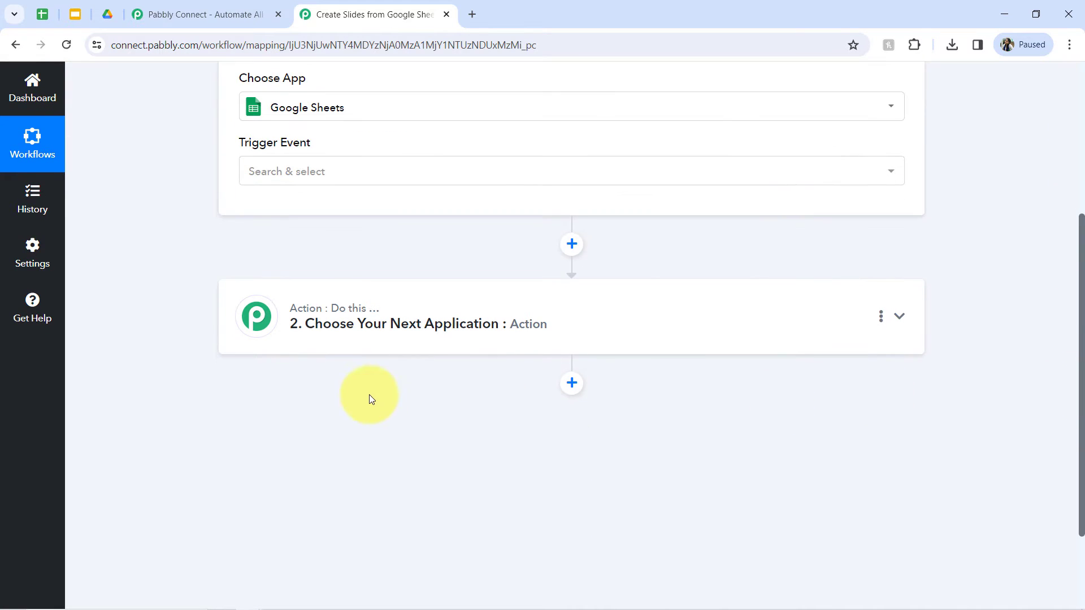
{"action": "left_click", "coordinate": [339, 332]}
{"action": "left_click", "coordinate": [281, 327]}
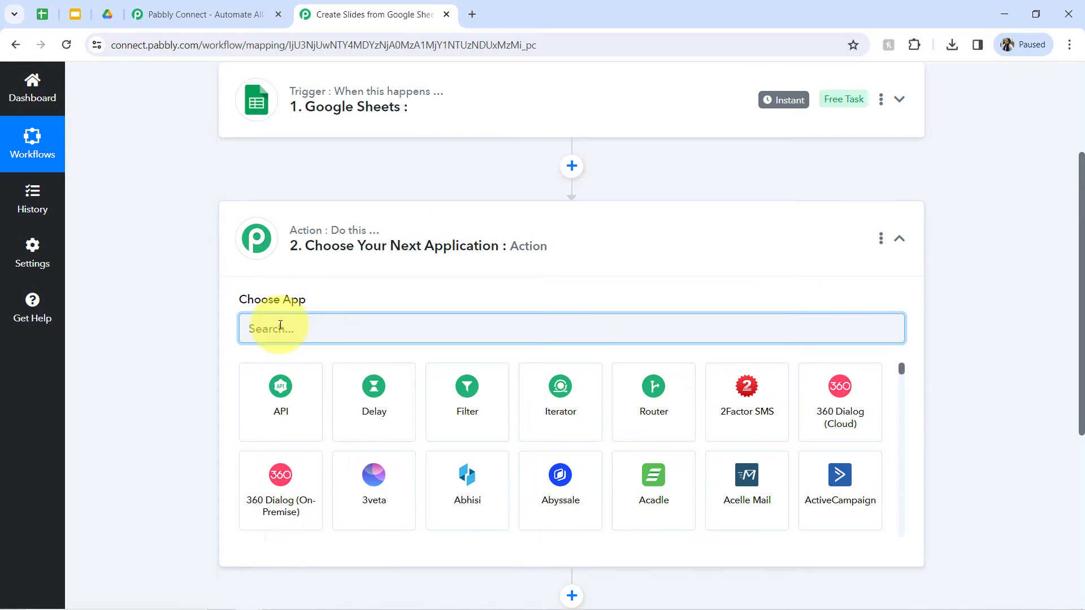
{"action": "type", "text": "slide"}
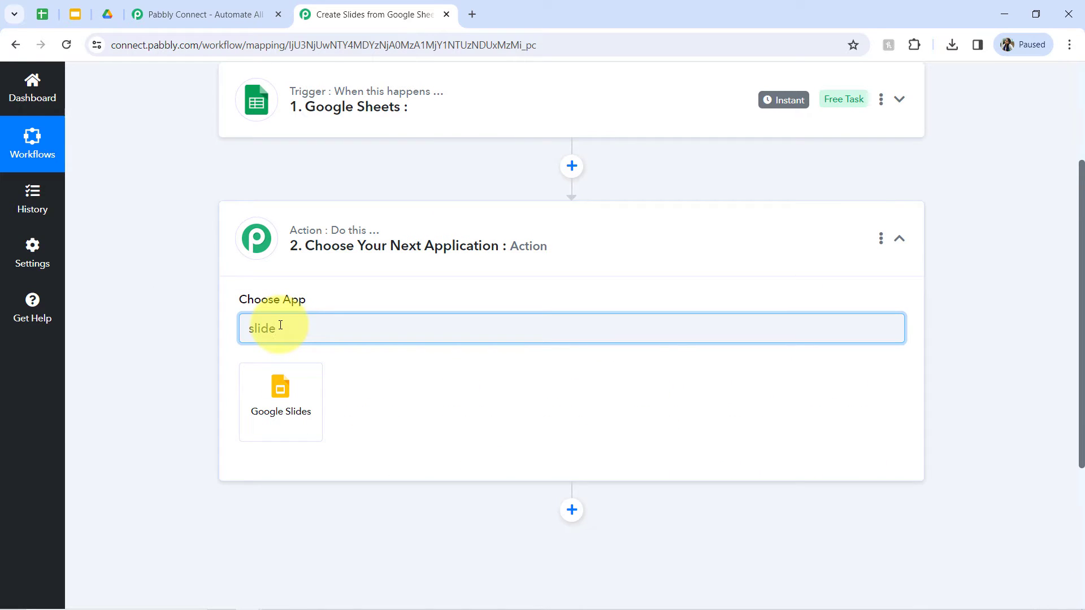
{"action": "left_click", "coordinate": [283, 378]}
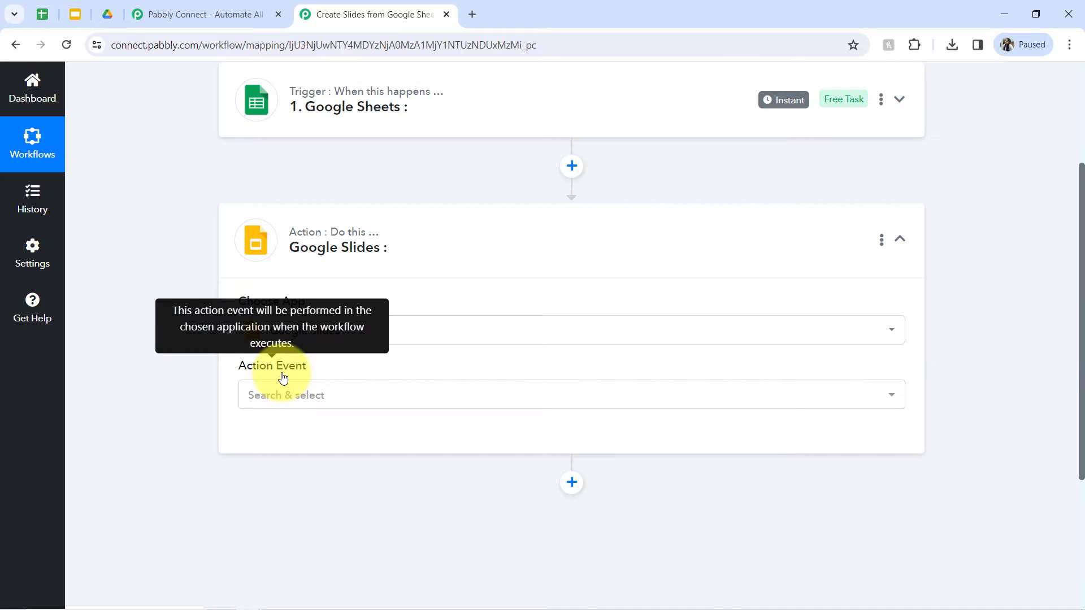
{"action": "left_click", "coordinate": [353, 233]}
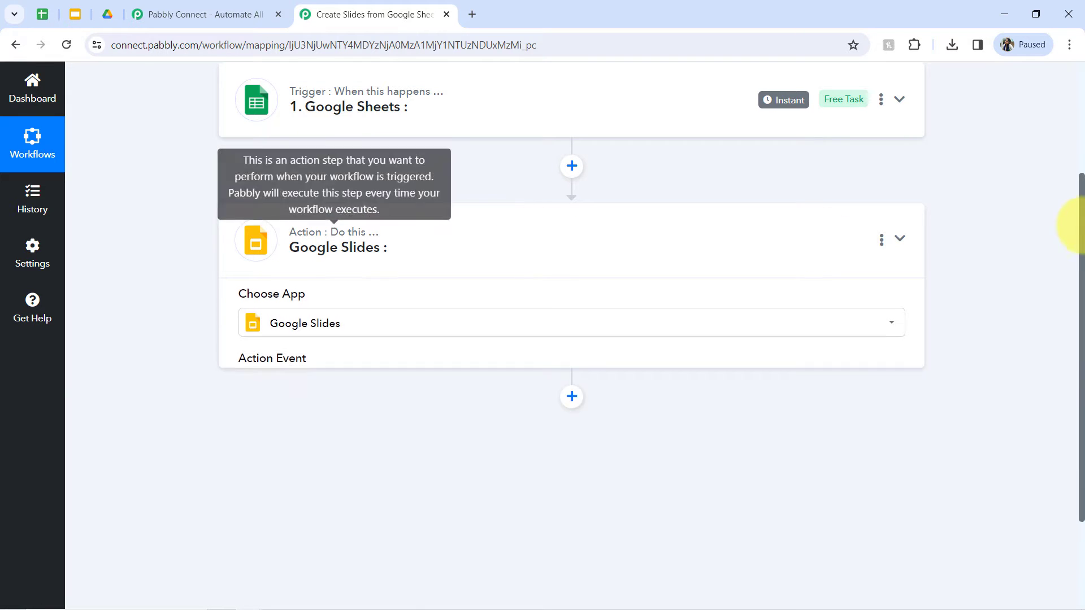
{"action": "scroll", "coordinate": [1082, 142], "scroll_direction": "up", "scroll_amount": 3}
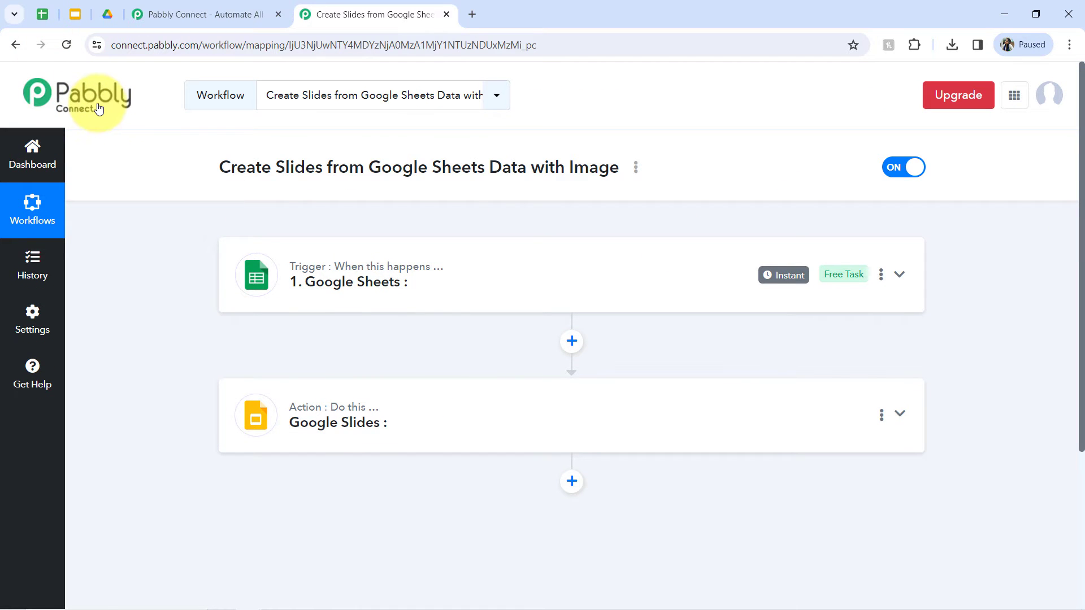
Step: Recheck the student spreadsheet, set the Google Sheets trigger event to New or Updated Spreadsheet Row, and view the webhook setup instructions
{"action": "left_click", "coordinate": [44, 16]}
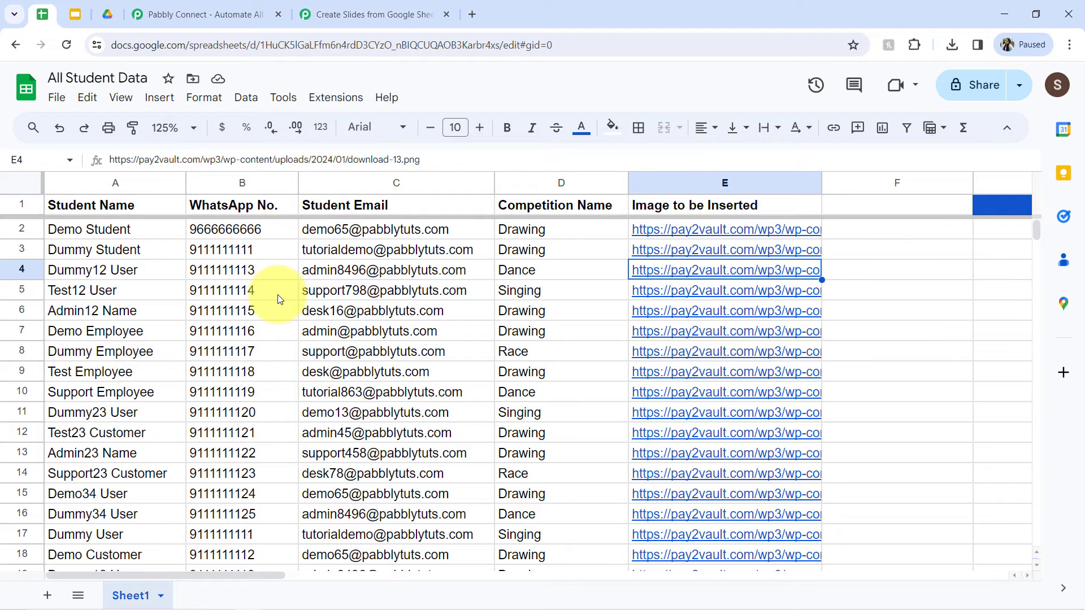
{"action": "left_click", "coordinate": [375, 12]}
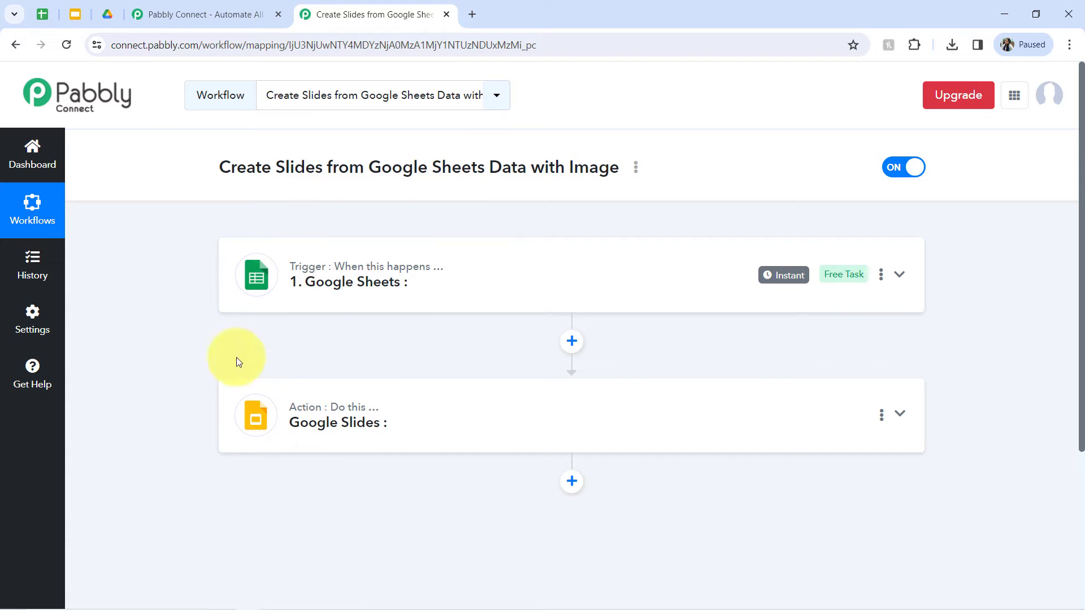
{"action": "left_click", "coordinate": [313, 299]}
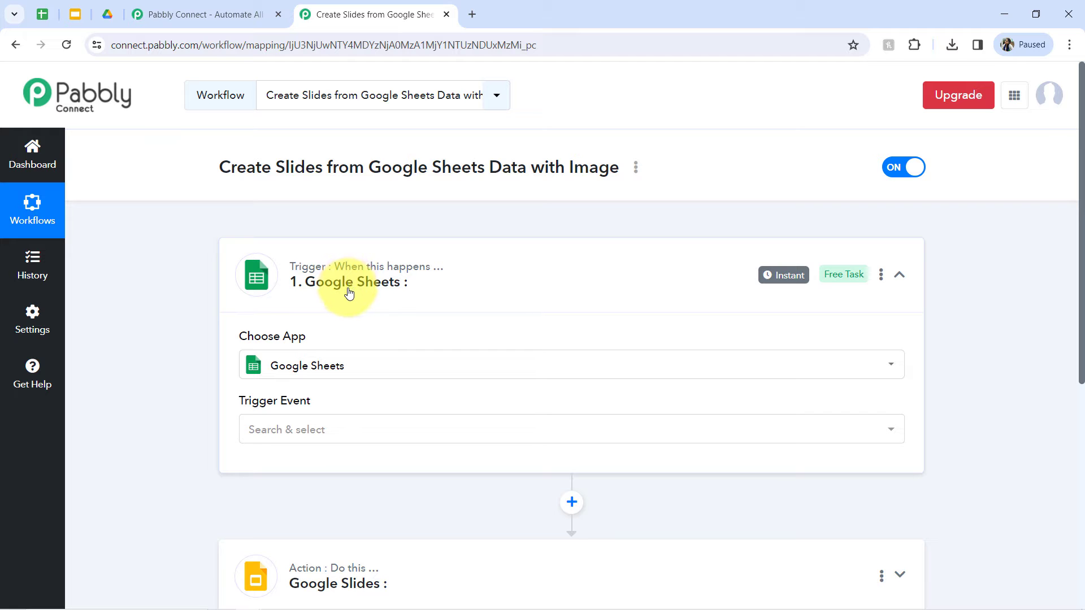
{"action": "left_click", "coordinate": [308, 428]}
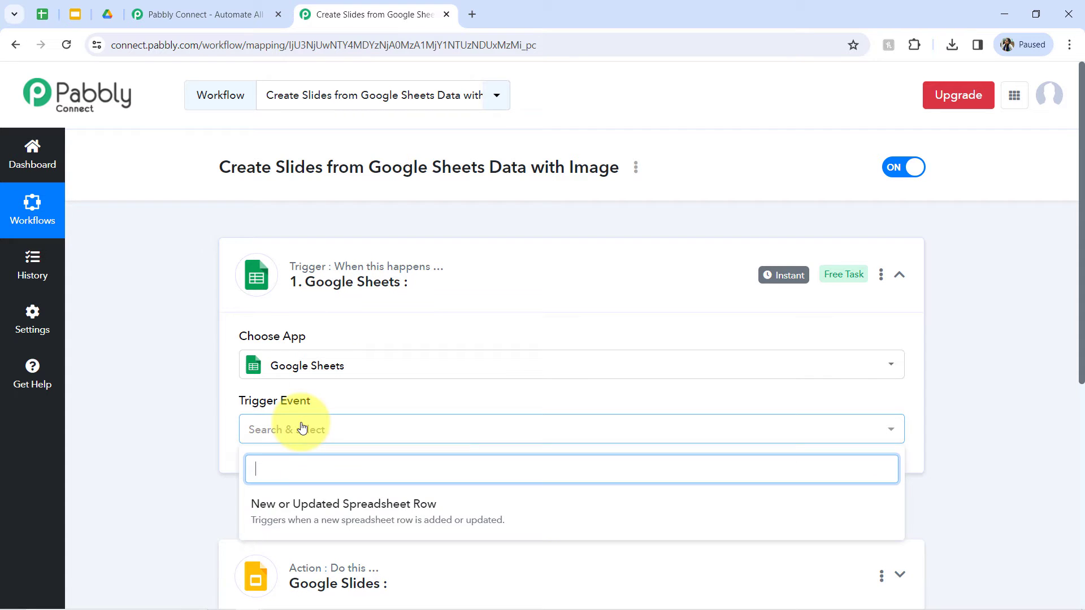
{"action": "left_click", "coordinate": [277, 498]}
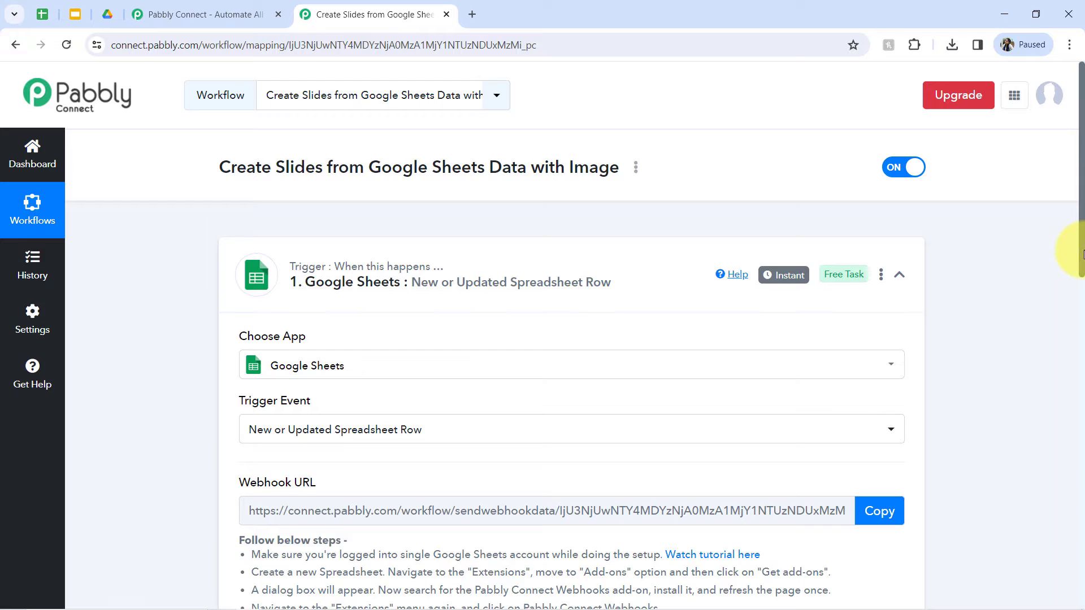
{"action": "left_click_drag", "start_coordinate": [1082, 253], "coordinate": [1079, 341]}
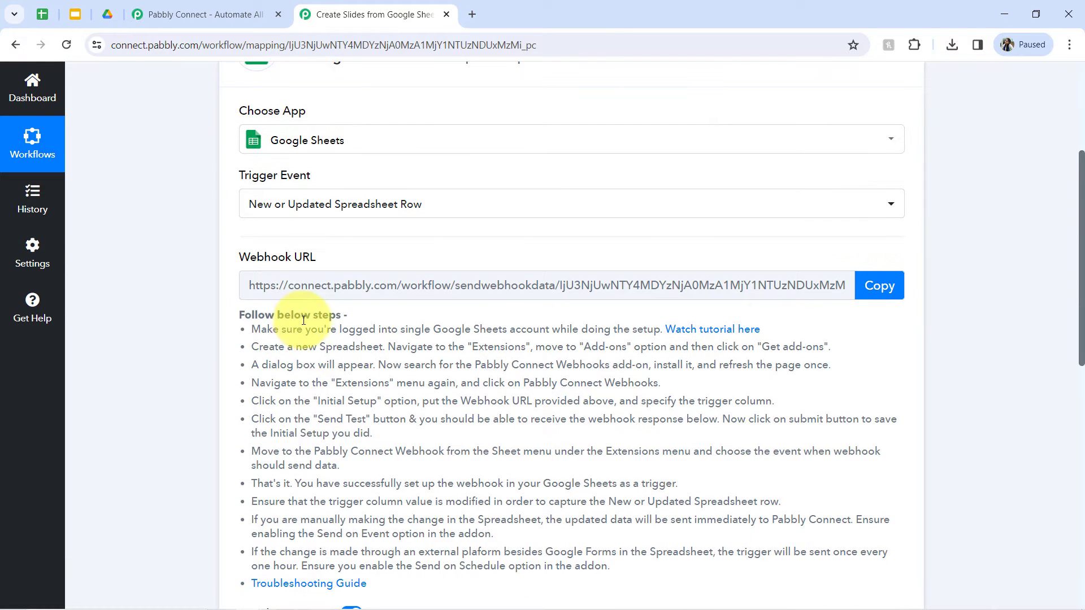
Step: Review the webhook setup instructions in the Google Sheets trigger and copy its webhook URL
{"action": "left_click_drag", "start_coordinate": [302, 317], "coordinate": [348, 485]}
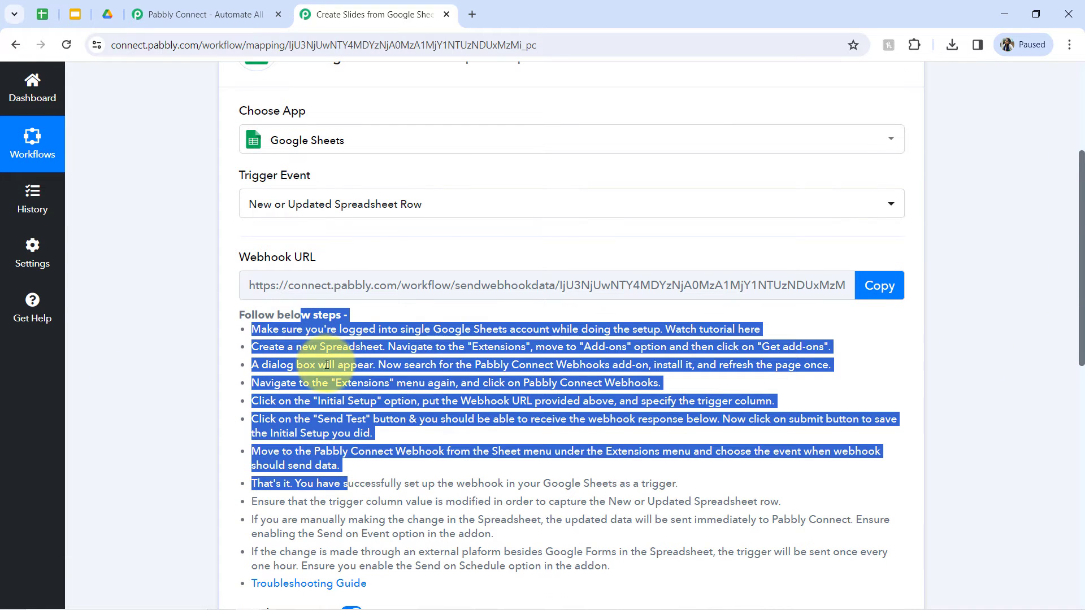
{"action": "left_click", "coordinate": [879, 285]}
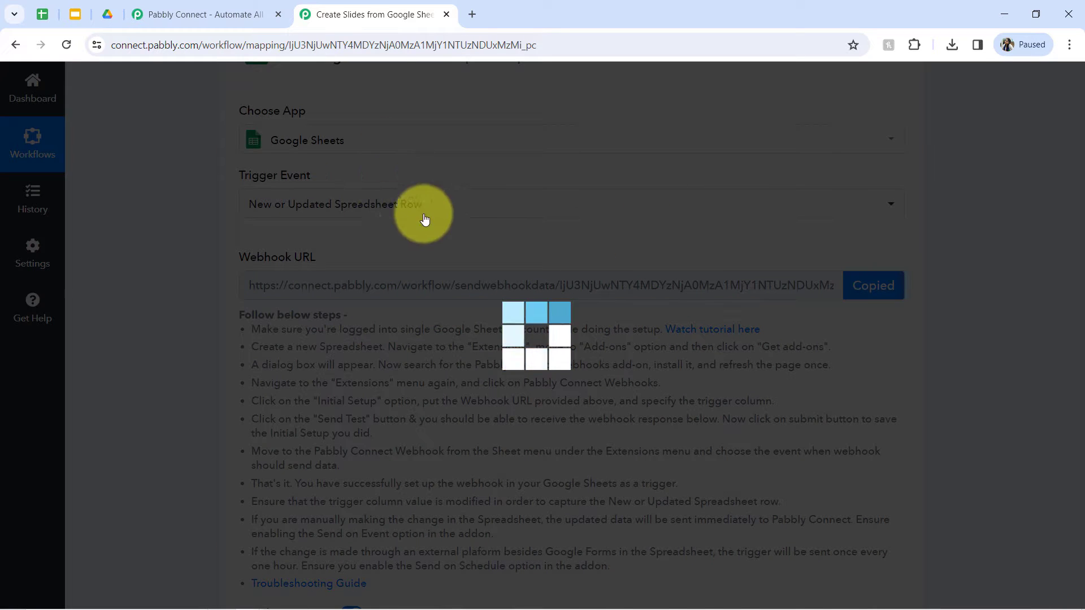
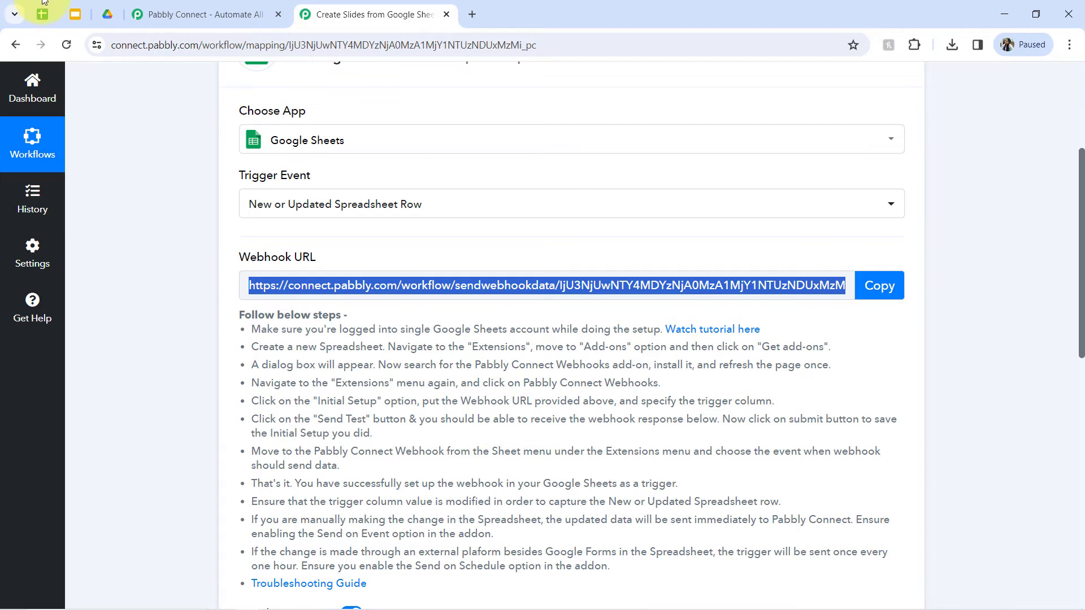
Step: Look up the Pabbly Connect Webhooks add-on in the Google Workspace Marketplace from the All Student Data spreadsheet, and close the marketplace
{"action": "left_click", "coordinate": [49, 11]}
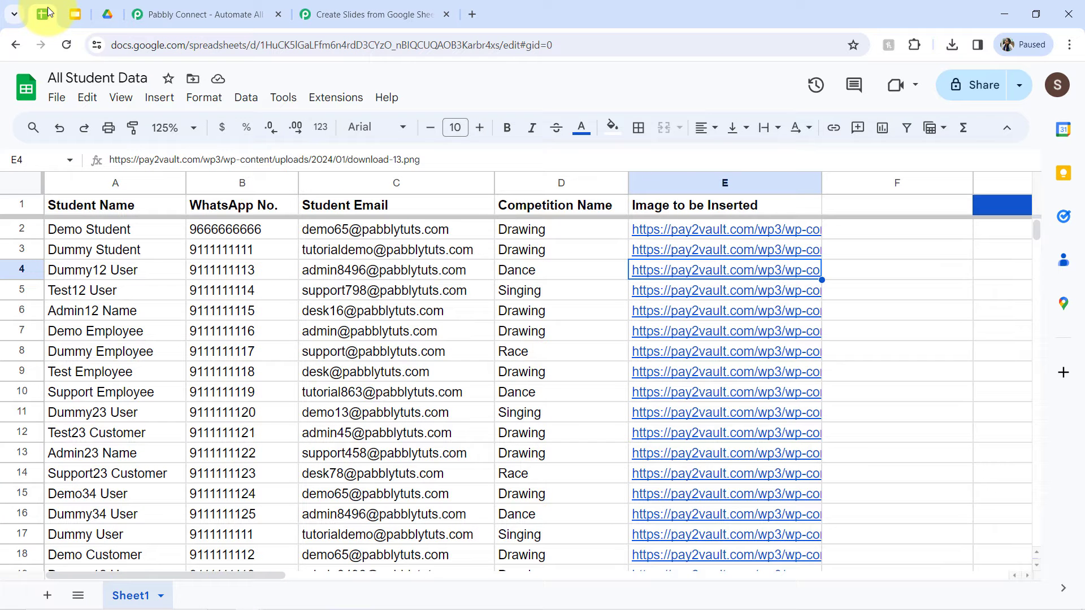
{"action": "left_click", "coordinate": [324, 105]}
{"action": "mouse_move", "coordinate": [492, 129]}
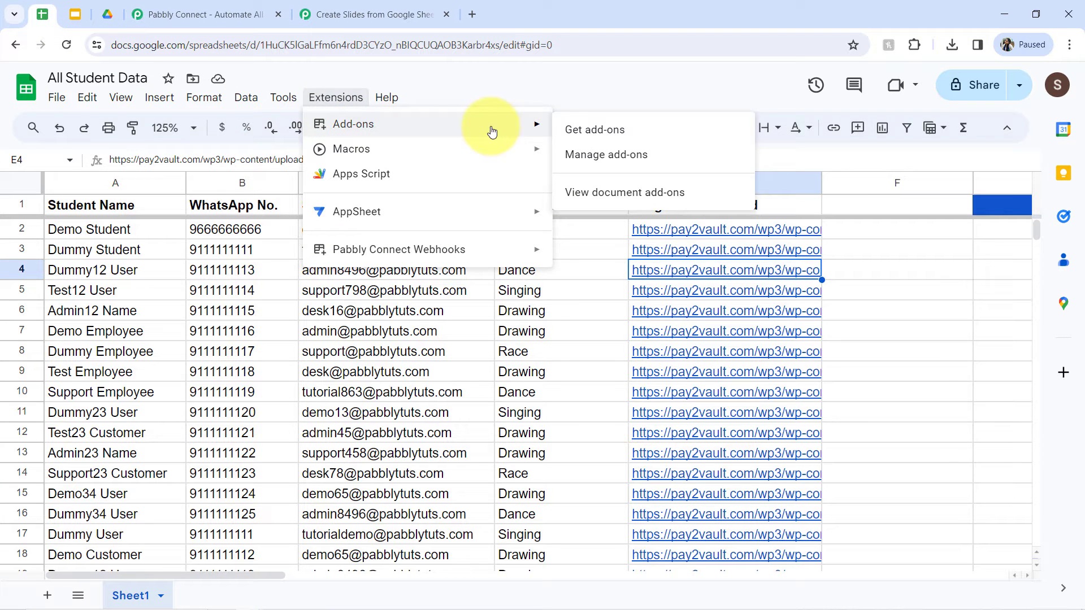
{"action": "left_click", "coordinate": [602, 131]}
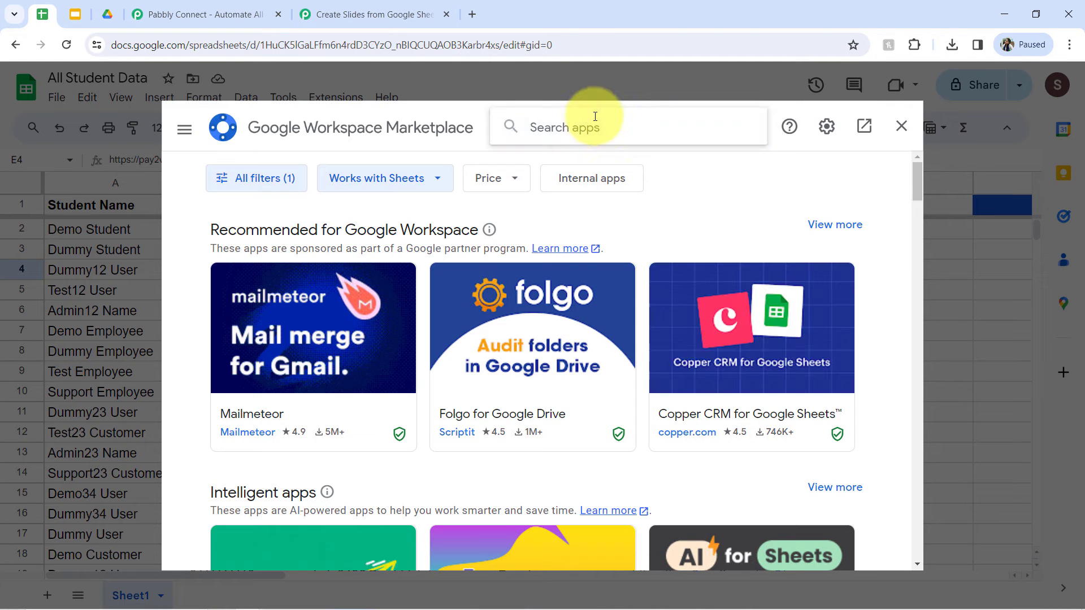
{"action": "type", "text": "pabbly"}
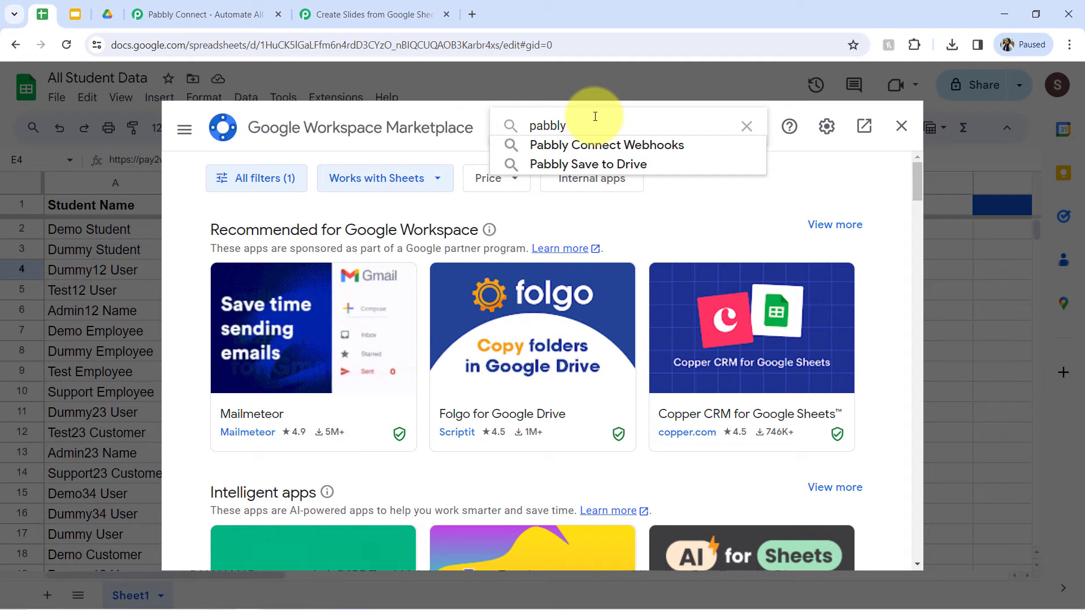
{"action": "left_click", "coordinate": [589, 144]}
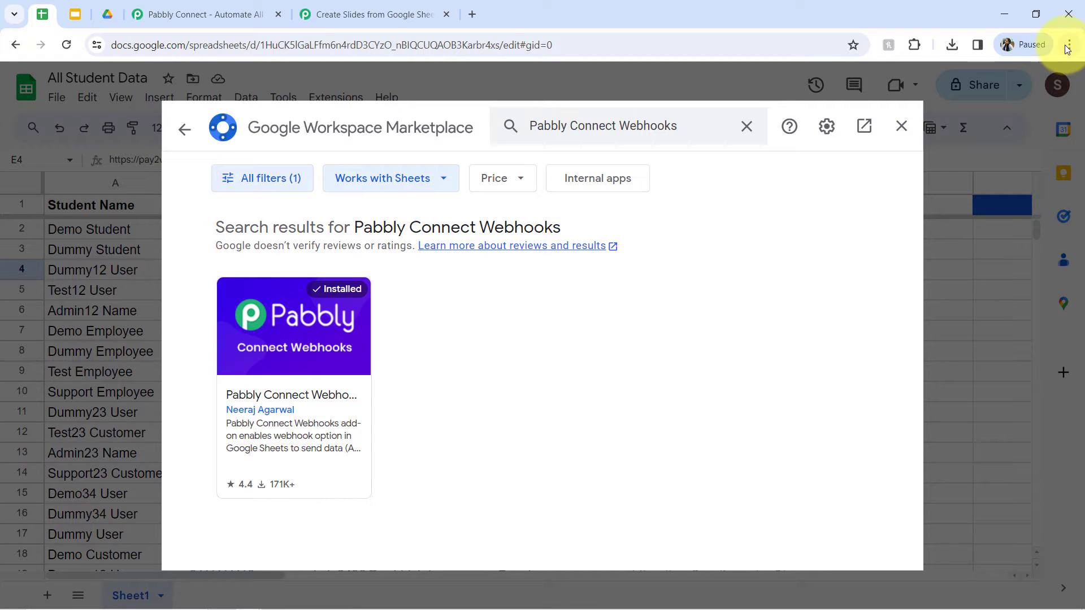
{"action": "left_click", "coordinate": [906, 134]}
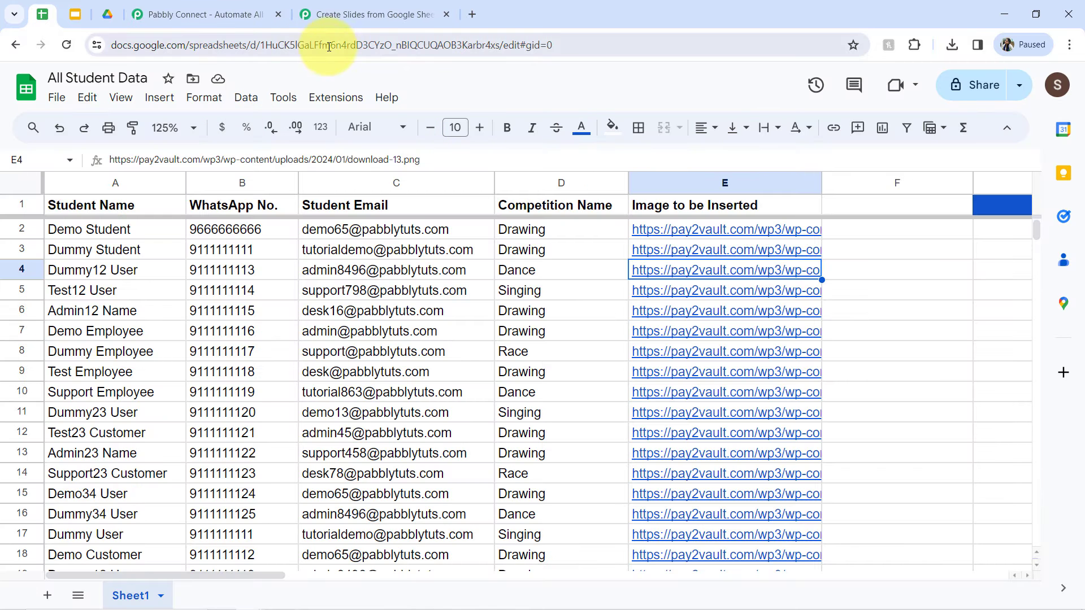
Step: Open the Initial Setup of Pabbly Connect Webhooks in the student spreadsheet and enlarge the browser zoom to 125%
{"action": "left_click", "coordinate": [331, 98]}
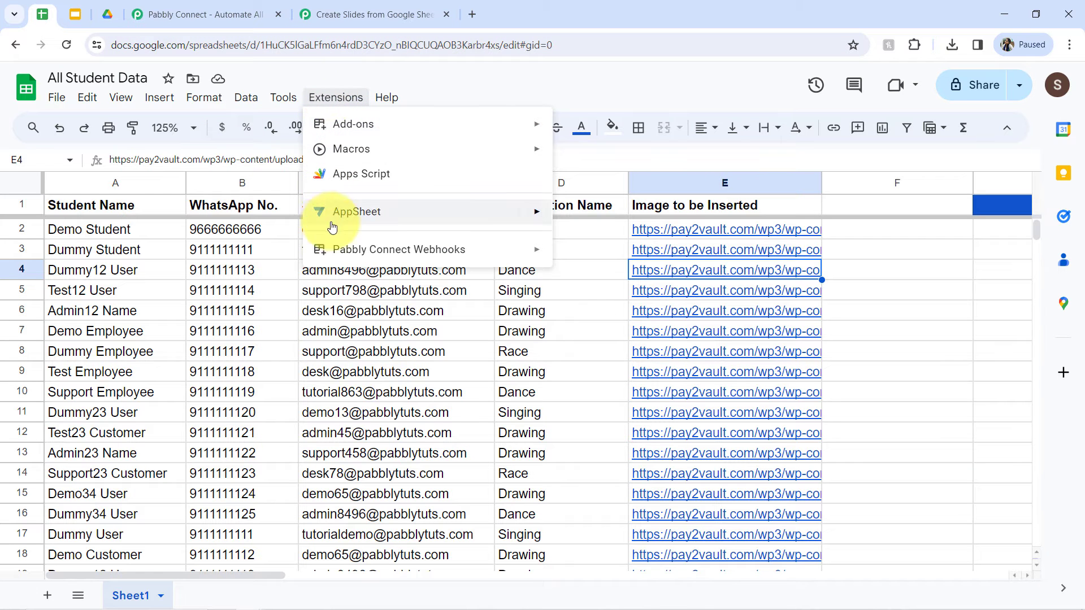
{"action": "mouse_move", "coordinate": [458, 252]}
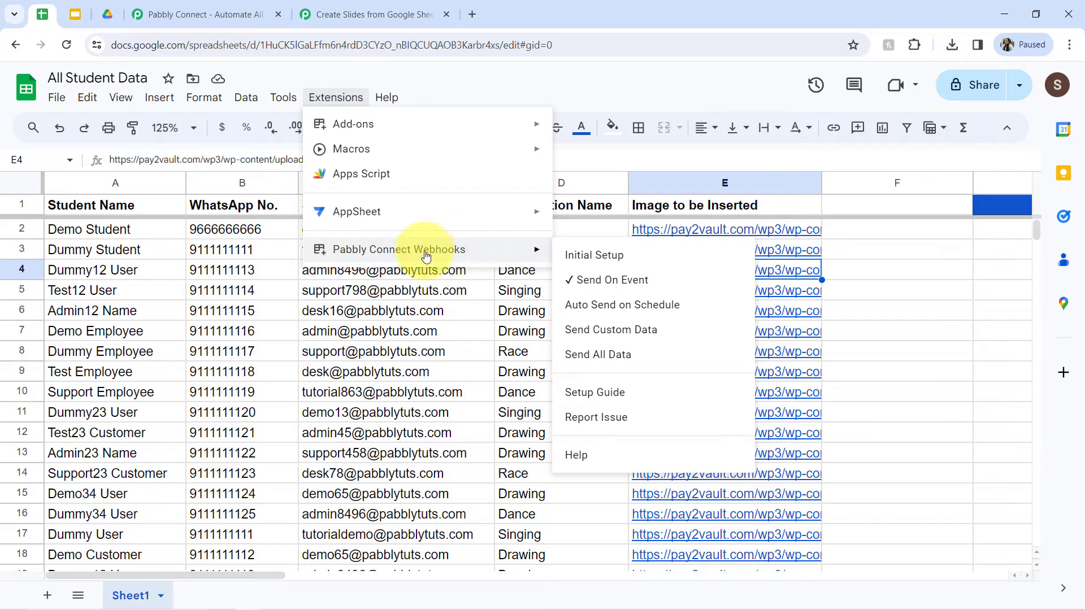
{"action": "left_click", "coordinate": [599, 260]}
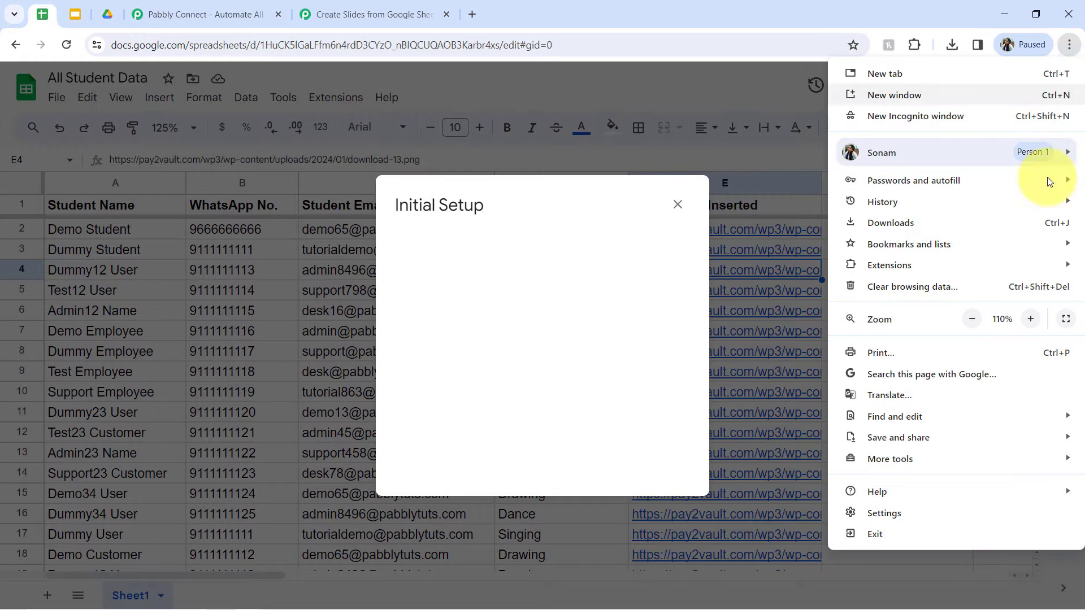
{"action": "left_click", "coordinate": [1069, 45]}
{"action": "left_click", "coordinate": [1029, 319]}
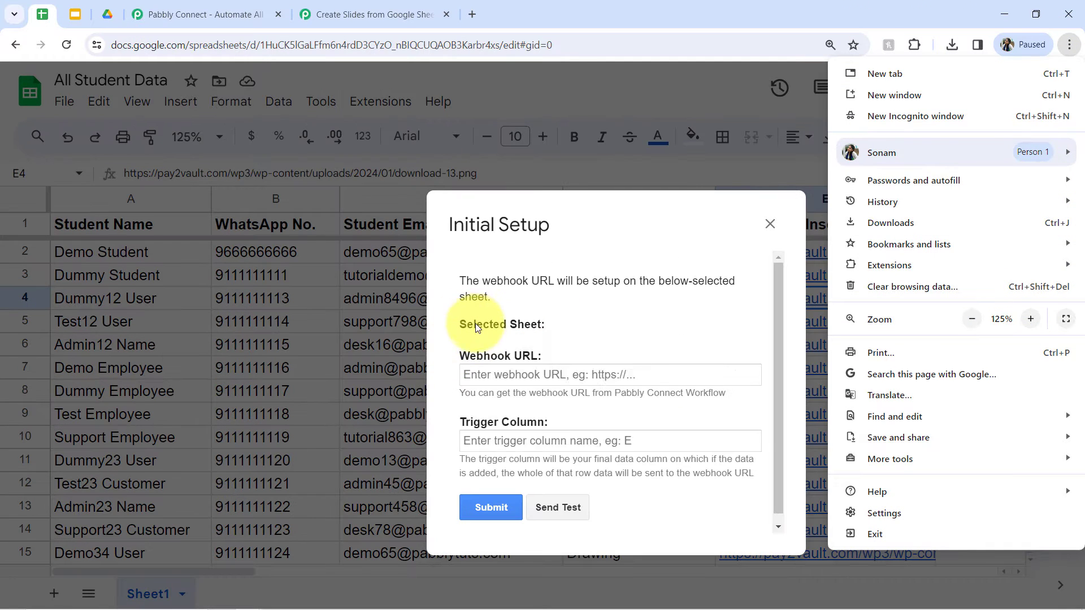
Step: Recopy the webhook URL from the Pabbly Connect workflow and replace the Webhook URL in the spreadsheet's Initial Setup with it
{"action": "left_click", "coordinate": [389, 7]}
{"action": "left_click", "coordinate": [389, 11]}
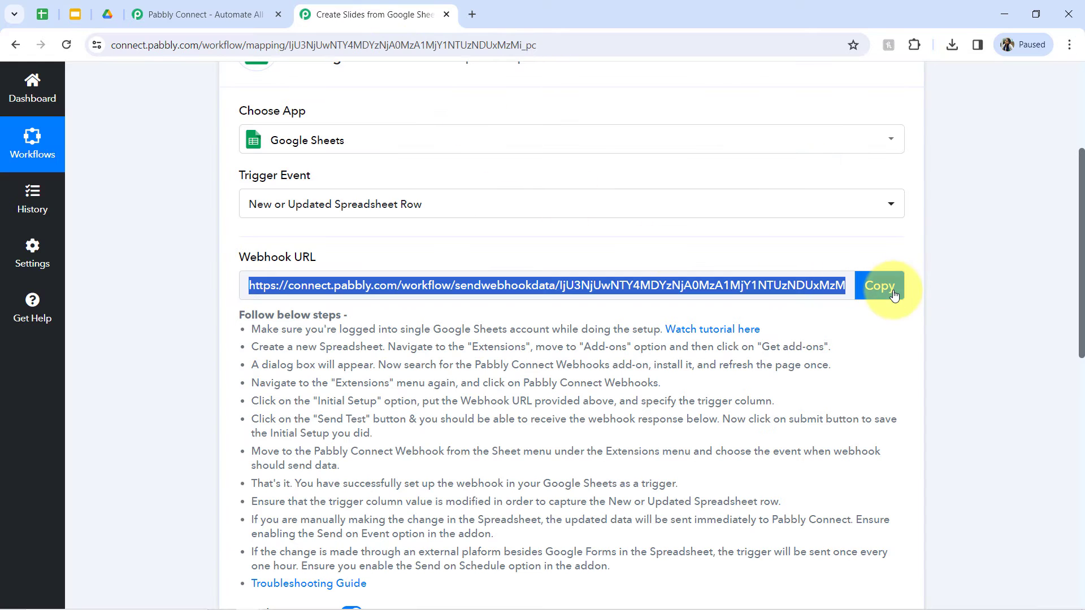
{"action": "left_click", "coordinate": [875, 285]}
{"action": "left_click", "coordinate": [42, 13]}
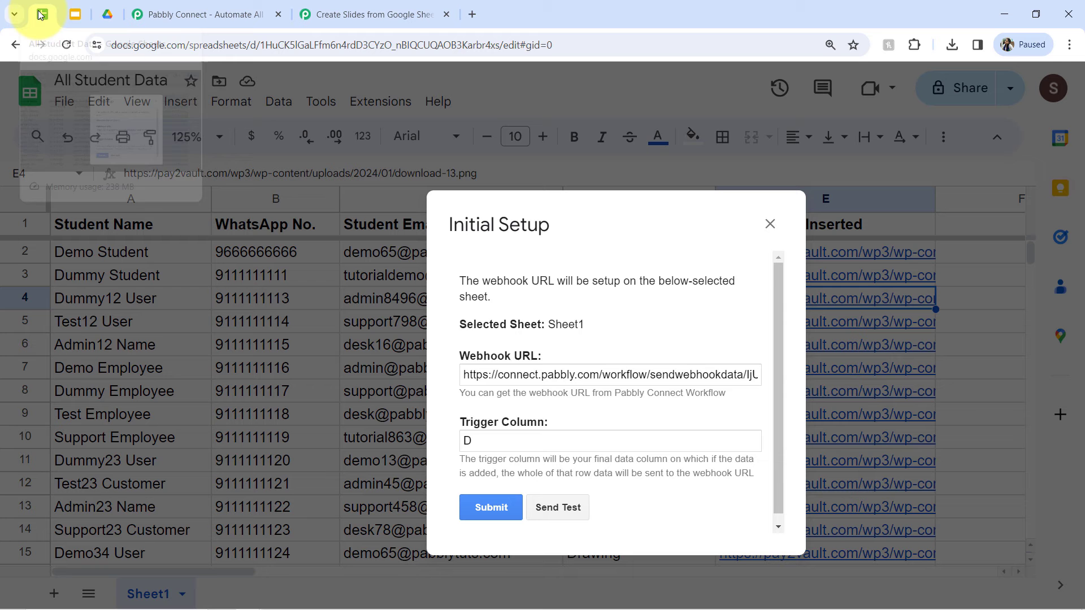
{"action": "left_click", "coordinate": [501, 375]}
{"action": "key", "text": "ctrl+a"}
{"action": "key", "text": "BackSpace"}
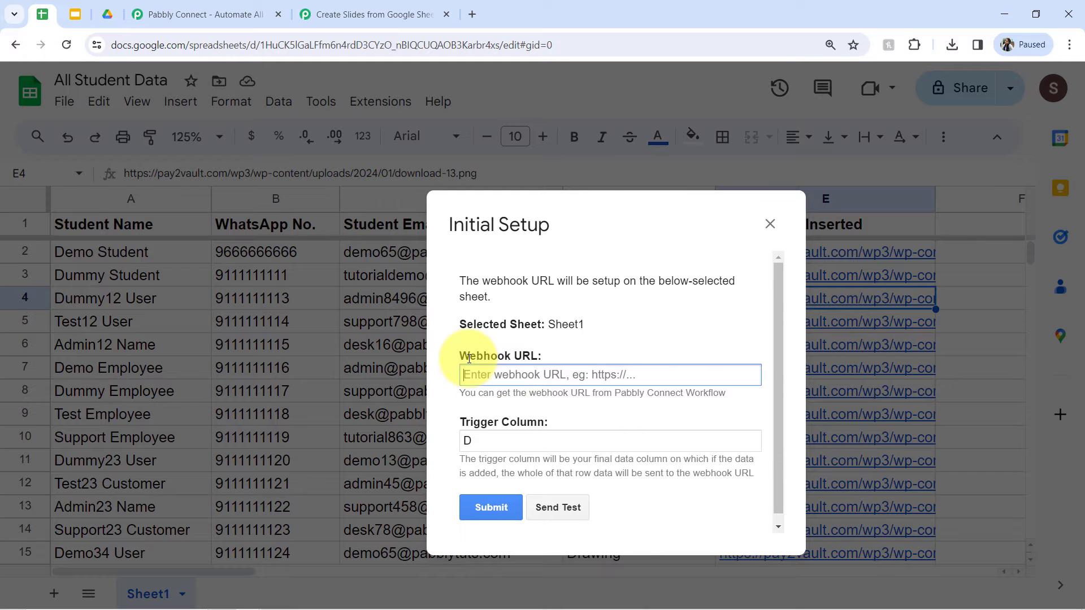
{"action": "key", "text": "ctrl+v"}
Step: Read the trigger column note, move the Initial Setup dialog aside to view the data columns, and set the Trigger Column to E
{"action": "left_click", "coordinate": [474, 443]}
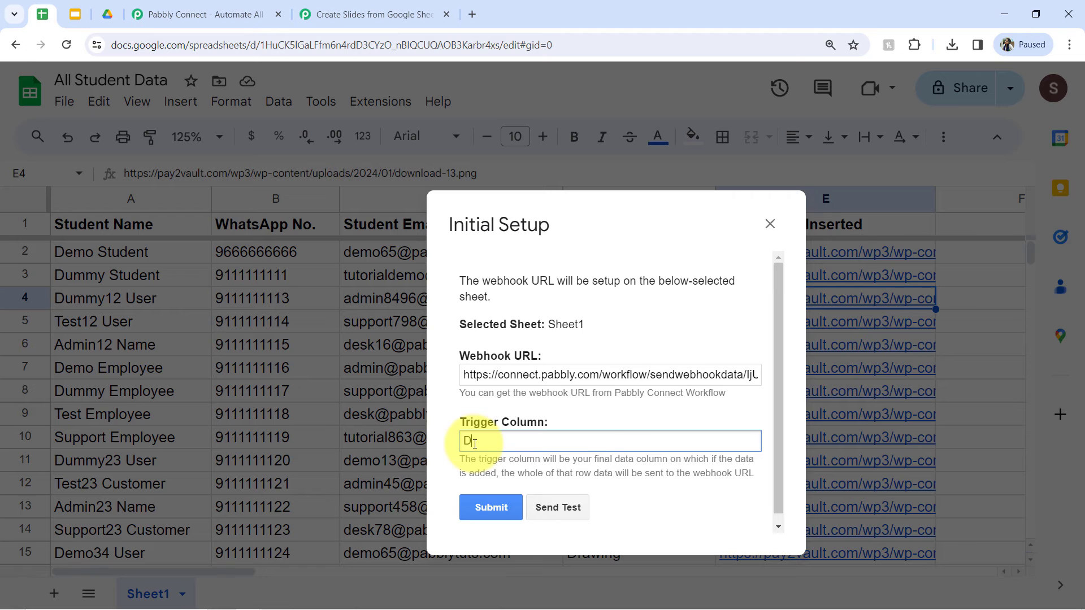
{"action": "key", "text": "BackSpace"}
{"action": "left_click_drag", "start_coordinate": [475, 423], "coordinate": [524, 424]}
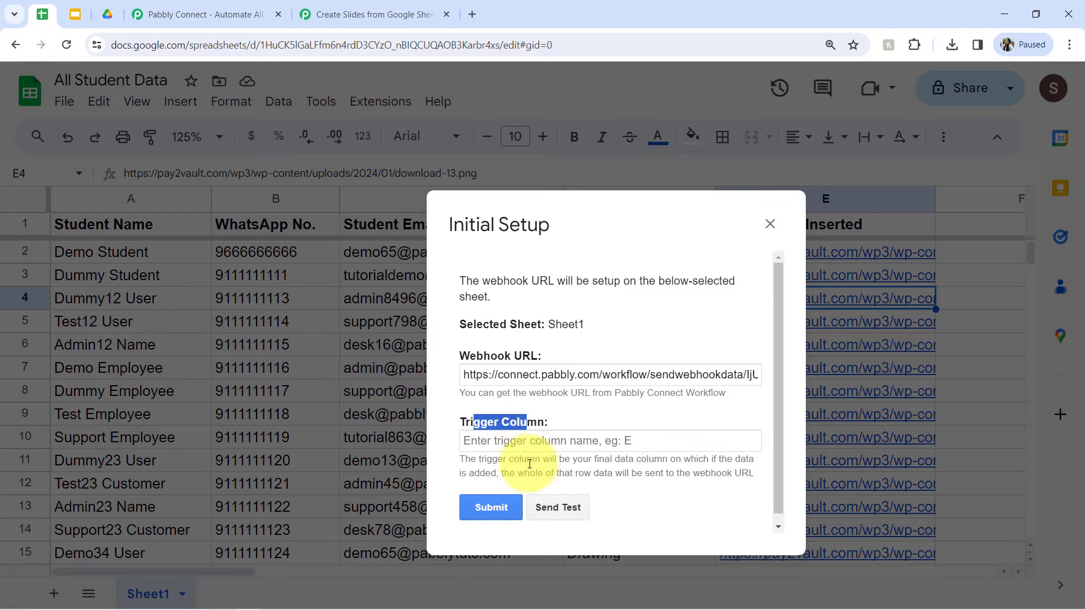
{"action": "left_click_drag", "start_coordinate": [504, 459], "coordinate": [625, 483]}
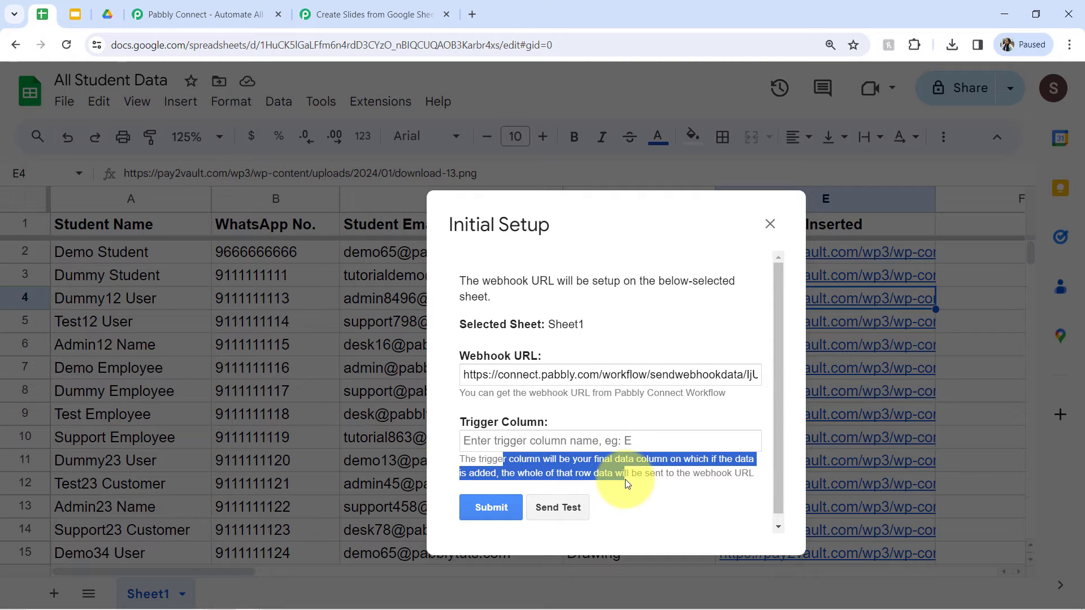
{"action": "left_click_drag", "start_coordinate": [625, 483], "coordinate": [605, 477]}
{"action": "left_click", "coordinate": [605, 477]}
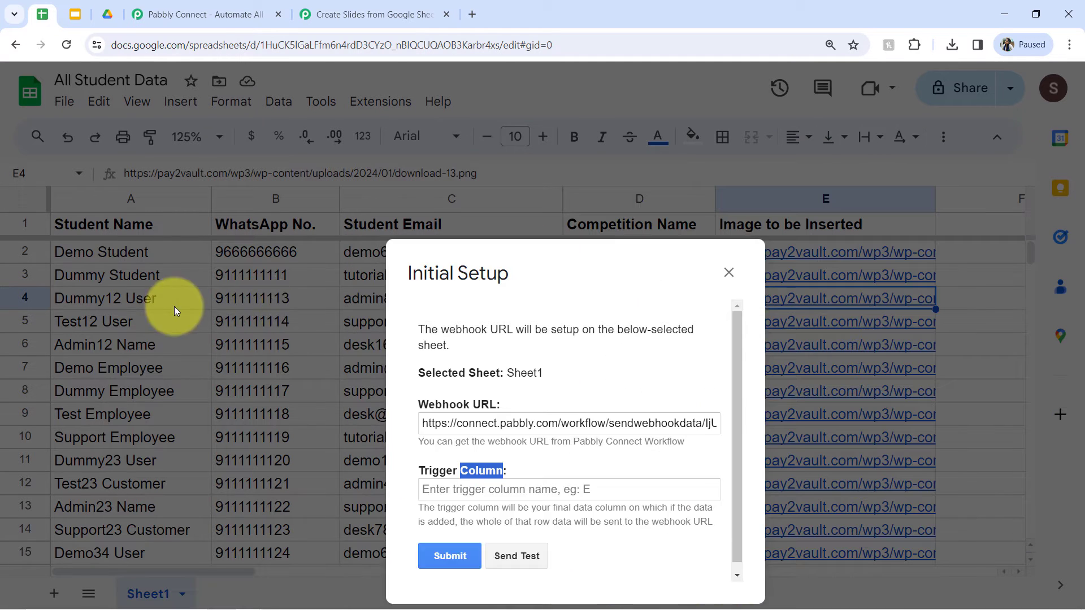
{"action": "left_click_drag", "start_coordinate": [174, 306], "coordinate": [214, 278]}
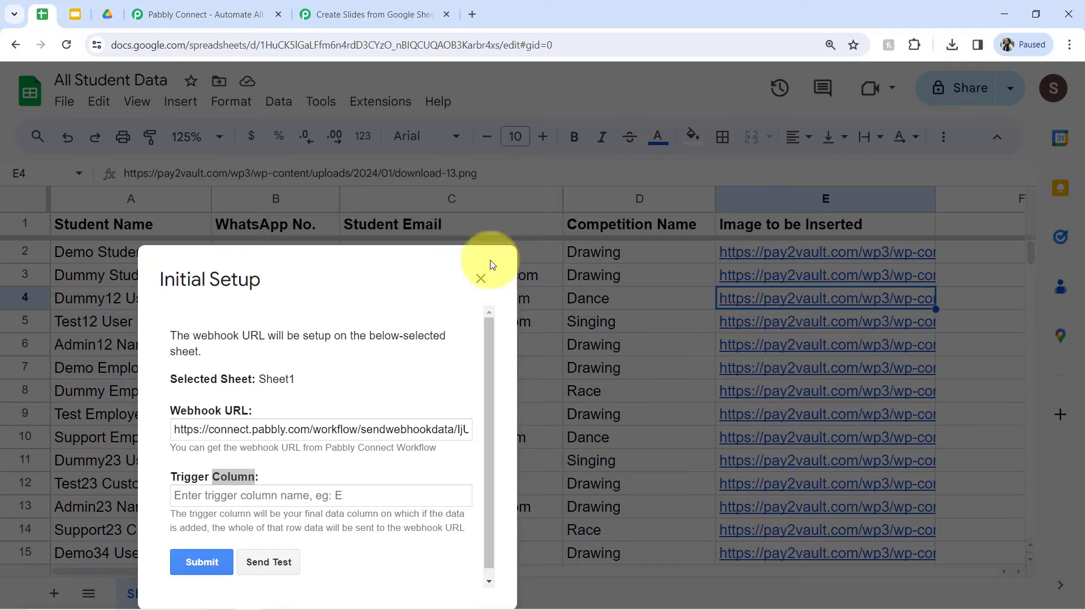
{"action": "left_click_drag", "start_coordinate": [331, 262], "coordinate": [315, 209]}
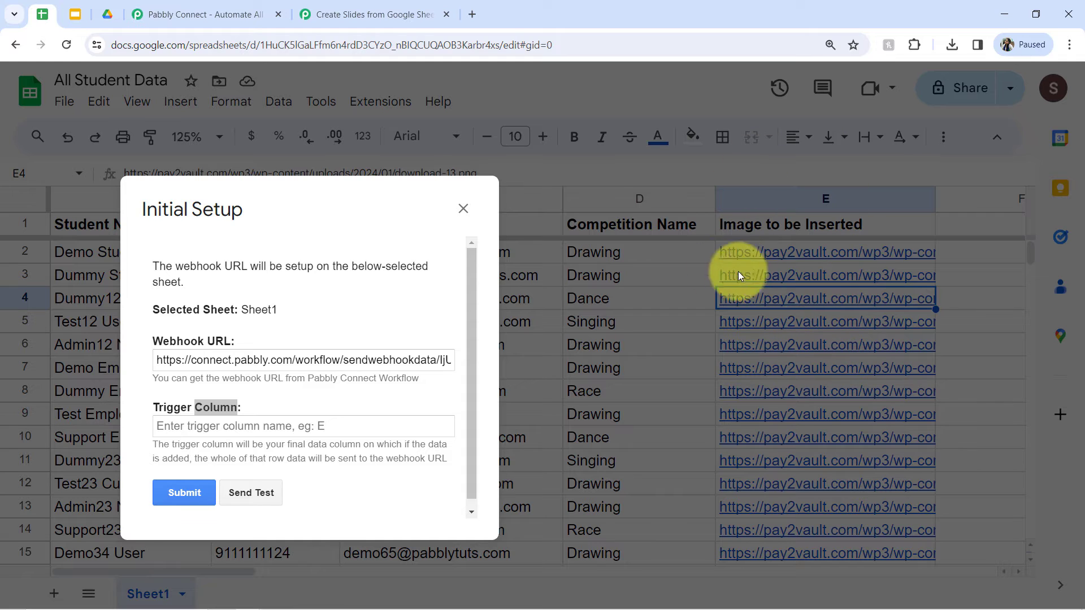
{"action": "left_click", "coordinate": [185, 428]}
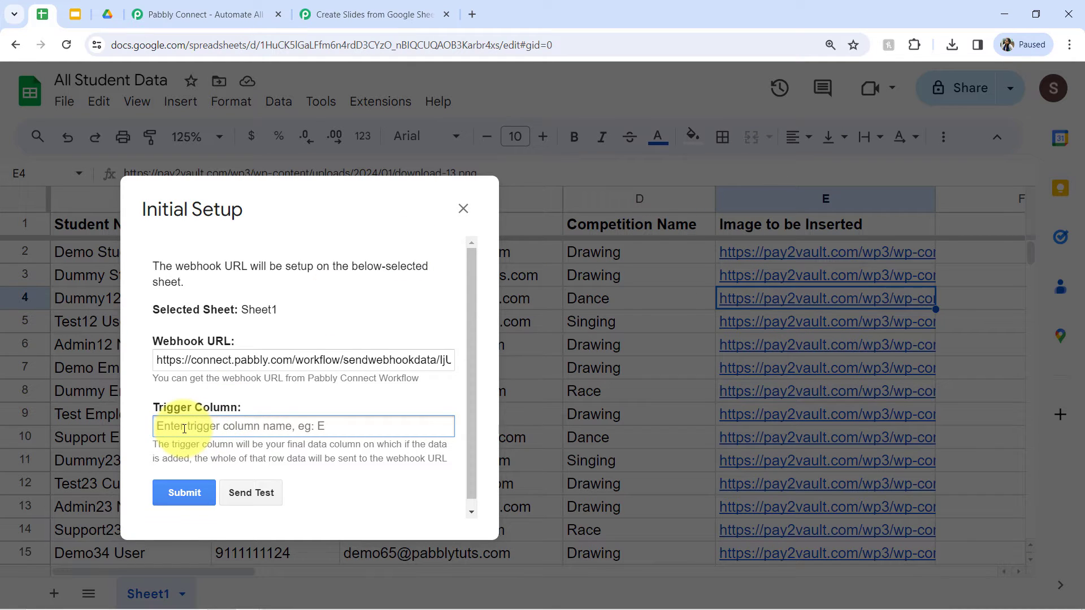
{"action": "type", "text": "E"}
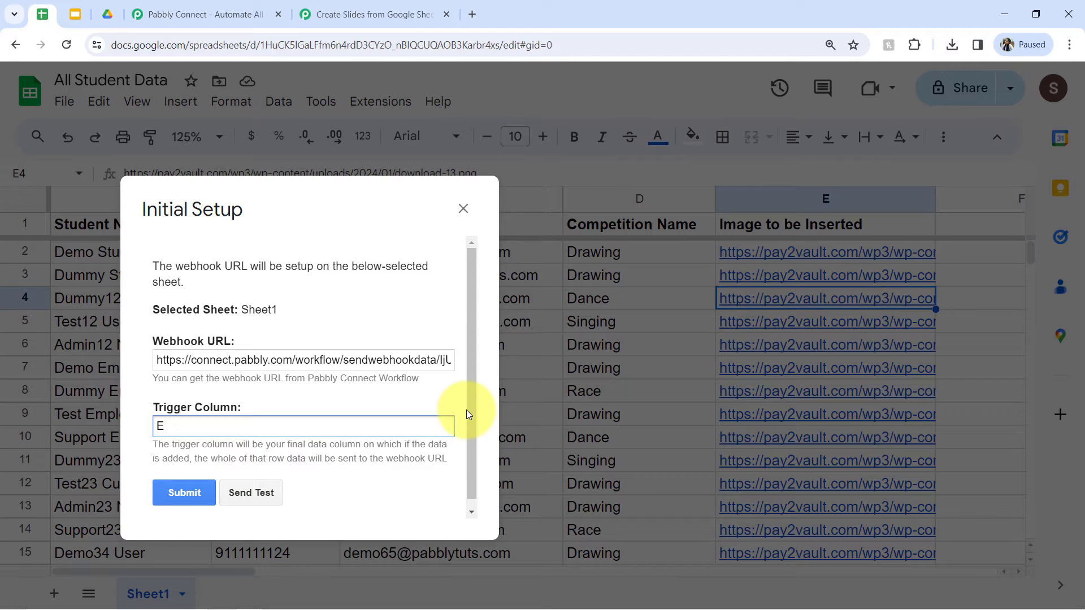
Step: Check the webhook response status in the Pabbly Connect workflow, and send a test from the spreadsheet's Initial Setup
{"action": "scroll", "coordinate": [468, 414], "scroll_direction": "down", "scroll_amount": 1}
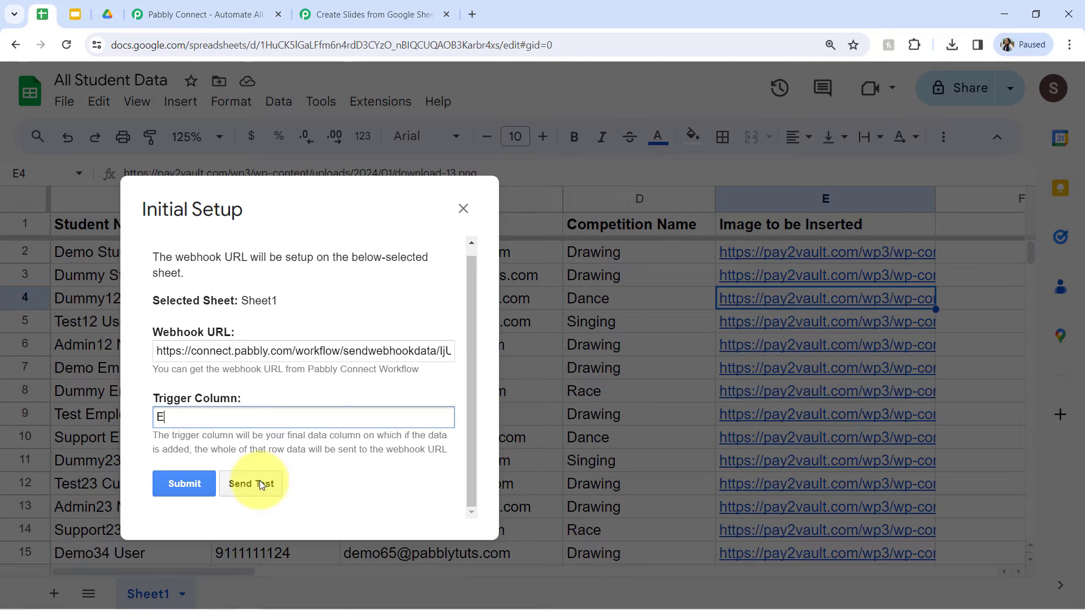
{"action": "left_click", "coordinate": [374, 13]}
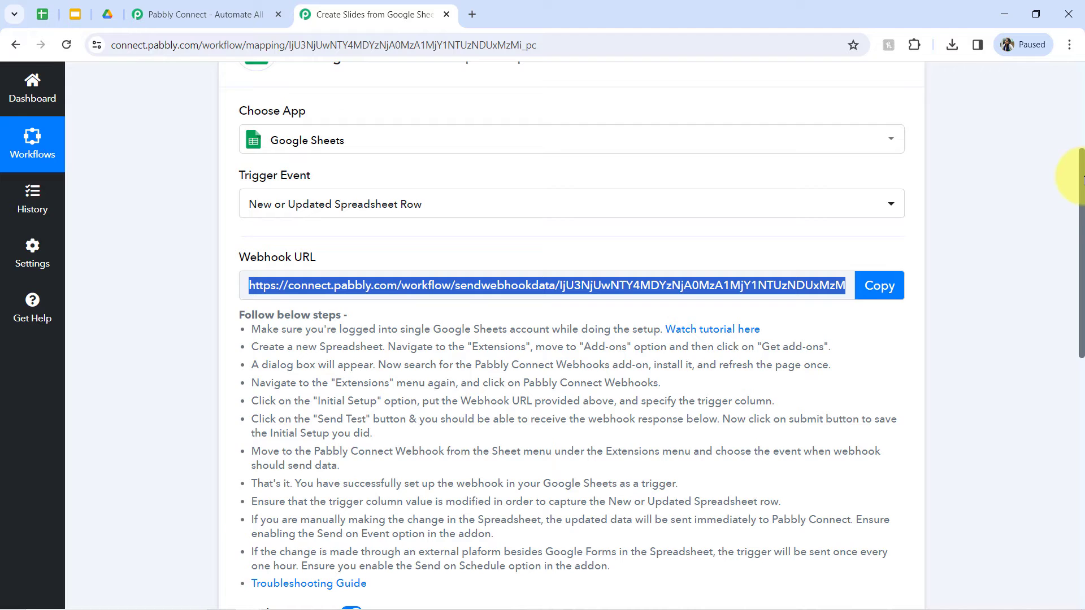
{"action": "scroll", "coordinate": [1082, 180], "scroll_direction": "down", "scroll_amount": 5}
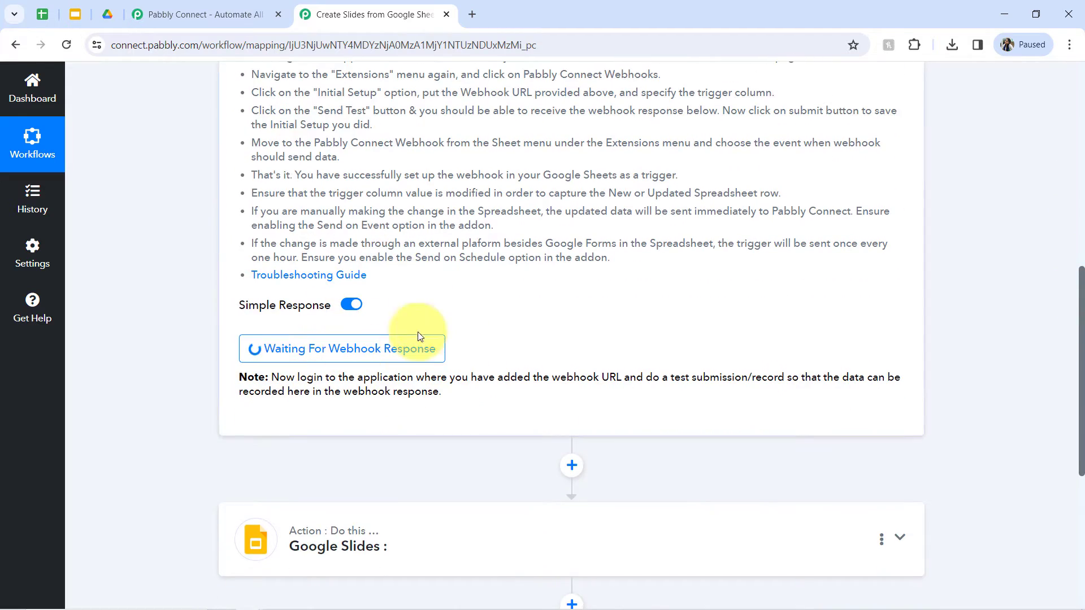
{"action": "left_click", "coordinate": [42, 14]}
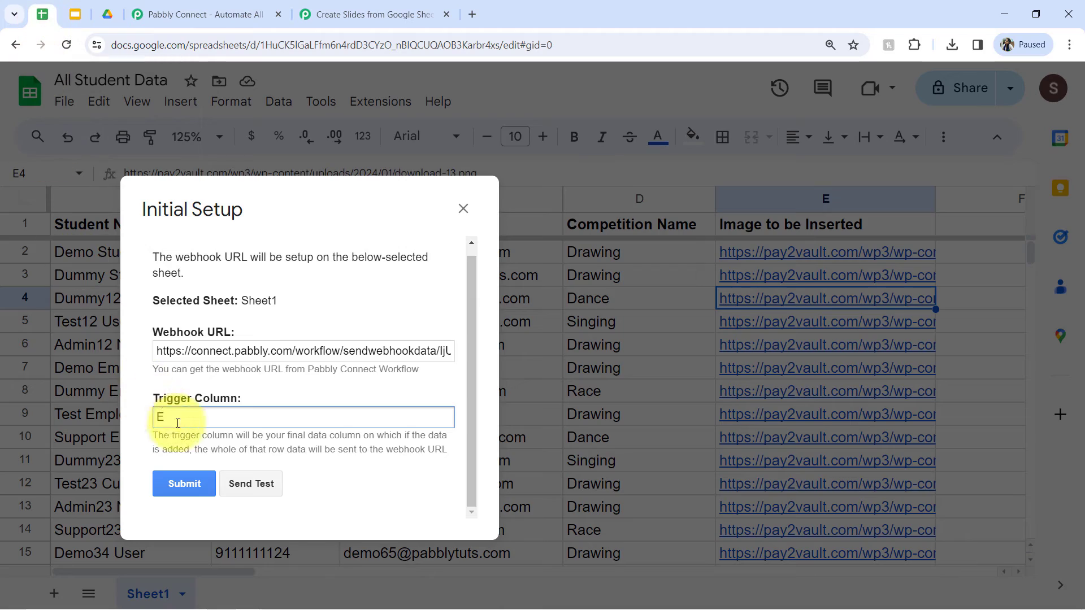
{"action": "left_click", "coordinate": [233, 483]}
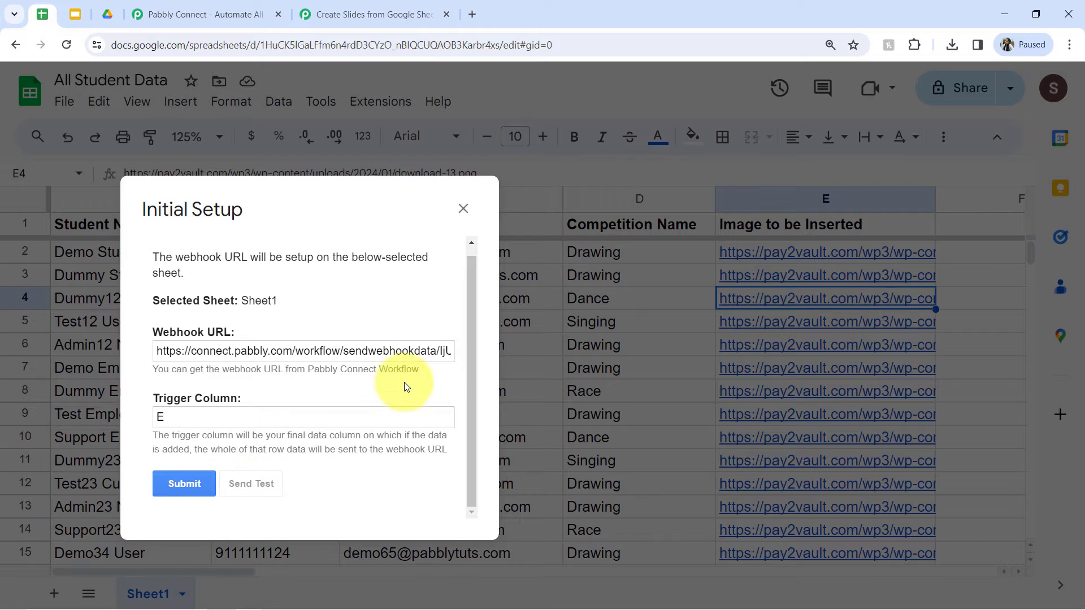
Step: Examine the test data sent to the webhook and move the Initial Setup dialog aside to compare it with the first student row
{"action": "scroll", "coordinate": [471, 322], "scroll_direction": "down", "scroll_amount": 2}
{"action": "left_click_drag", "start_coordinate": [471, 330], "coordinate": [462, 399]}
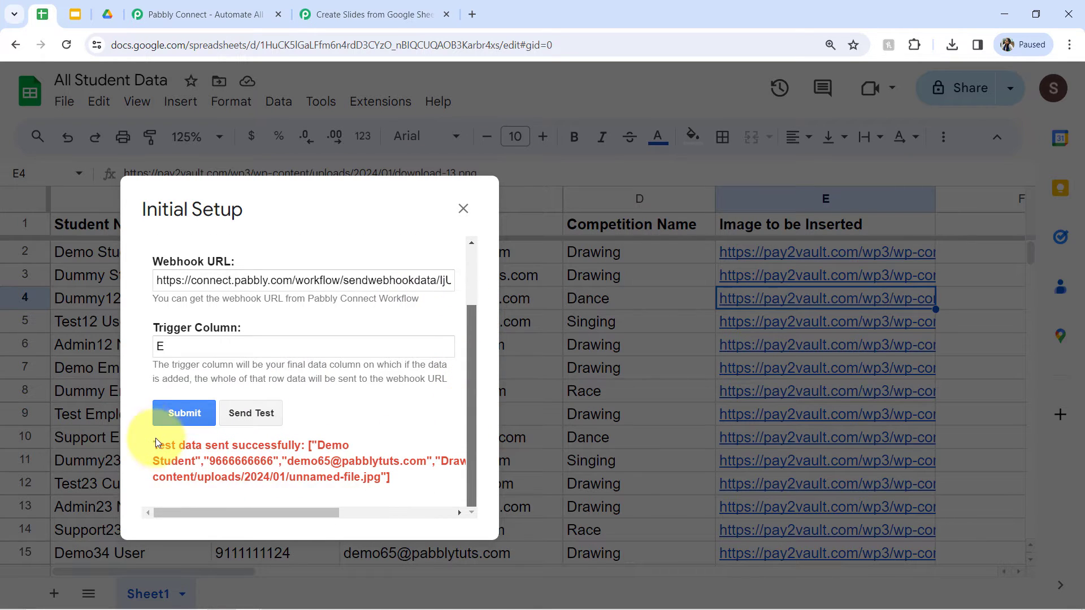
{"action": "left_click_drag", "start_coordinate": [159, 446], "coordinate": [345, 492]}
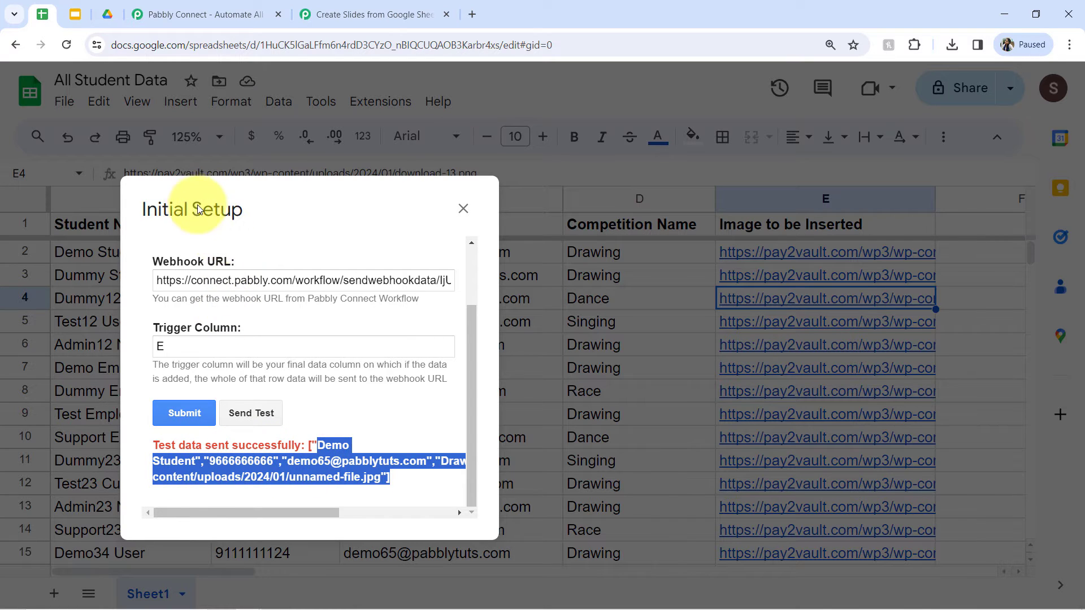
{"action": "left_click_drag", "start_coordinate": [198, 210], "coordinate": [646, 242]}
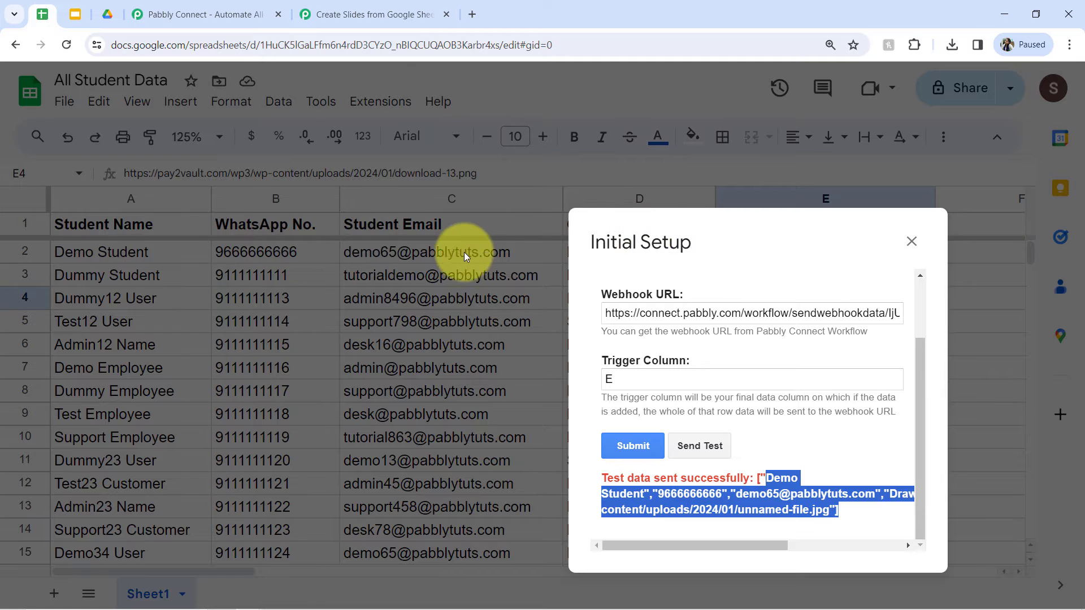
Step: Switch to the Pabbly Connect workflow and examine the labels and values in the trigger's received response
{"action": "left_click", "coordinate": [364, 12]}
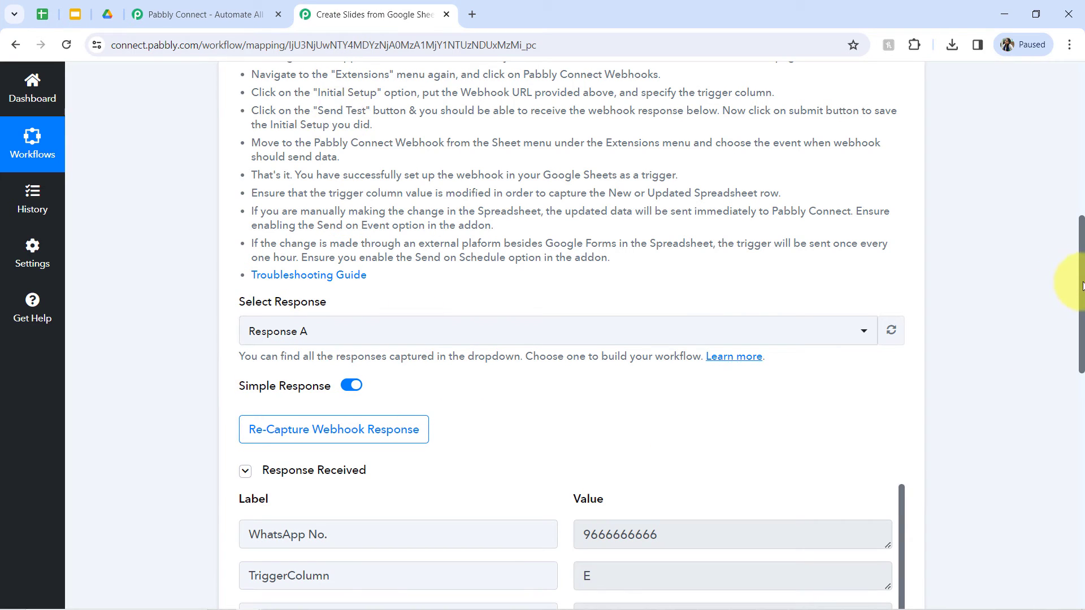
{"action": "left_click_drag", "start_coordinate": [1081, 285], "coordinate": [1078, 389]}
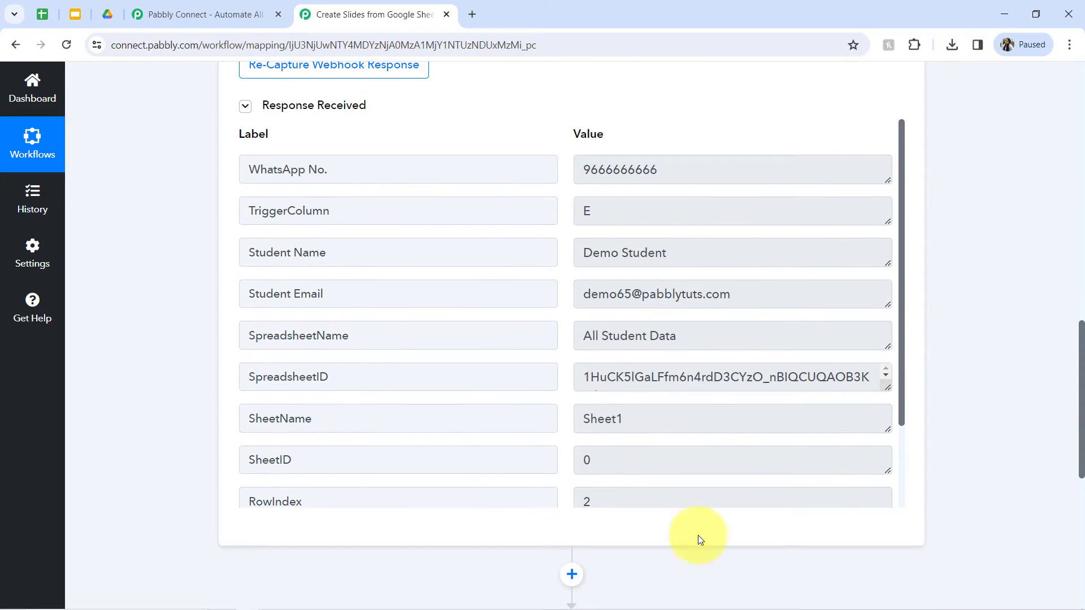
{"action": "left_click", "coordinate": [290, 107]}
{"action": "left_click", "coordinate": [289, 108]}
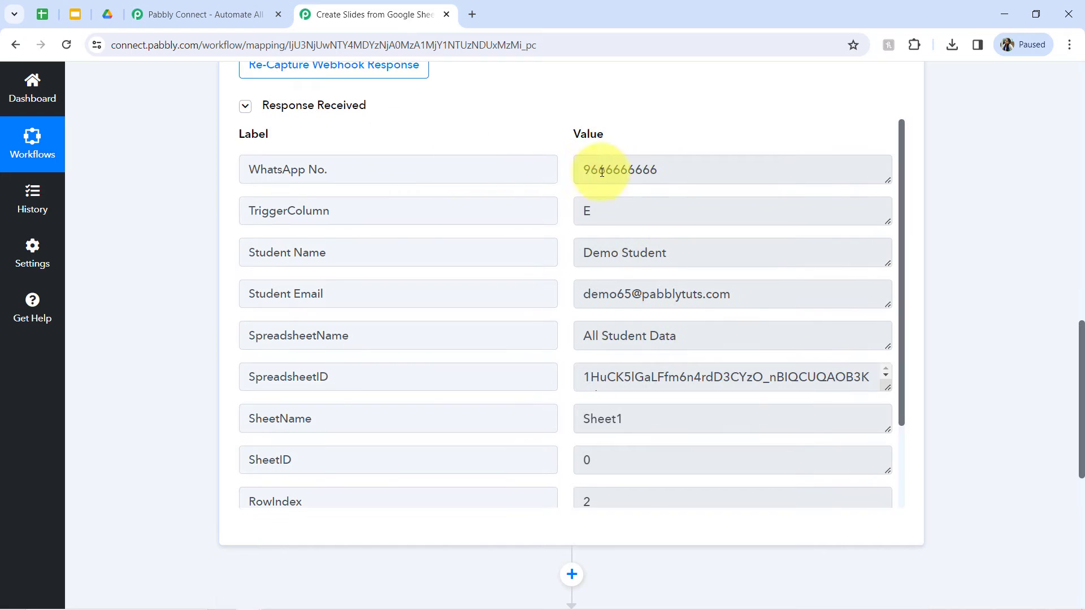
Step: Examine the WhatsApp number, trigger column, student details and spreadsheet values captured in the trigger's received response
{"action": "left_click_drag", "start_coordinate": [659, 169], "coordinate": [516, 170]}
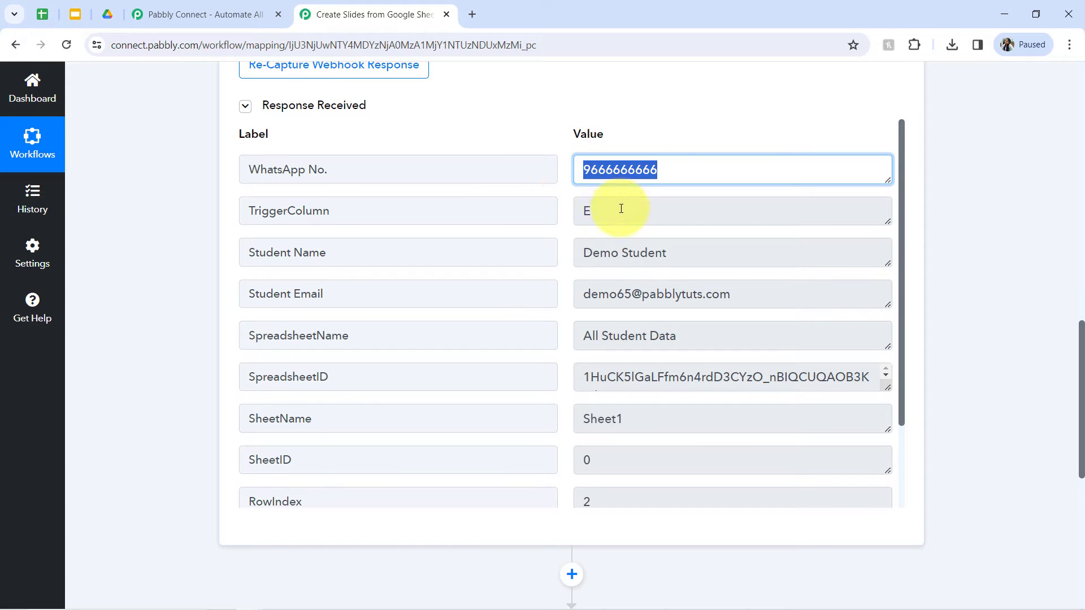
{"action": "left_click_drag", "start_coordinate": [621, 209], "coordinate": [544, 210]}
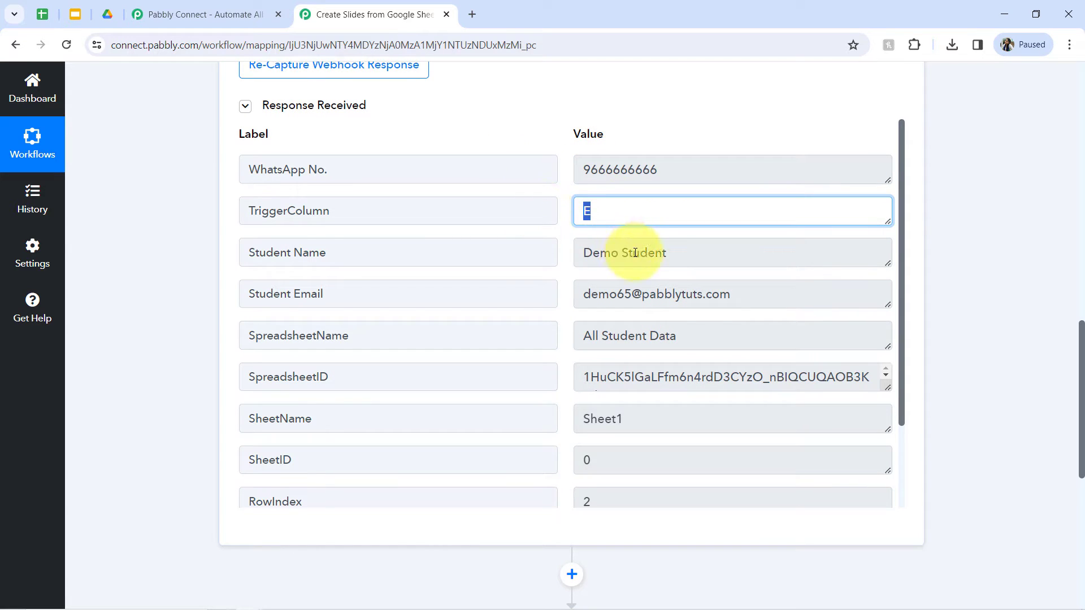
{"action": "left_click_drag", "start_coordinate": [635, 253], "coordinate": [606, 249]}
{"action": "left_click_drag", "start_coordinate": [690, 299], "coordinate": [602, 319]}
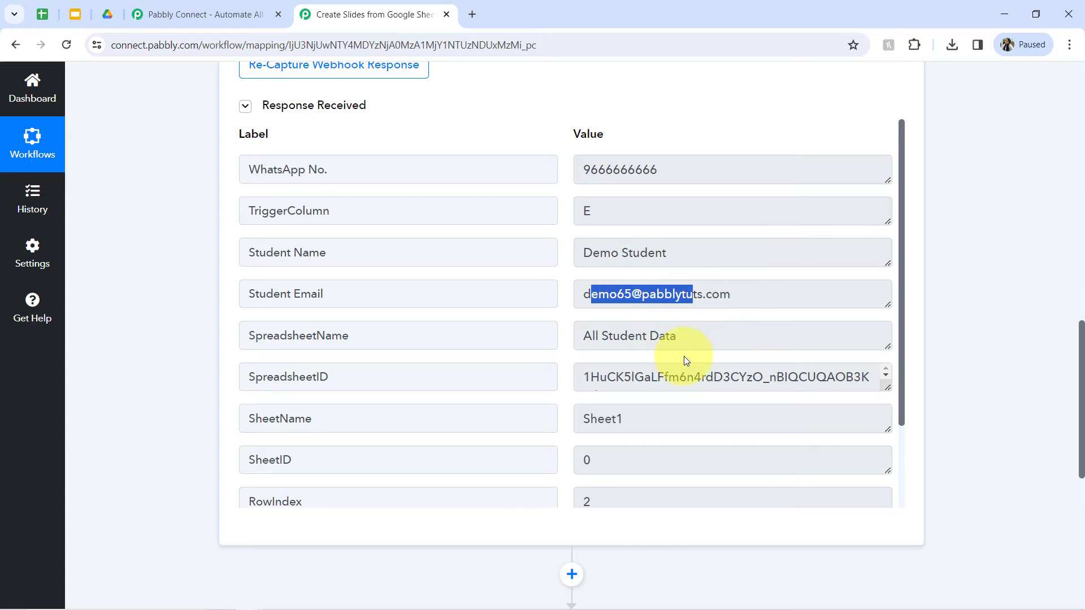
{"action": "left_click_drag", "start_coordinate": [687, 376], "coordinate": [614, 359]}
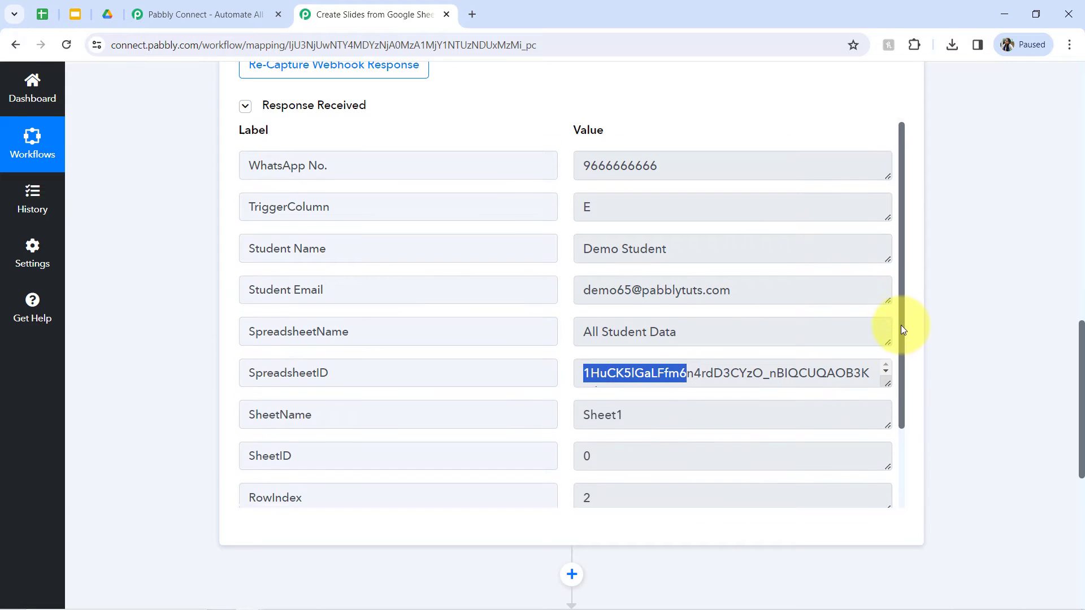
{"action": "left_click_drag", "start_coordinate": [900, 325], "coordinate": [894, 409]}
Step: Open the received Image To Be Inserted link to view the student's image, and close the image page
{"action": "left_click", "coordinate": [749, 439]}
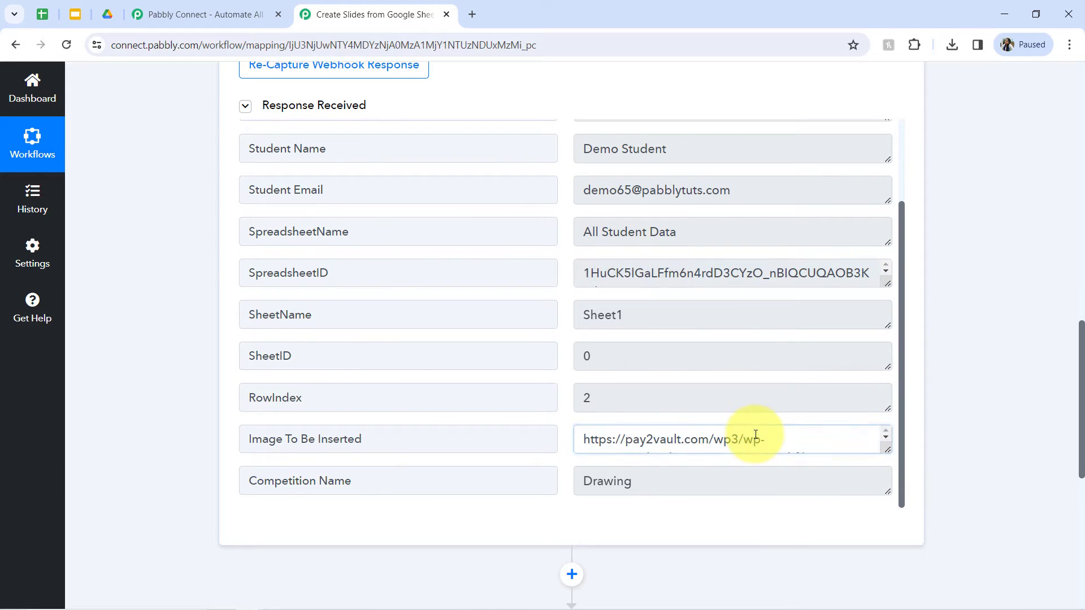
{"action": "key", "text": "ctrl+a"}
{"action": "right_click", "coordinate": [762, 439]}
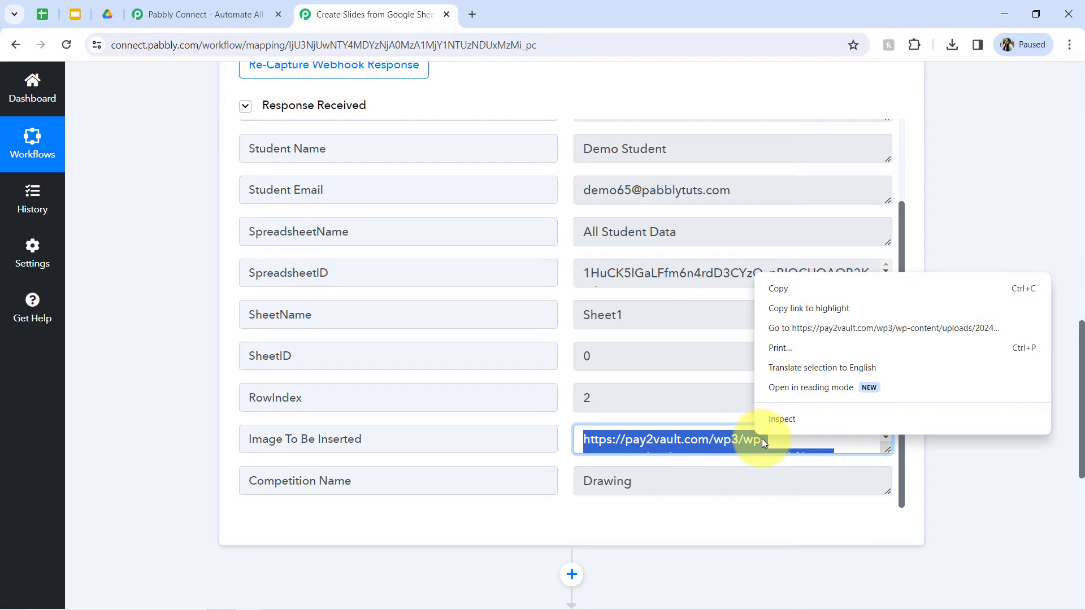
{"action": "left_click", "coordinate": [778, 329]}
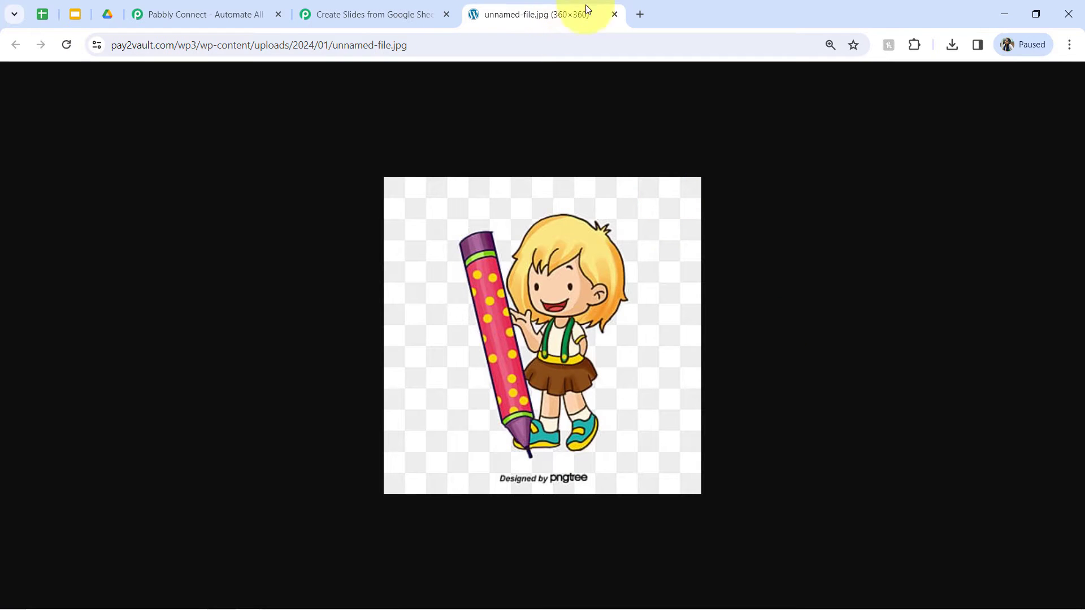
{"action": "left_click", "coordinate": [615, 14]}
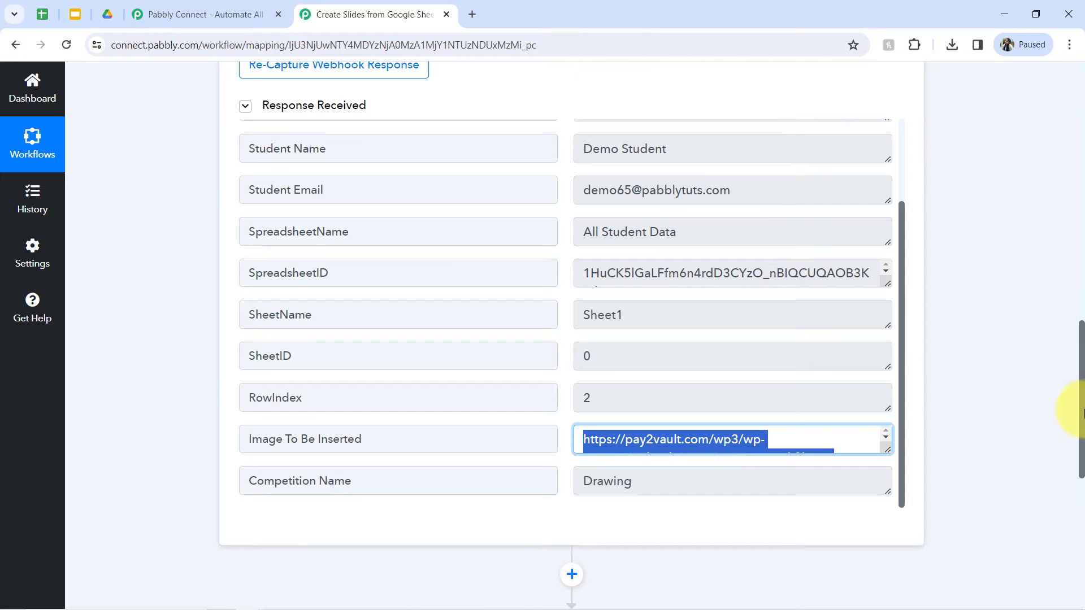
Step: Collapse the Google Sheets trigger, submit the webhook Initial Setup in the spreadsheet, and return to the workflow
{"action": "left_click_drag", "start_coordinate": [1081, 417], "coordinate": [998, 157]}
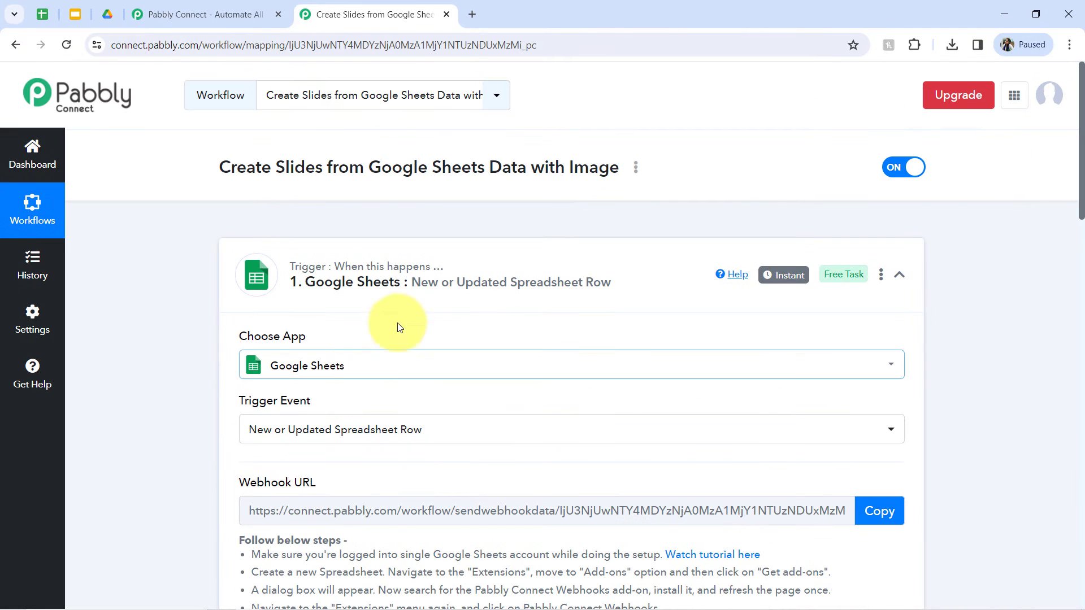
{"action": "left_click", "coordinate": [397, 277]}
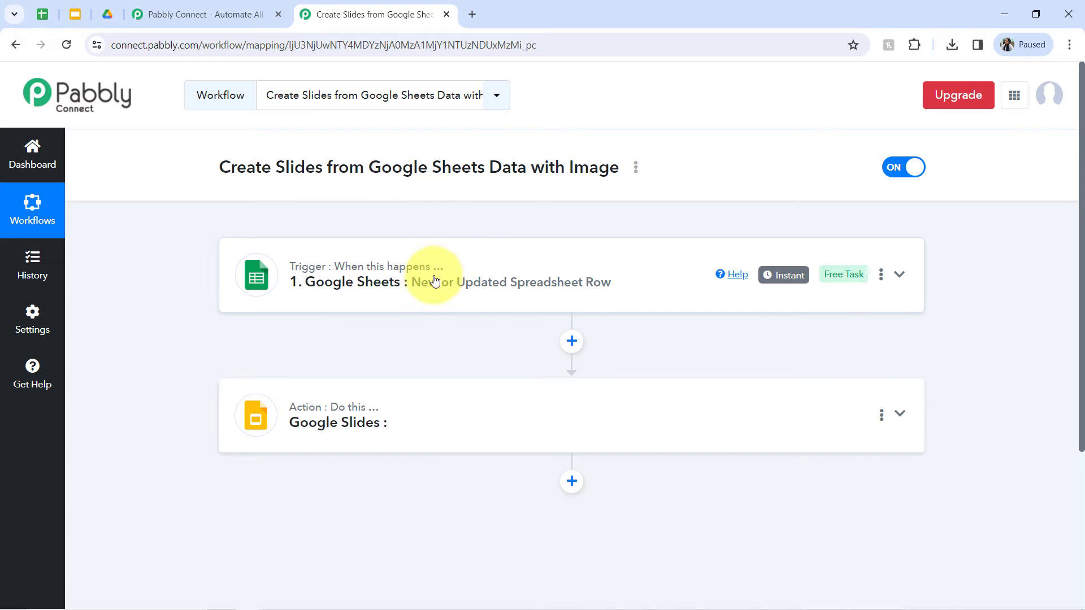
{"action": "left_click", "coordinate": [42, 14]}
{"action": "left_click", "coordinate": [634, 443]}
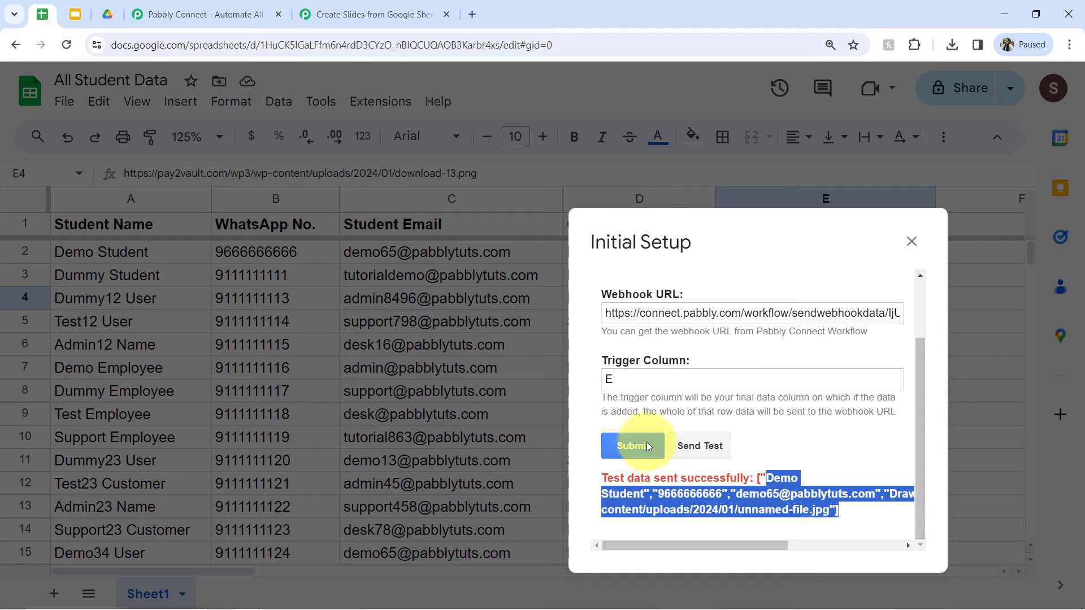
{"action": "left_click", "coordinate": [911, 242]}
{"action": "left_click", "coordinate": [395, 14]}
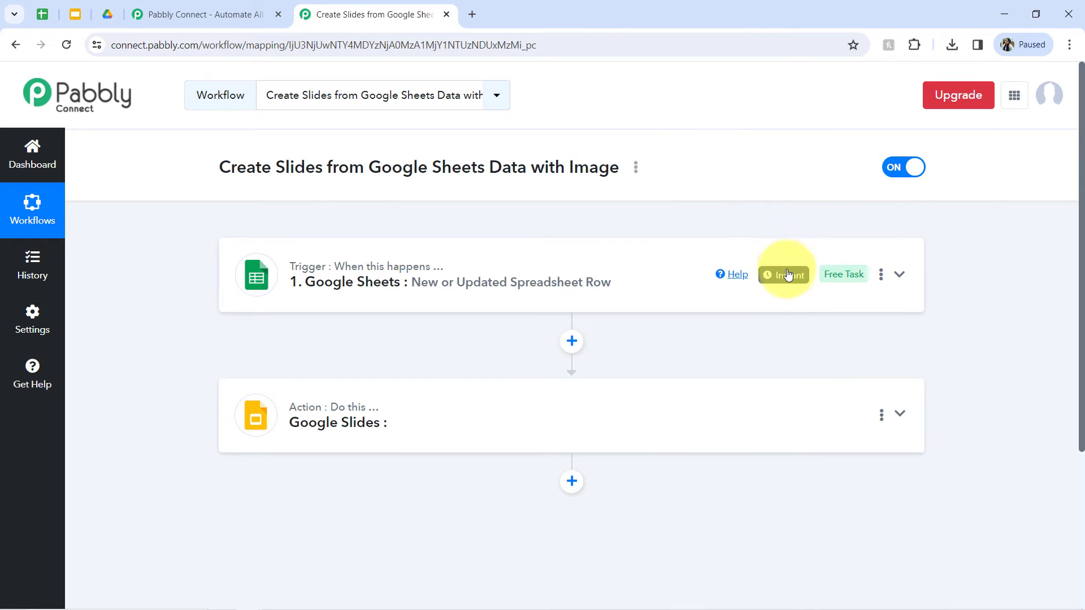
Step: Check the Send On Event setting of the Pabbly Connect Webhooks add-on in the All Student Data spreadsheet
{"action": "mouse_move", "coordinate": [788, 275]}
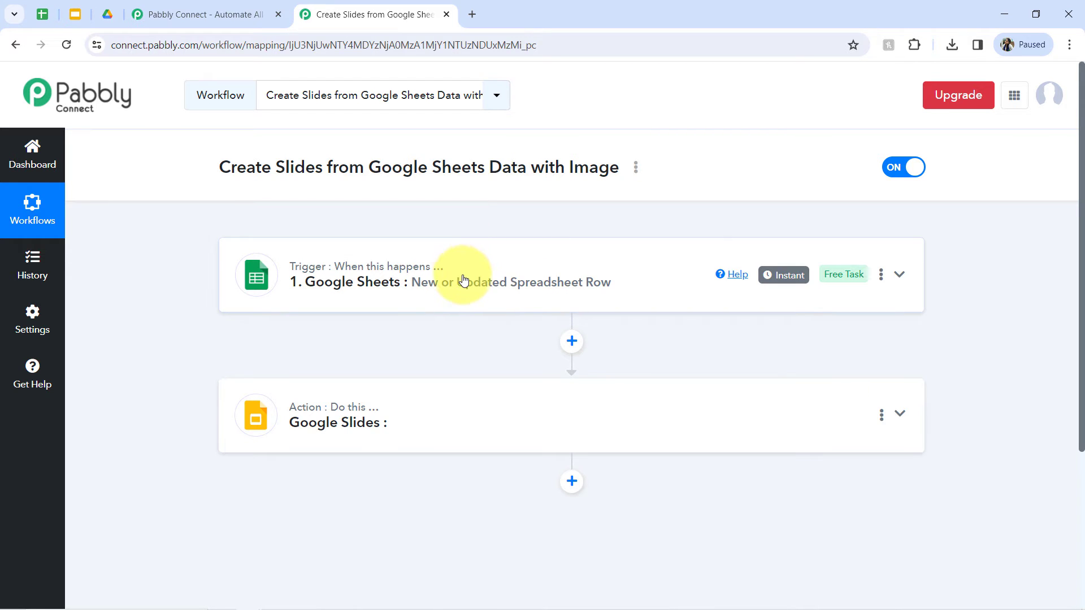
{"action": "left_click", "coordinate": [41, 15]}
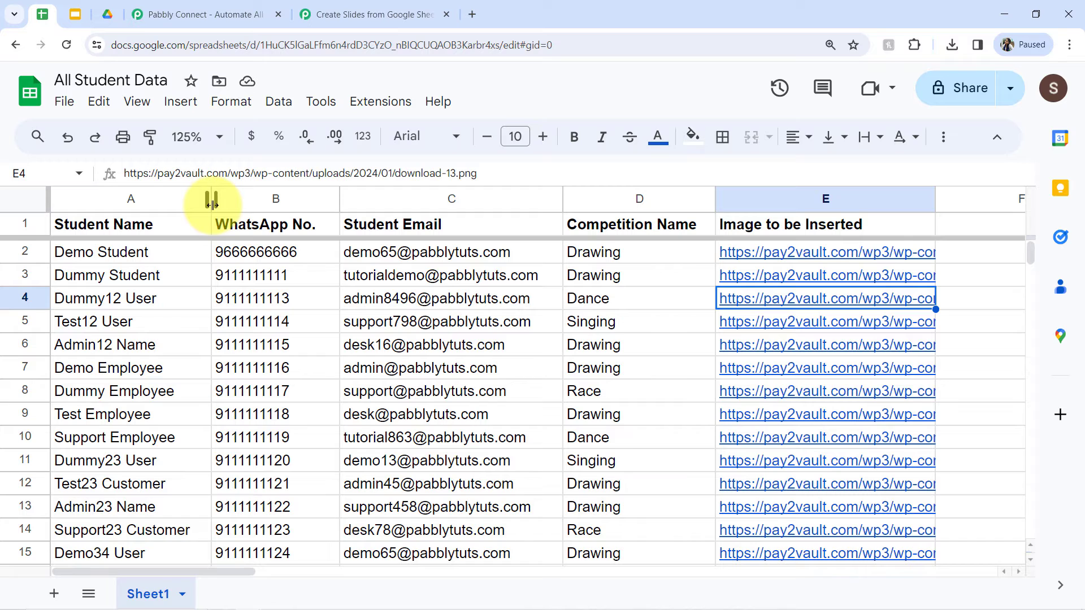
{"action": "left_click", "coordinate": [379, 103]}
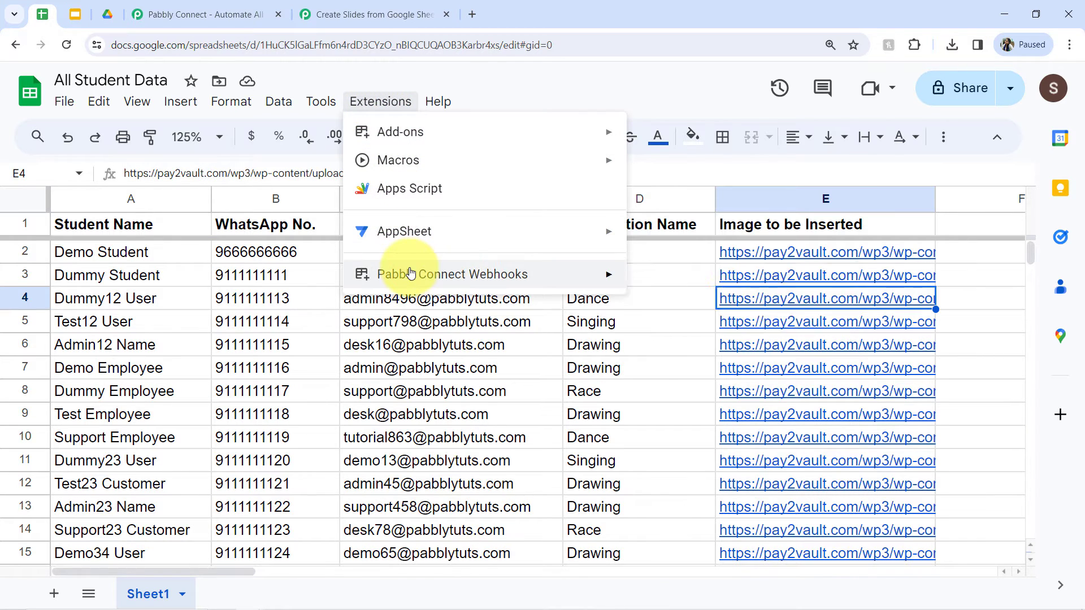
{"action": "mouse_move", "coordinate": [412, 273]}
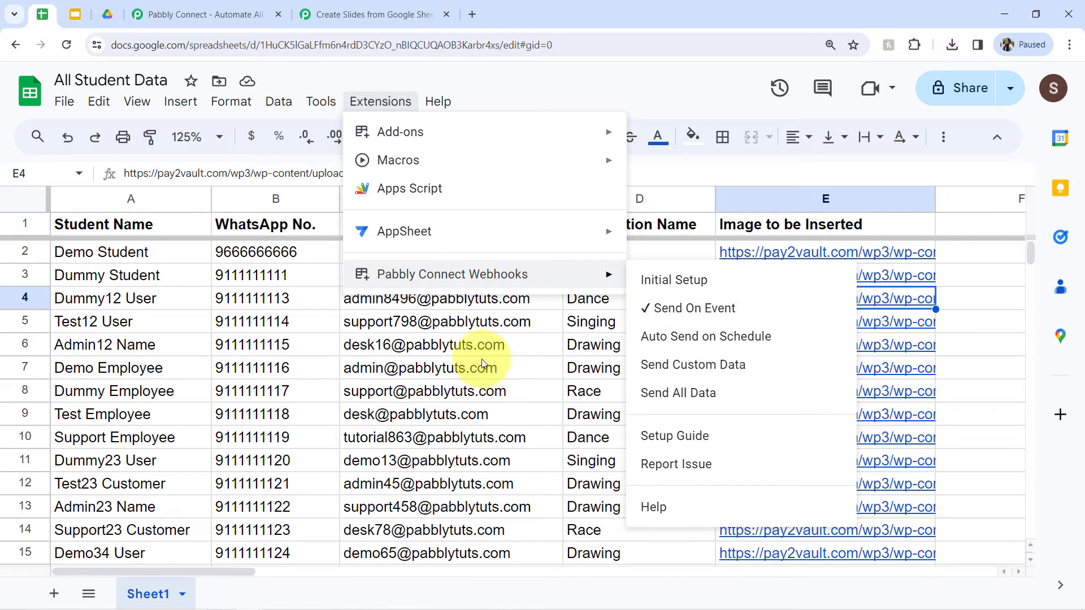
{"action": "left_click", "coordinate": [379, 389]}
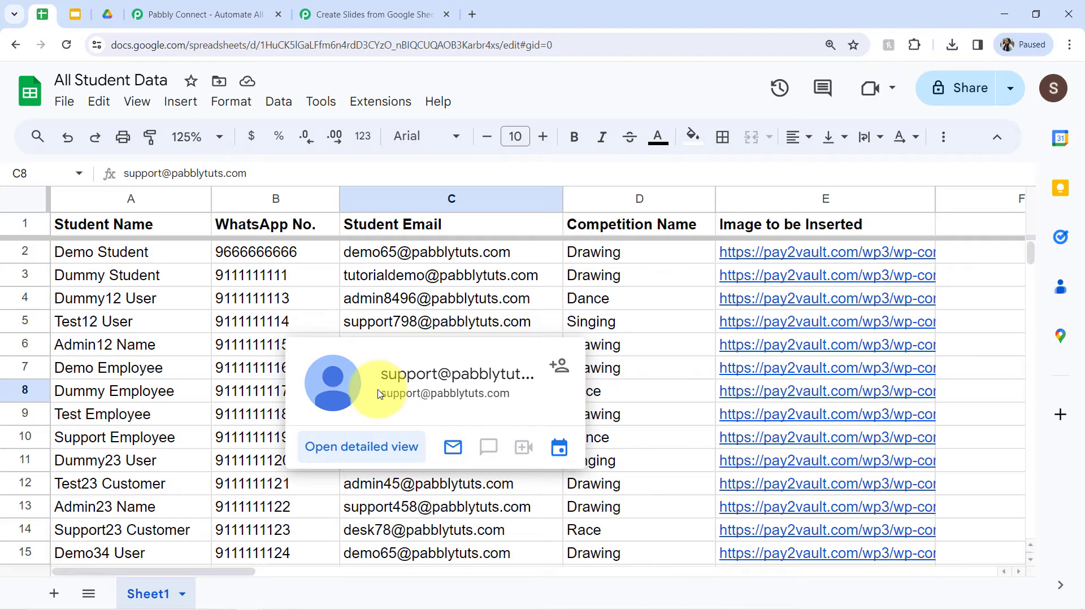
{"action": "left_click", "coordinate": [202, 331]}
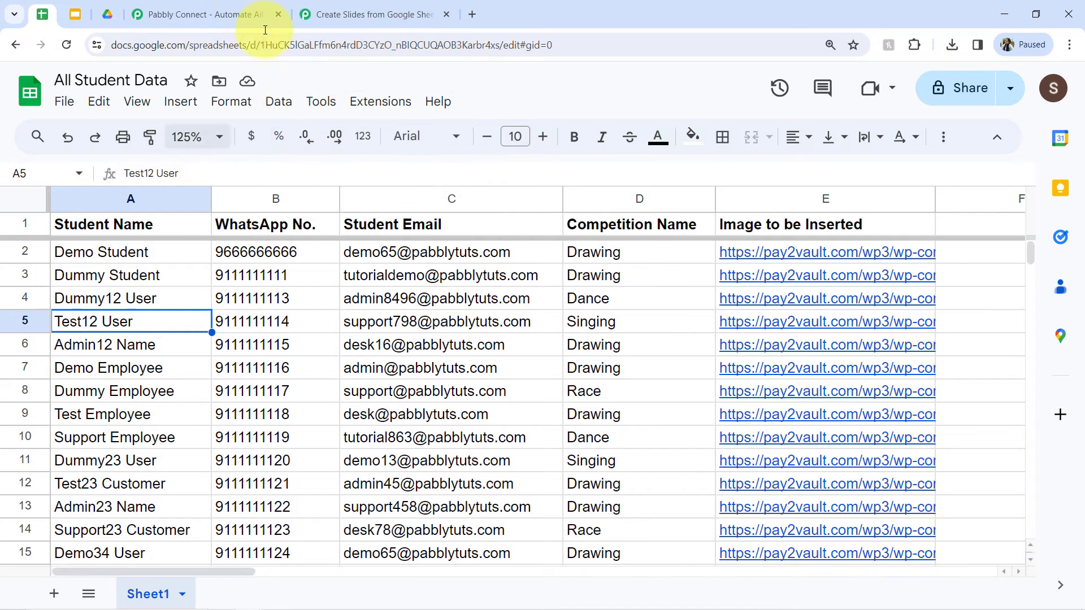
Step: Switch to the workflow, set the Google Slides action event to Create Presentation From Template, and open its account connection settings
{"action": "left_click", "coordinate": [364, 14]}
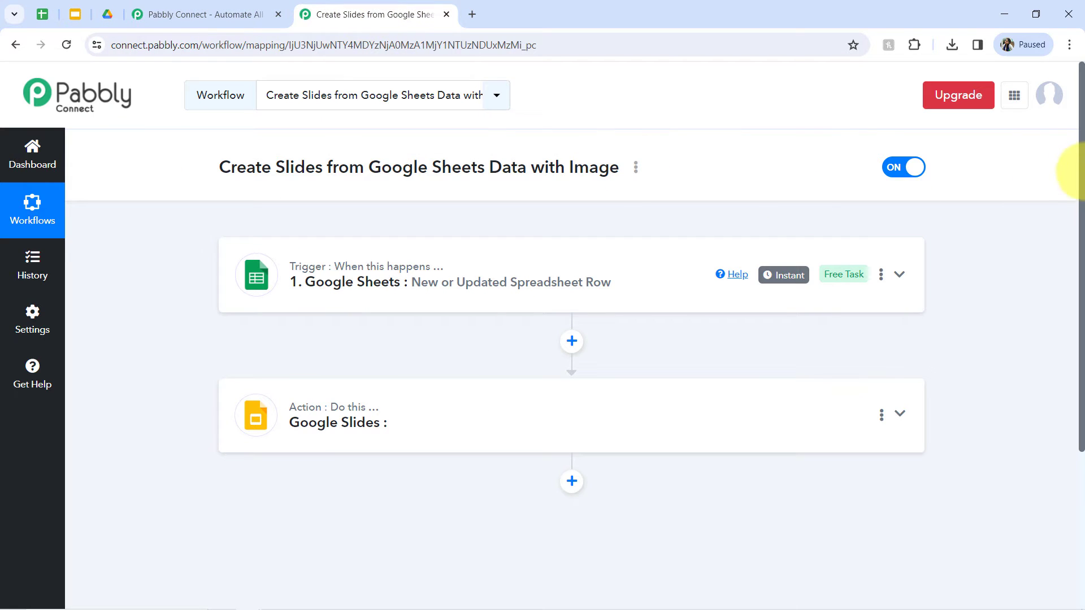
{"action": "scroll", "coordinate": [1079, 228], "scroll_direction": "down", "scroll_amount": 1}
{"action": "scroll", "coordinate": [1077, 238], "scroll_direction": "down", "scroll_amount": 3}
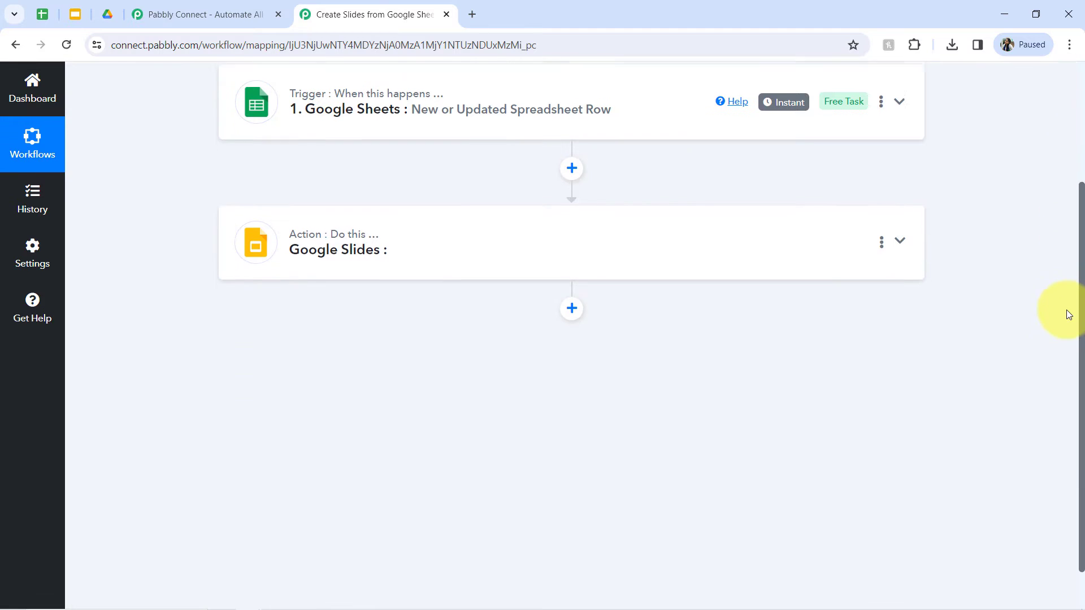
{"action": "left_click", "coordinate": [341, 233]}
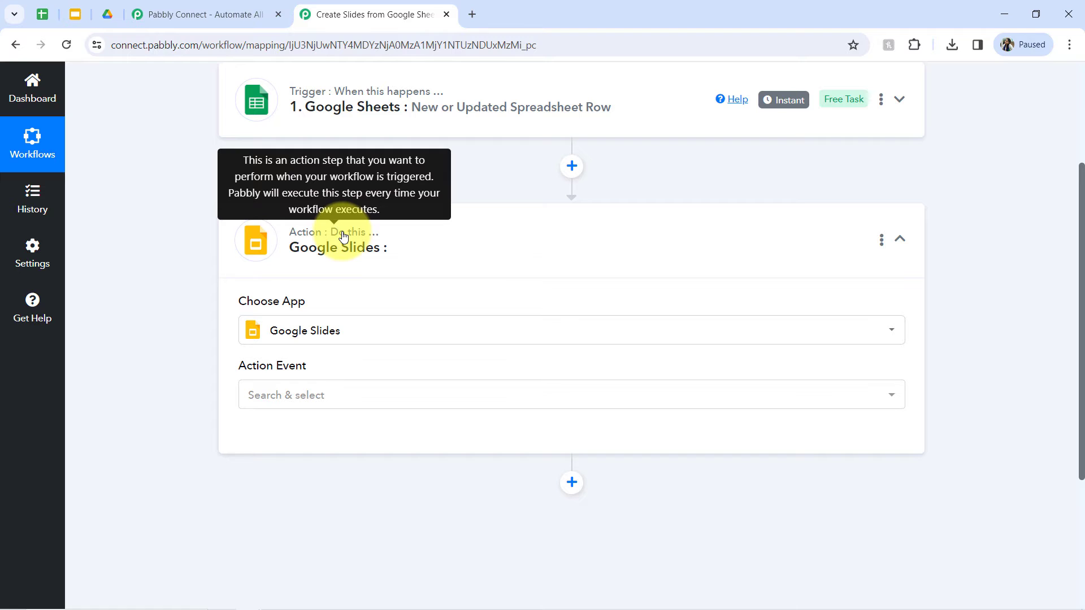
{"action": "left_click", "coordinate": [270, 399]}
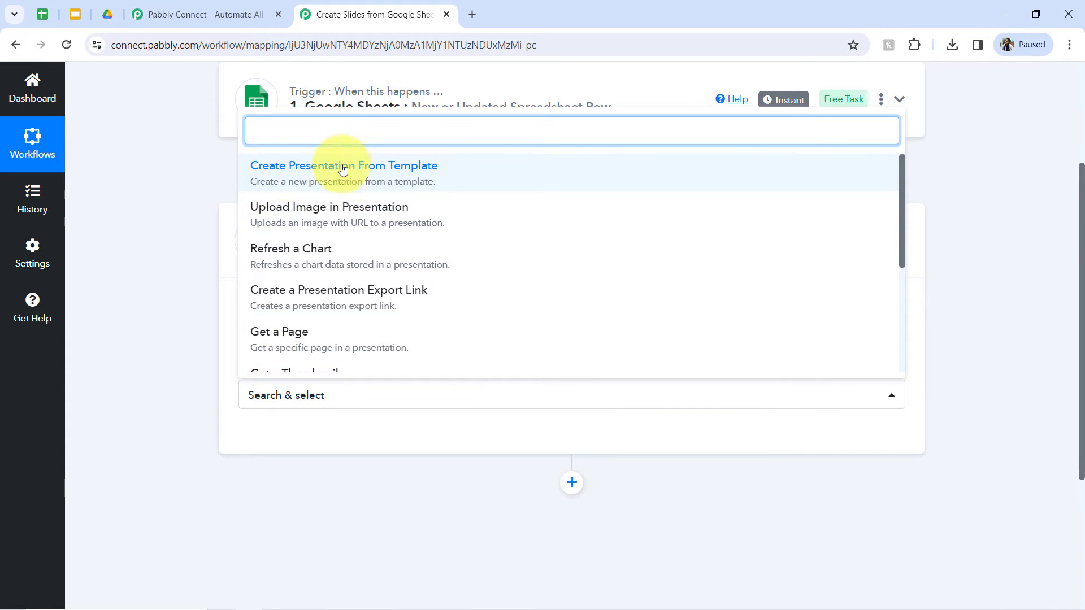
{"action": "left_click", "coordinate": [445, 177]}
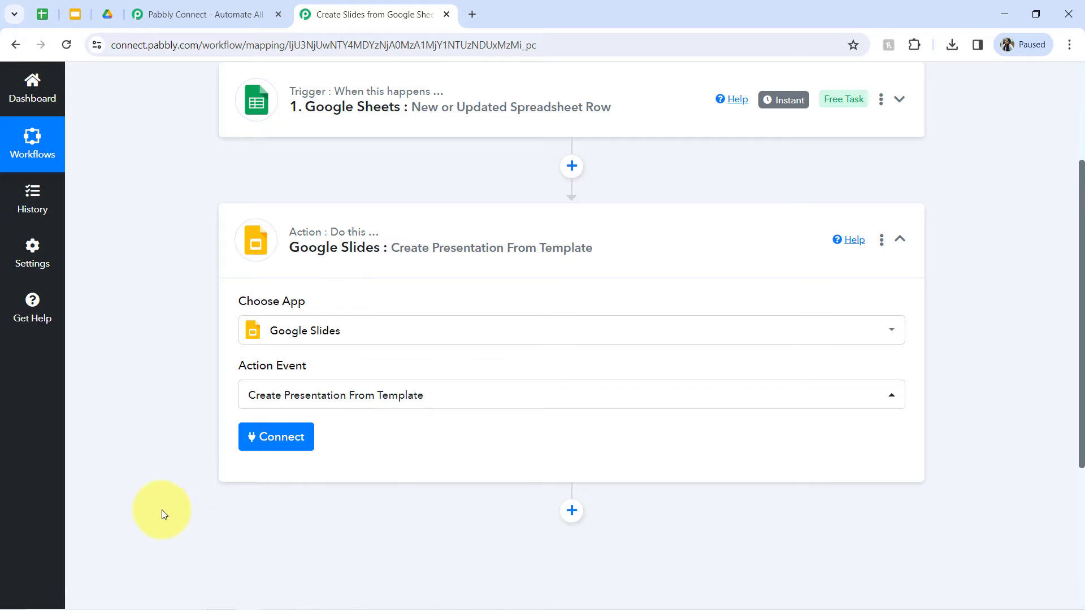
{"action": "left_click", "coordinate": [277, 448]}
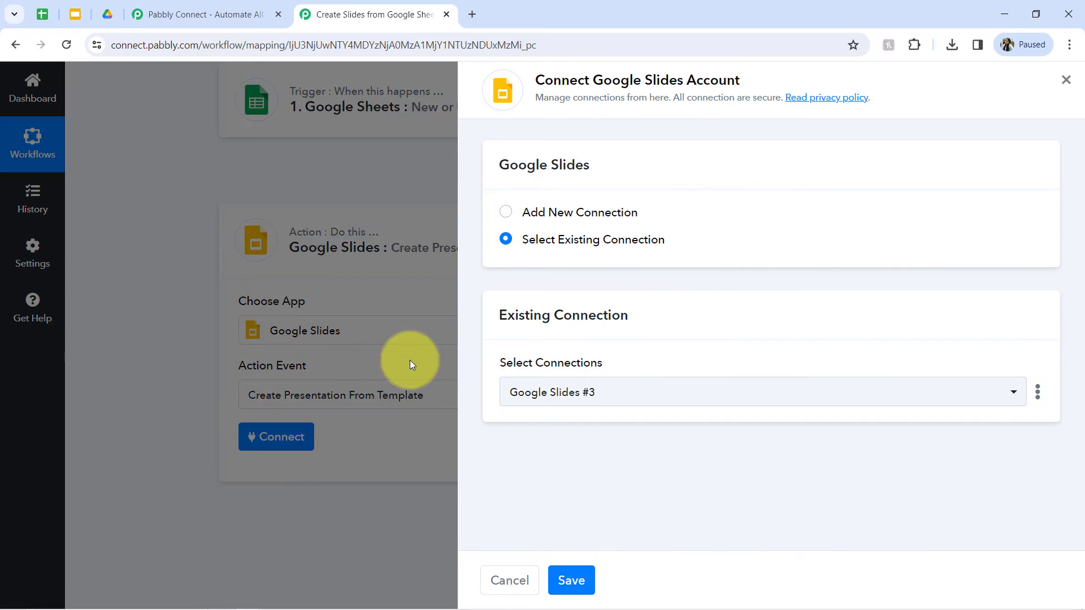
{"action": "left_click", "coordinate": [599, 214]}
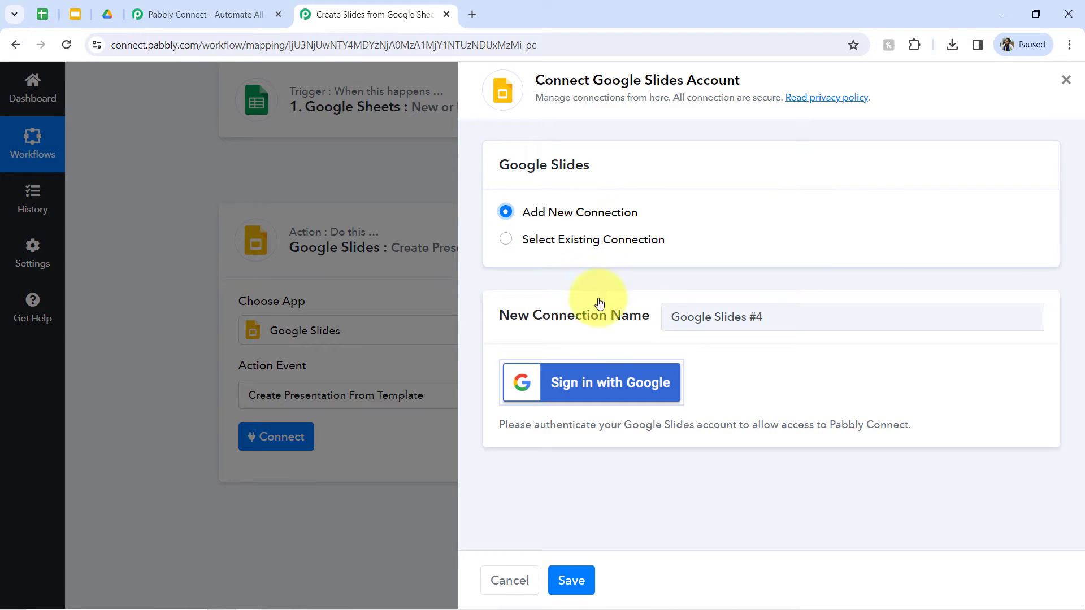
{"action": "left_click", "coordinate": [584, 389]}
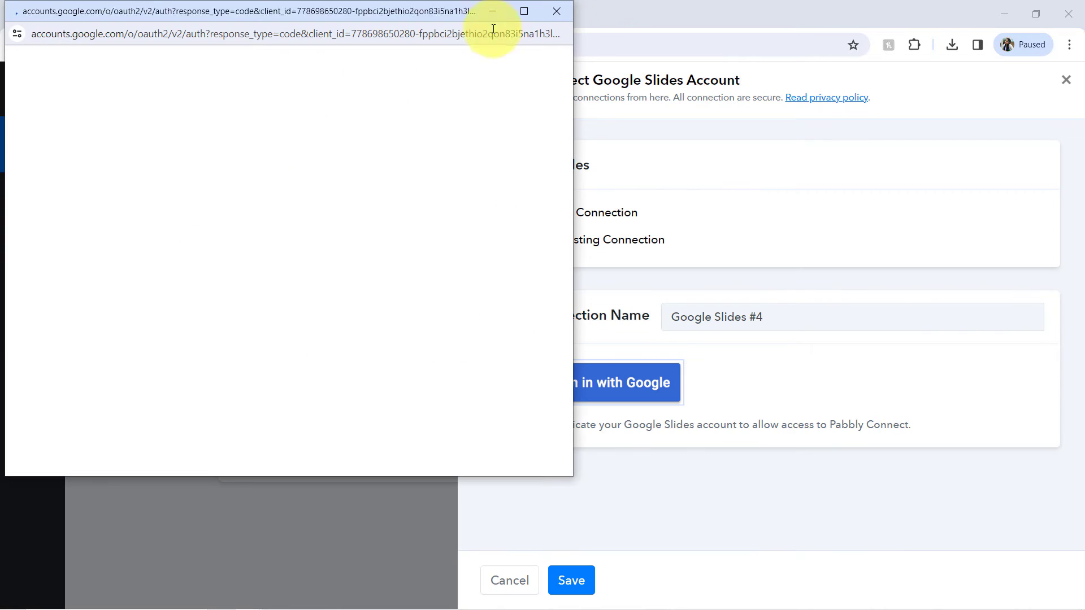
{"action": "left_click", "coordinate": [556, 10]}
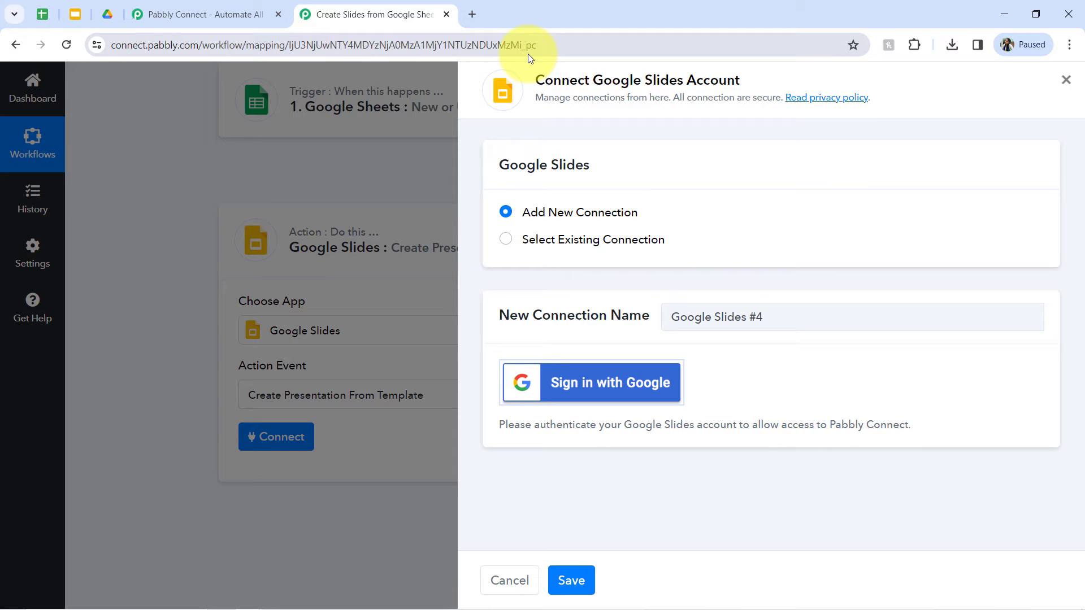
Step: Connect the Google Slides action with the existing connection Google Slides #3 and save it
{"action": "left_click", "coordinate": [559, 248]}
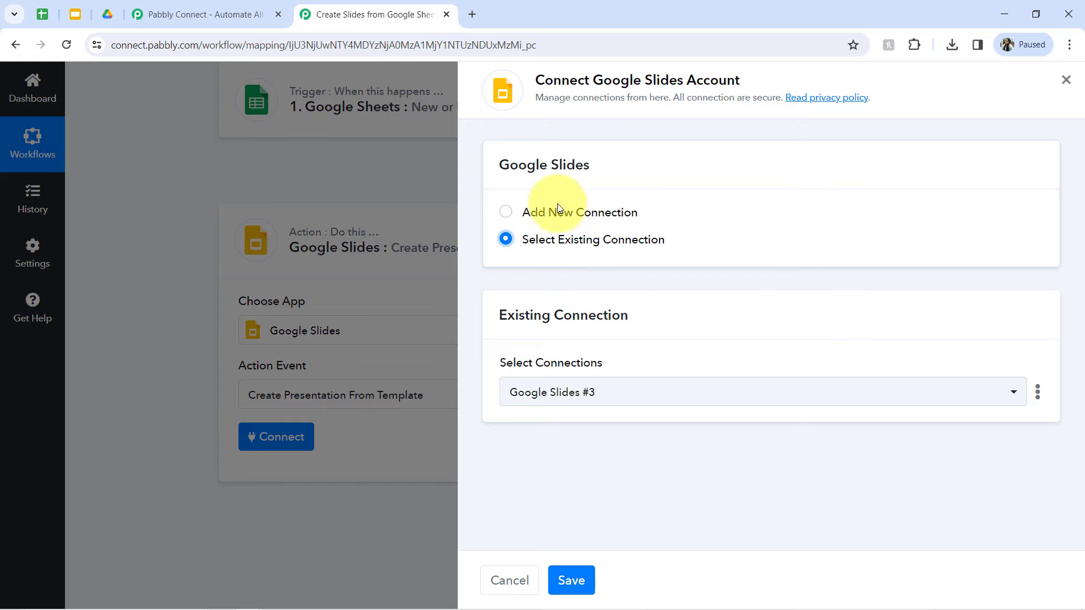
{"action": "left_click", "coordinate": [571, 585]}
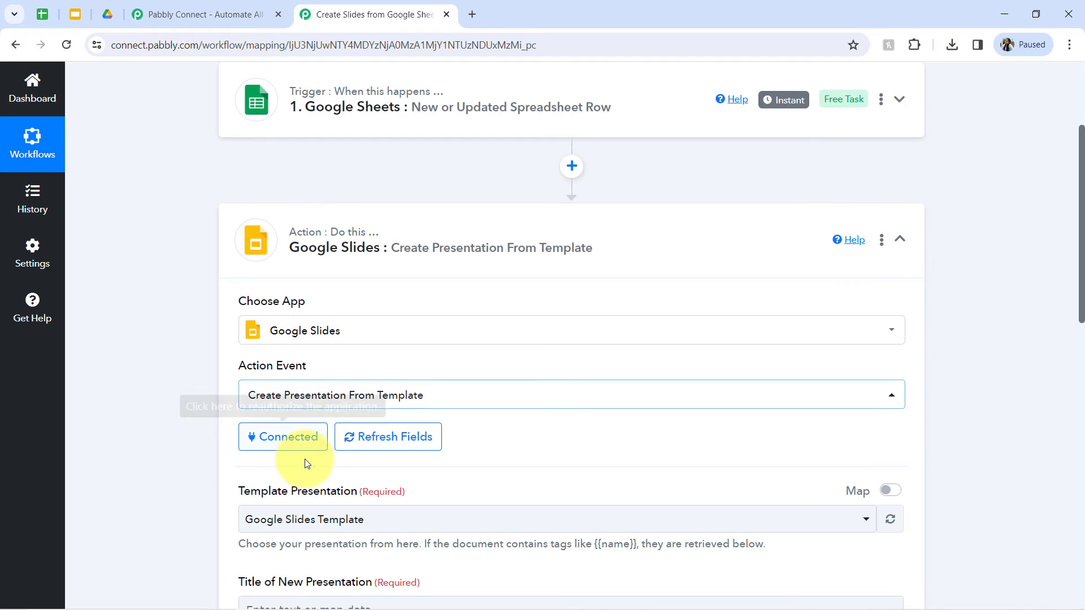
Step: Check the certificate file in Google Slides and select Google Slides Template as the action's template presentation
{"action": "scroll", "coordinate": [1074, 288], "scroll_direction": "down", "scroll_amount": 5}
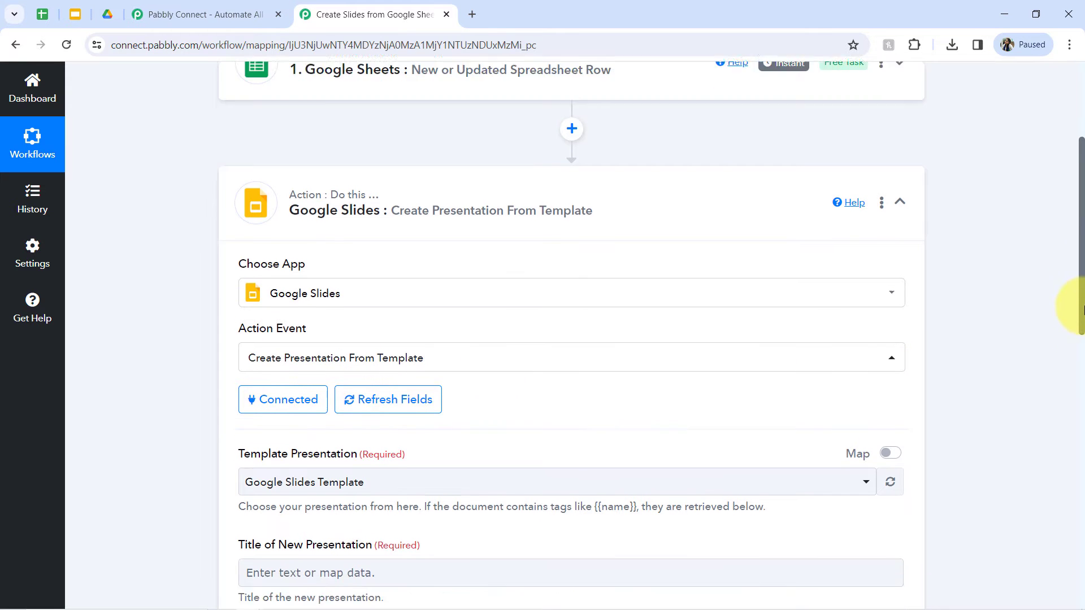
{"action": "left_click", "coordinate": [315, 230]}
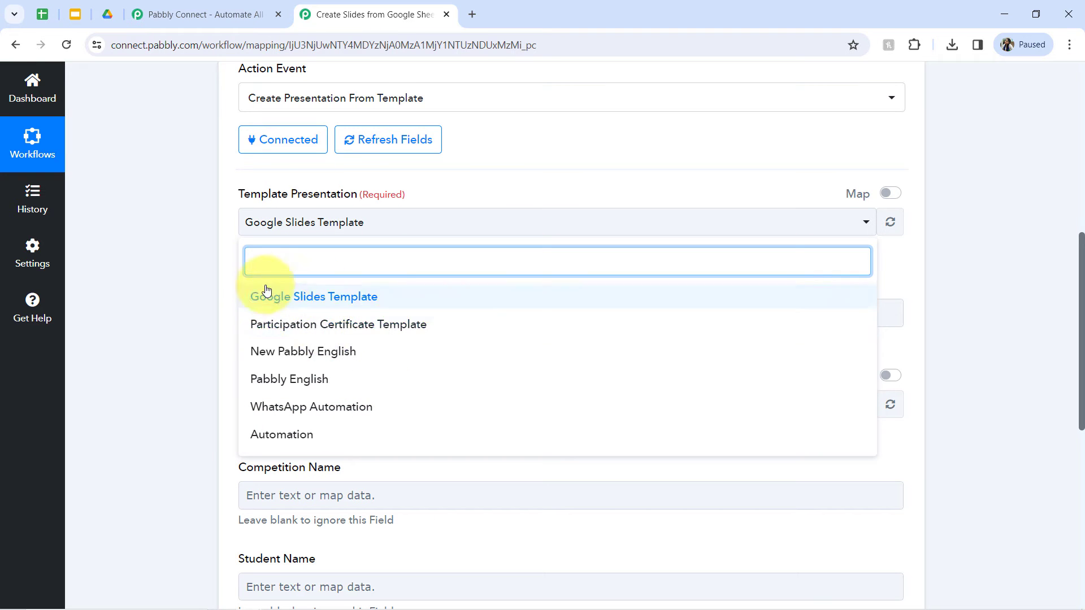
{"action": "left_click", "coordinate": [188, 246]}
{"action": "left_click", "coordinate": [80, 14]}
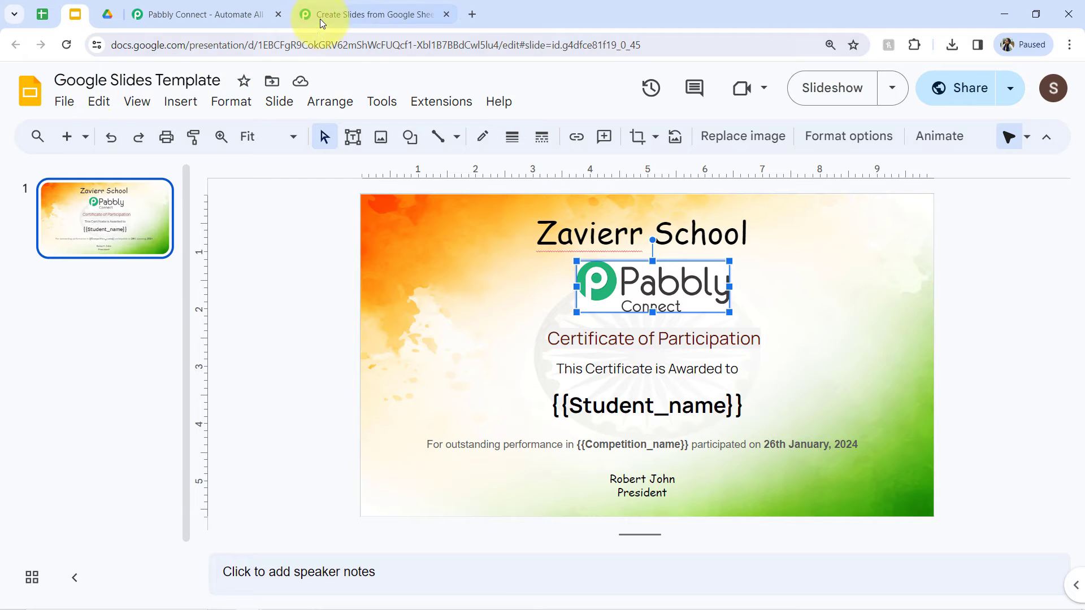
{"action": "left_click", "coordinate": [339, 14]}
{"action": "left_click", "coordinate": [286, 225]}
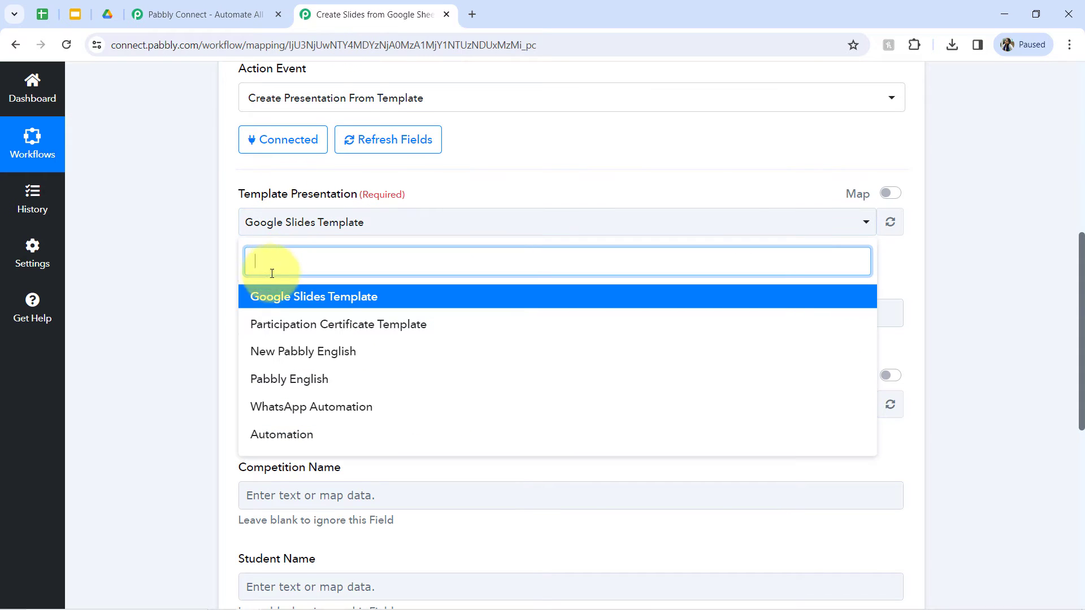
{"action": "left_click", "coordinate": [265, 295]}
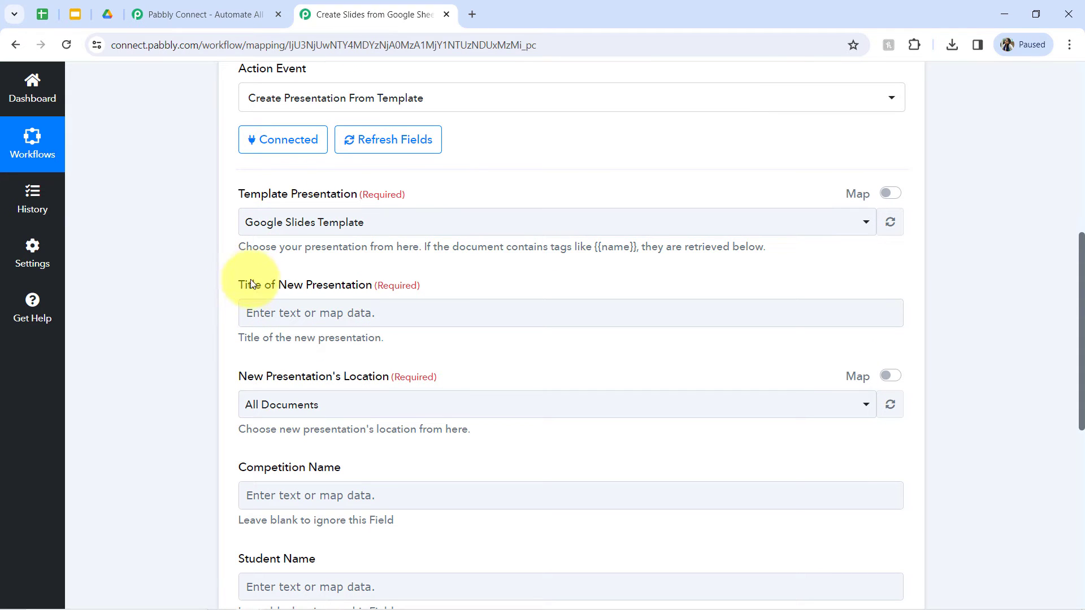
Step: Compare the Student_name and Competition_name placeholders in the Google Slides template with the matching fields of the workflow's Google Slides action
{"action": "left_click", "coordinate": [75, 14]}
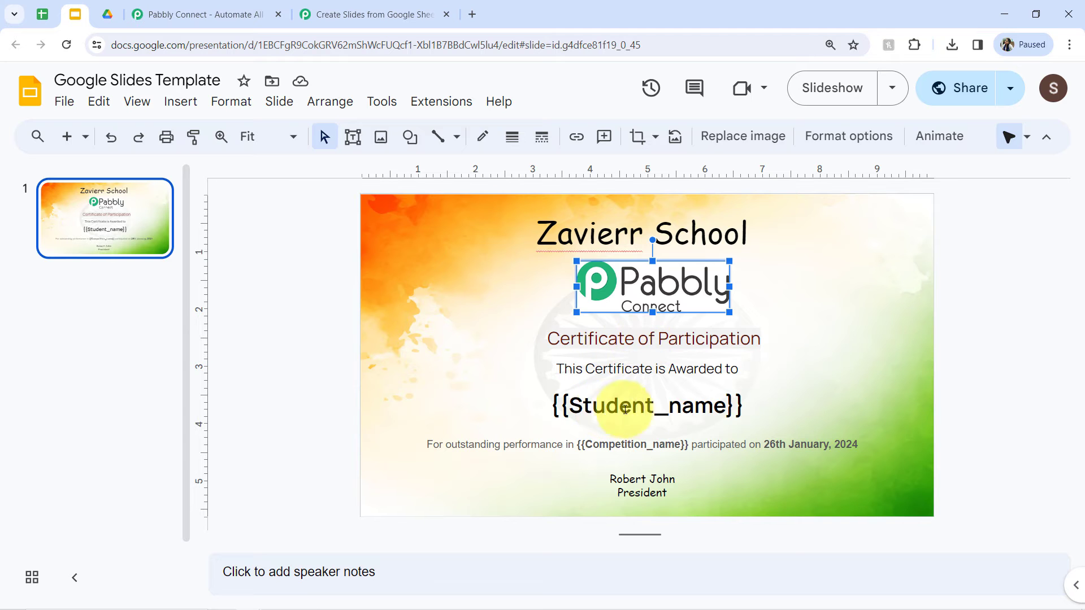
{"action": "left_click_drag", "start_coordinate": [605, 408], "coordinate": [713, 407]}
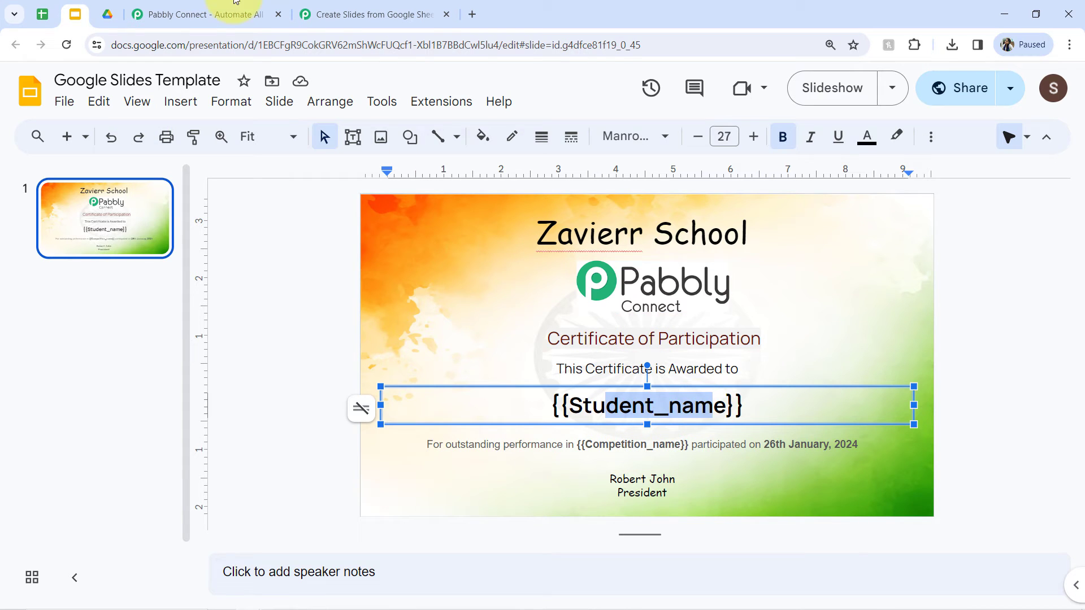
{"action": "left_click", "coordinate": [340, 14]}
{"action": "left_click_drag", "start_coordinate": [1082, 280], "coordinate": [1082, 328]}
{"action": "left_click_drag", "start_coordinate": [246, 418], "coordinate": [235, 446]}
{"action": "left_click_drag", "start_coordinate": [247, 329], "coordinate": [304, 332]}
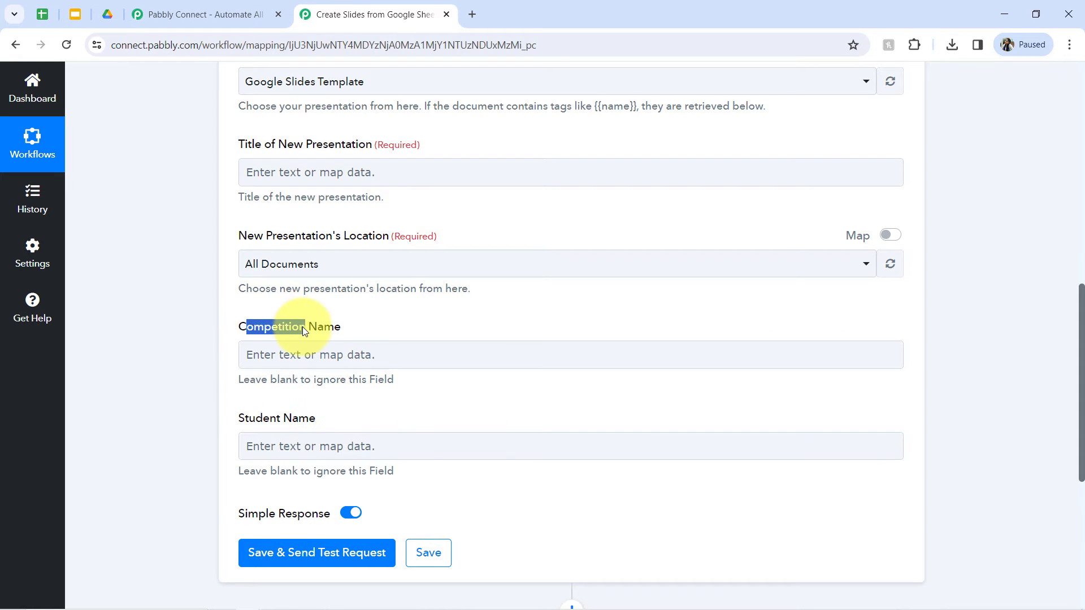
{"action": "left_click_drag", "start_coordinate": [1081, 314], "coordinate": [1082, 284]}
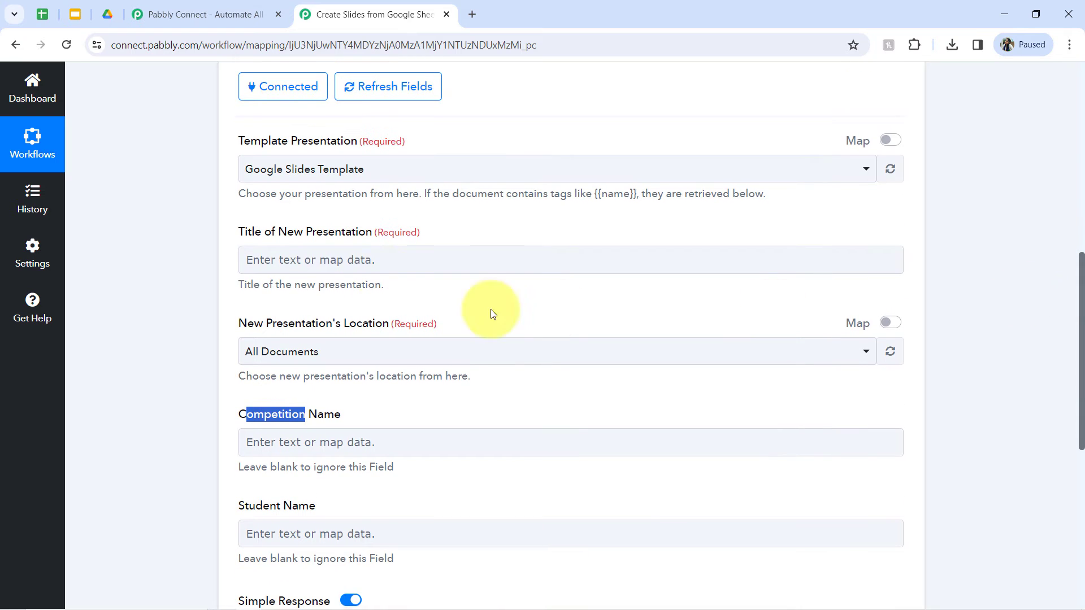
{"action": "left_click_drag", "start_coordinate": [261, 236], "coordinate": [350, 240]}
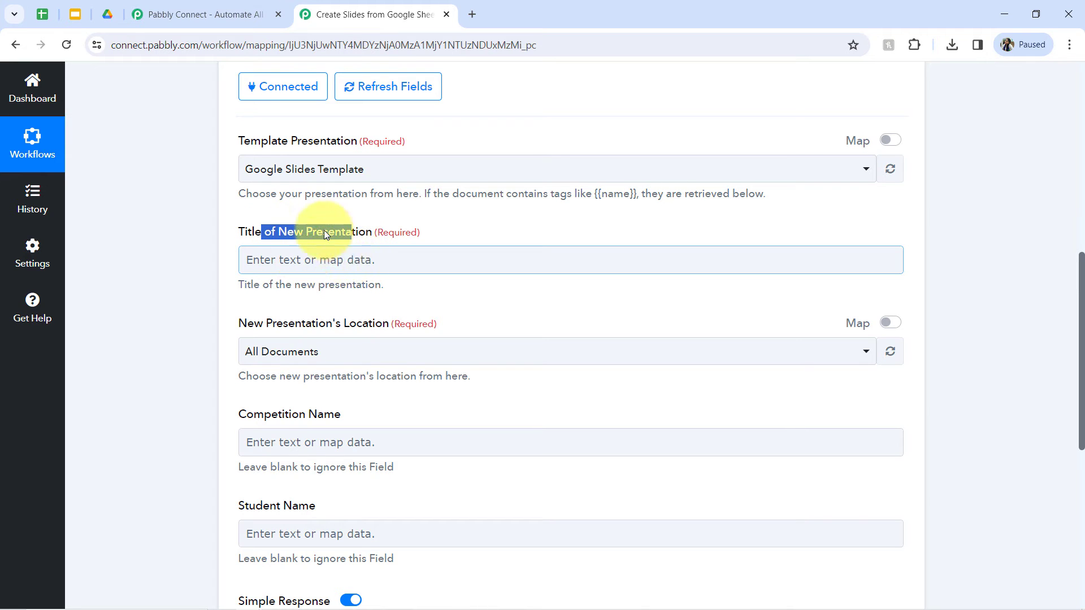
{"action": "left_click", "coordinate": [277, 263]}
{"action": "type", "text": "zdfbfgbdbn"}
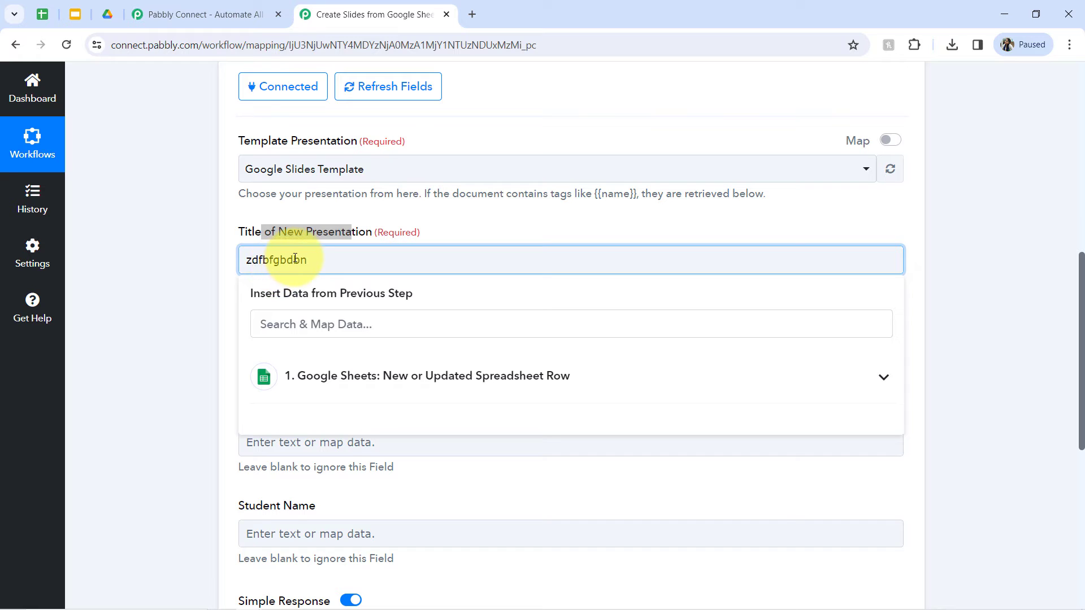
{"action": "left_click_drag", "start_coordinate": [314, 258], "coordinate": [226, 256]}
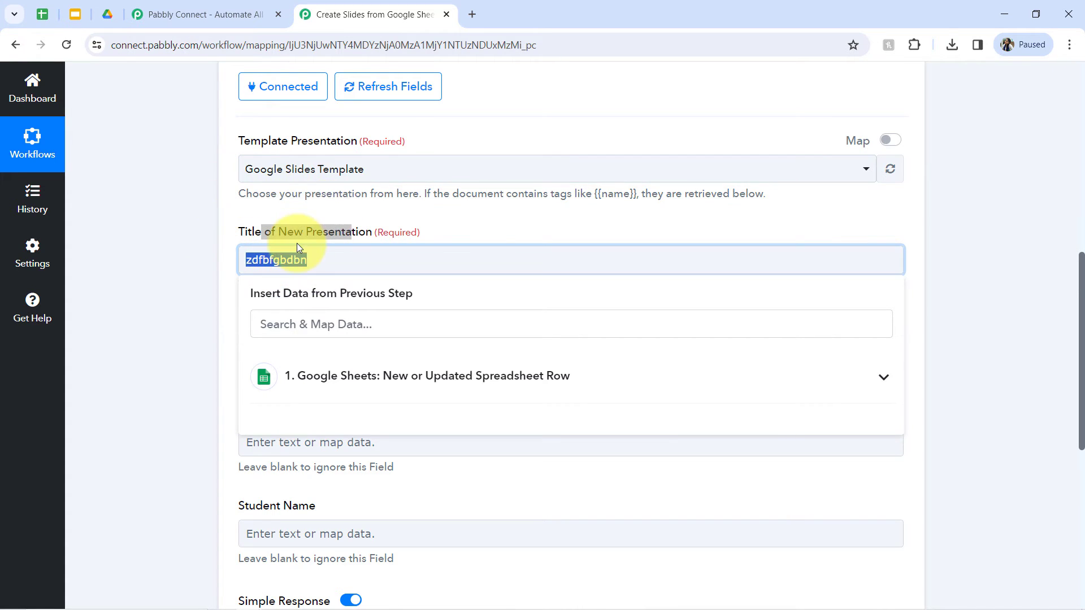
{"action": "key", "text": "BackSpace"}
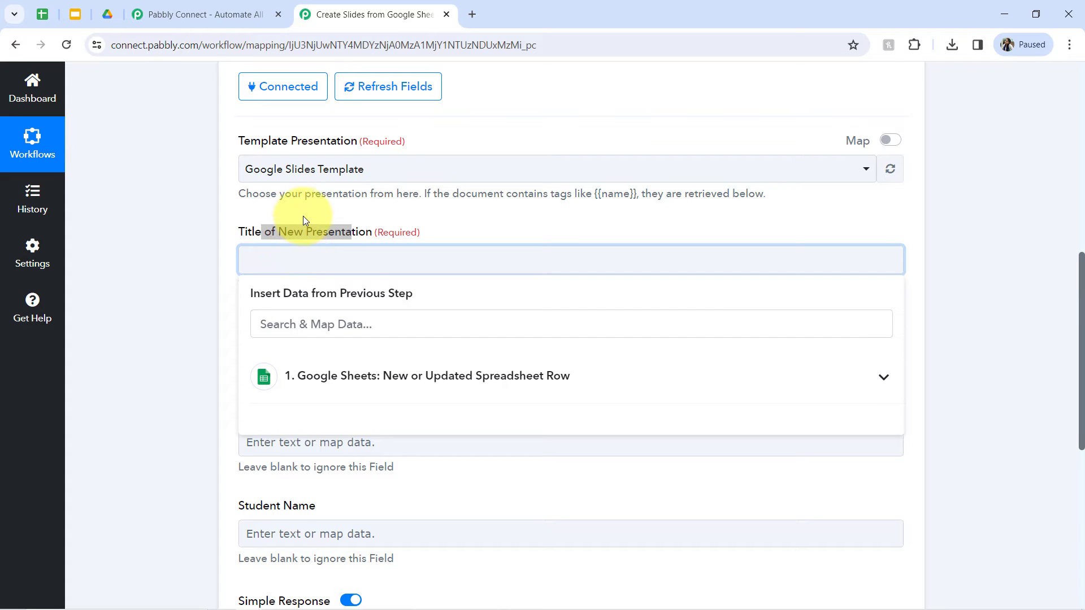
{"action": "left_click", "coordinate": [303, 216]}
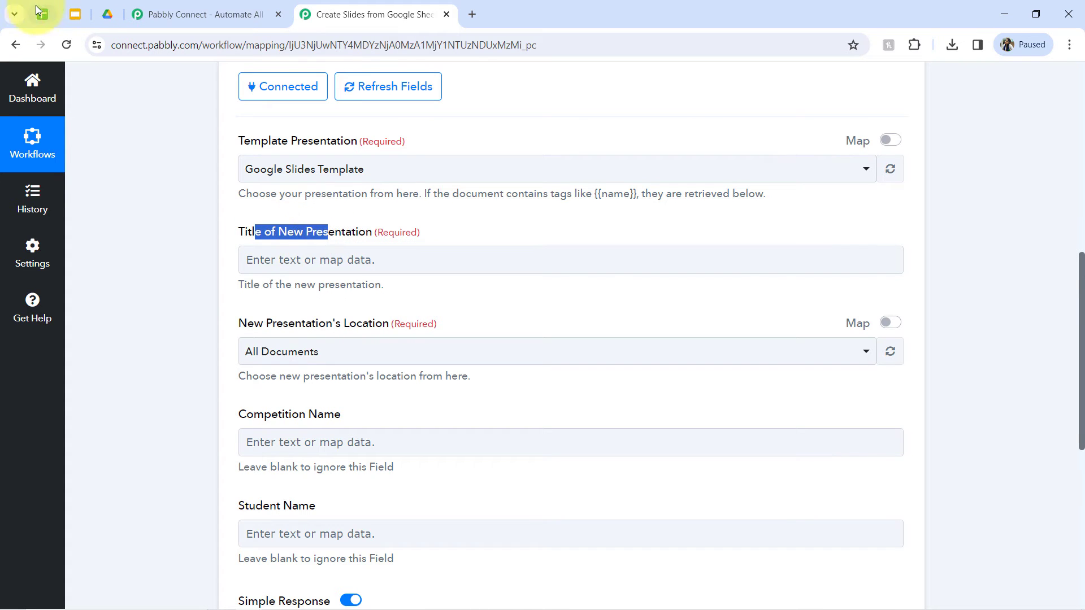
Step: Check the Student Name column in the All Student Data spreadsheet and return to the workflow
{"action": "left_click", "coordinate": [39, 9]}
{"action": "left_click", "coordinate": [134, 199]}
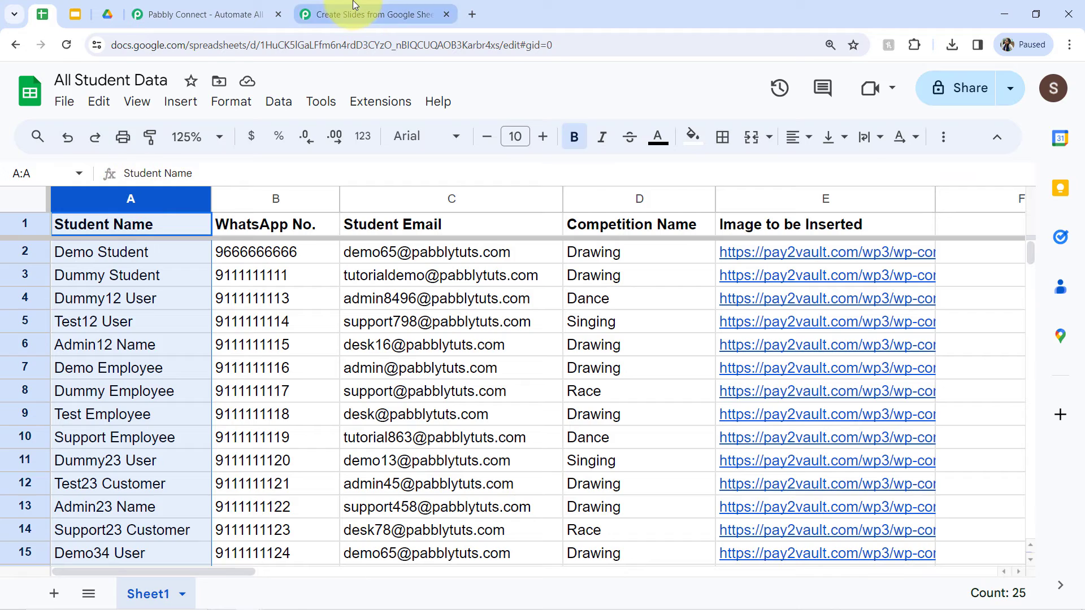
{"action": "left_click", "coordinate": [362, 14]}
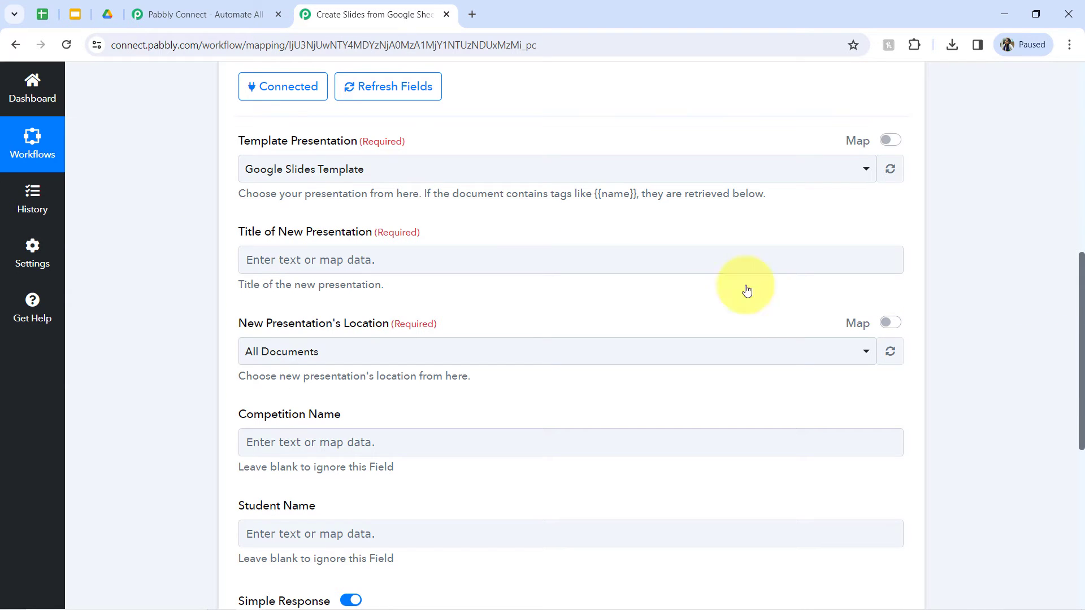
{"action": "left_click", "coordinate": [43, 14]}
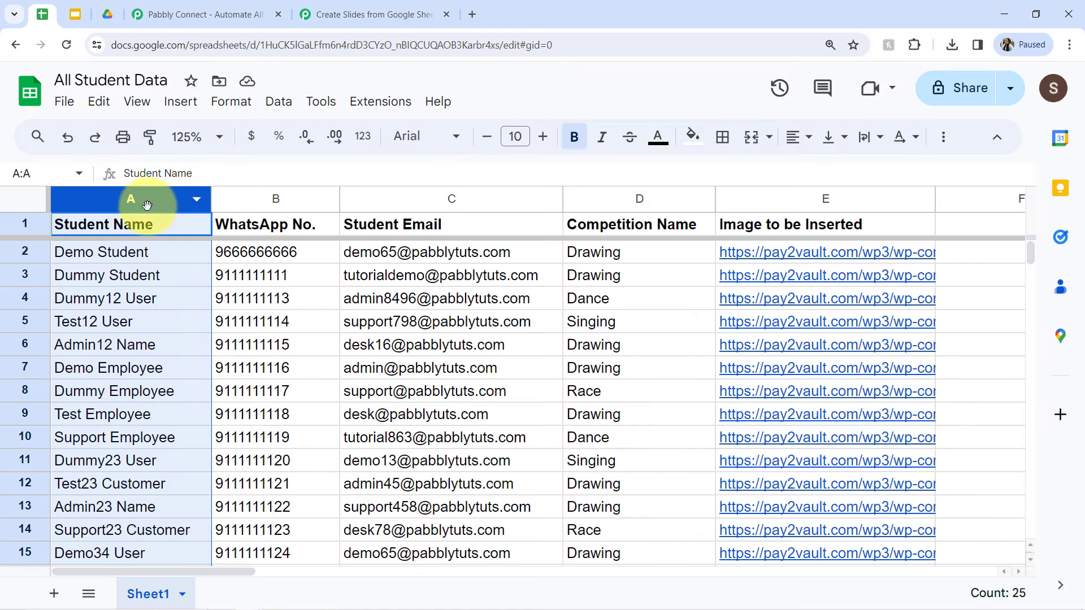
{"action": "left_click", "coordinate": [339, 15]}
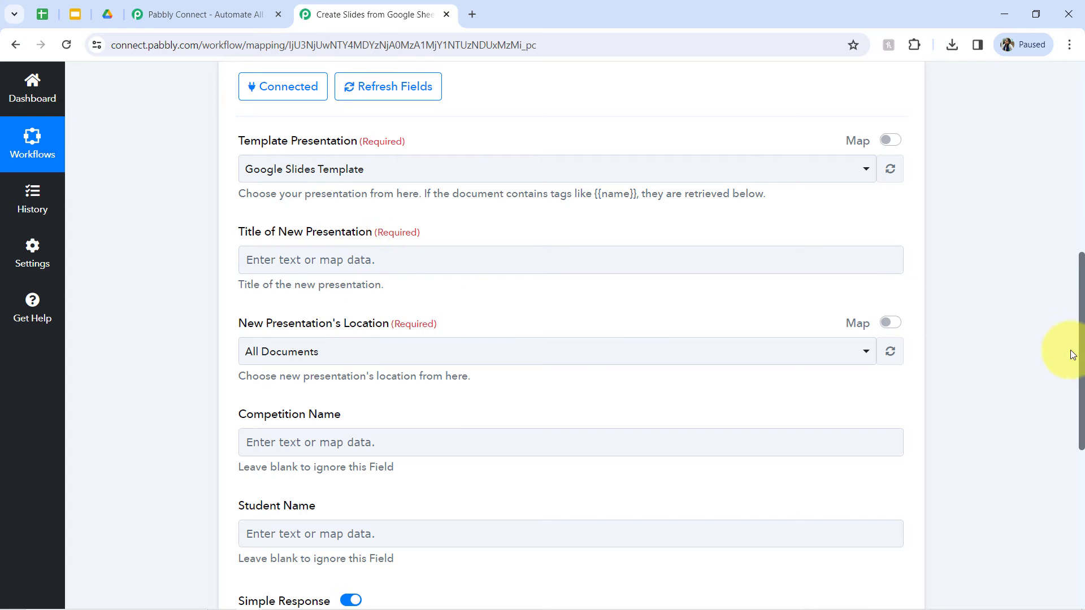
Step: Review the response data received by the Google Sheets trigger step
{"action": "scroll", "coordinate": [1068, 293], "scroll_direction": "up", "scroll_amount": 7}
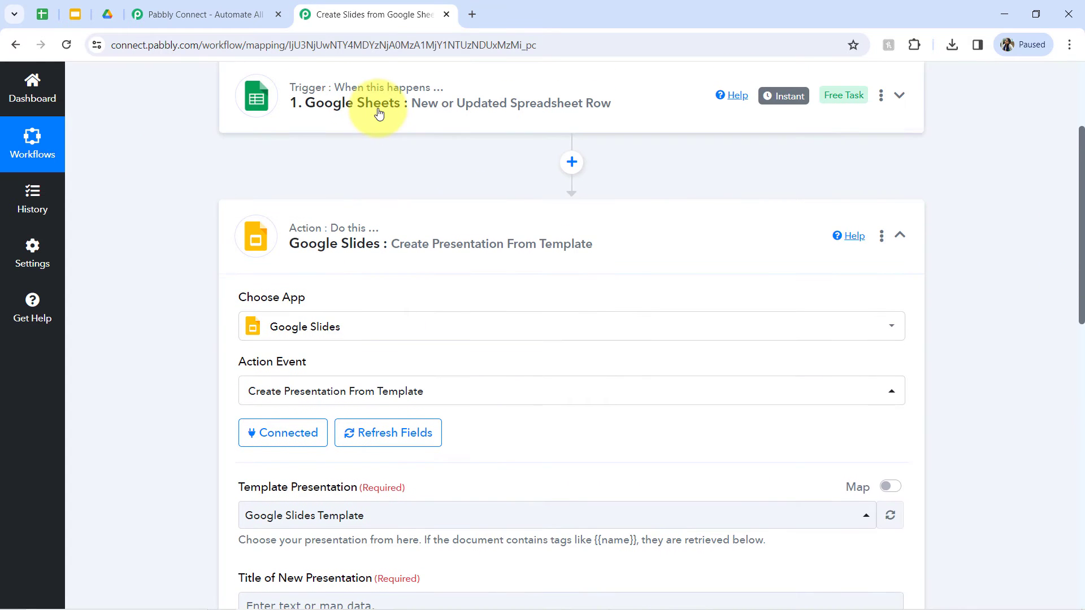
{"action": "left_click", "coordinate": [375, 110]}
{"action": "scroll", "coordinate": [603, 262], "scroll_direction": "up", "scroll_amount": 3}
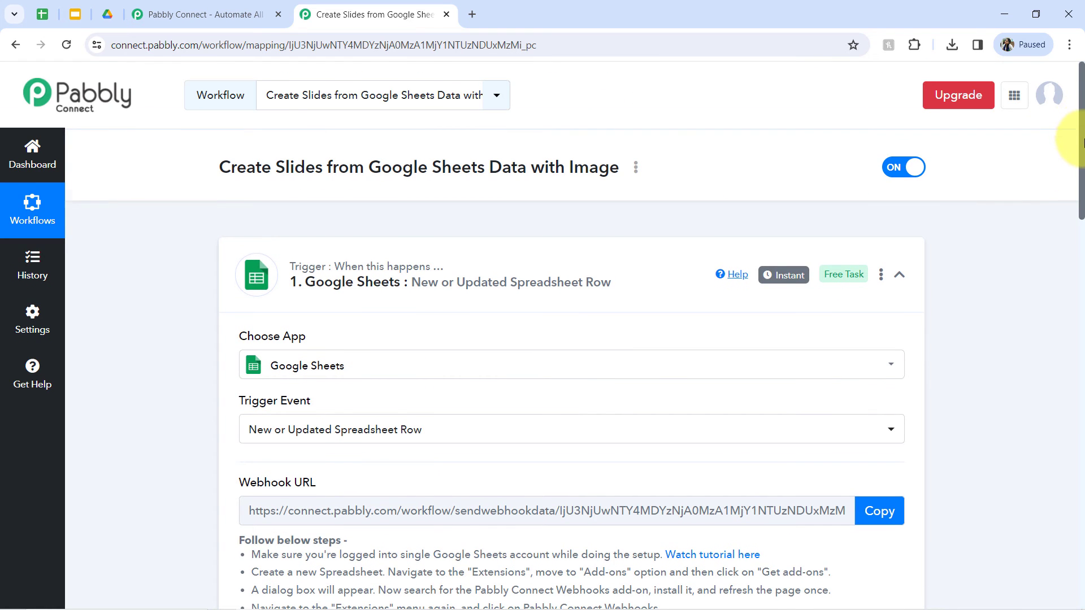
{"action": "left_click_drag", "start_coordinate": [1082, 143], "coordinate": [1059, 368]}
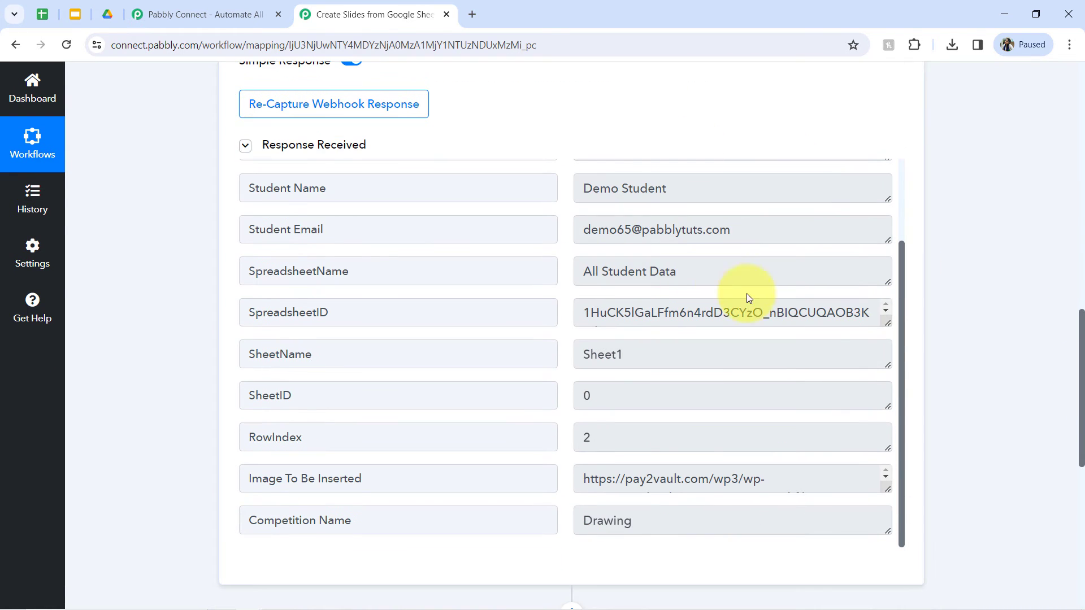
{"action": "left_click_drag", "start_coordinate": [901, 283], "coordinate": [902, 188]}
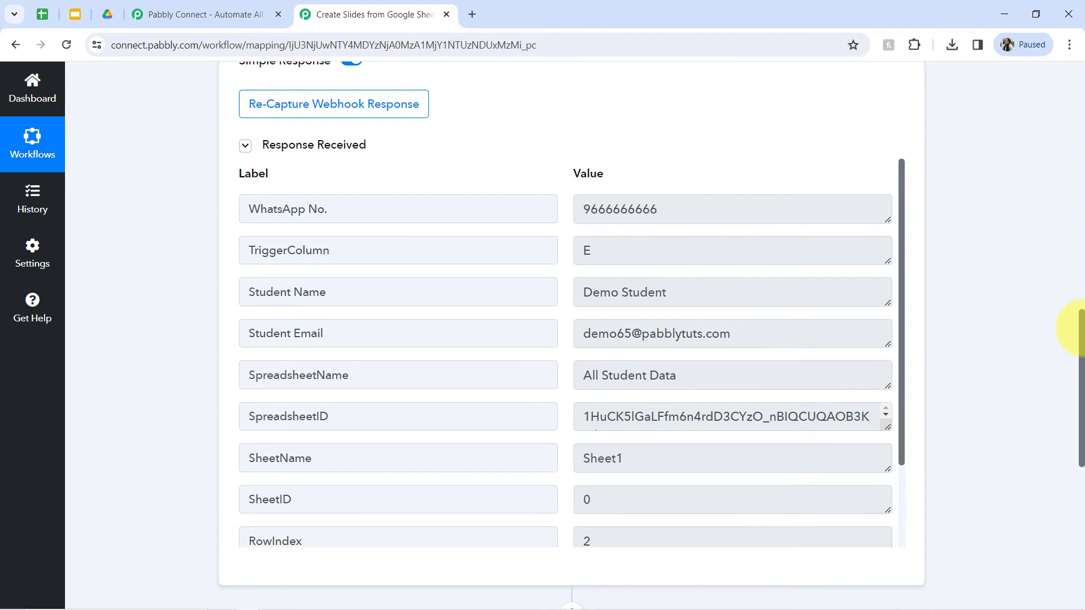
{"action": "left_click_drag", "start_coordinate": [1082, 333], "coordinate": [1076, 485]}
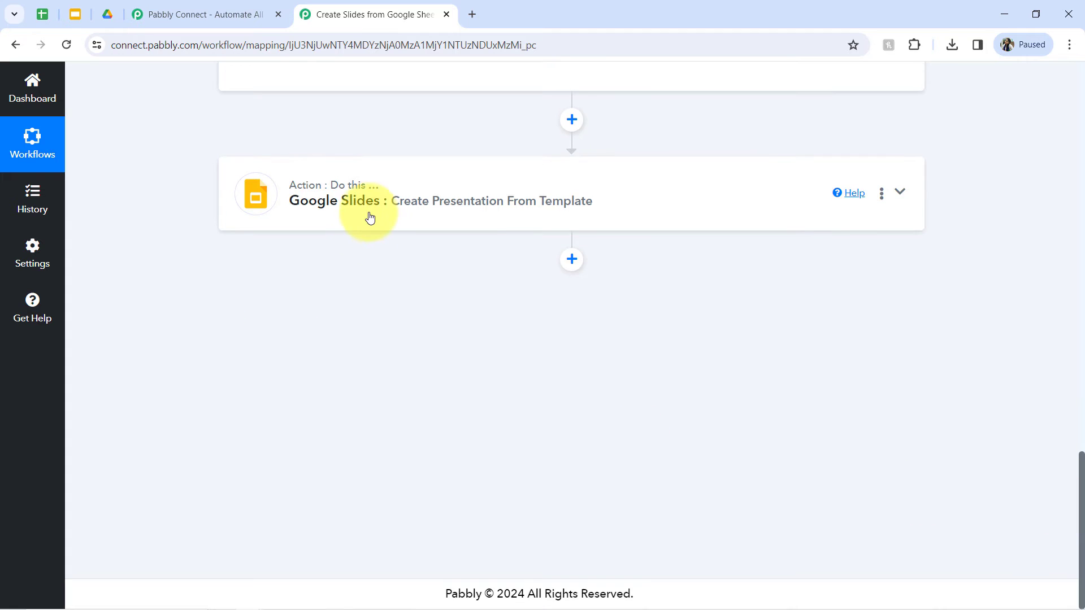
Step: Reopen the Google Slides action and set the new presentation's title to the mapped Student Name followed by "- Certificate"
{"action": "left_click", "coordinate": [368, 215]}
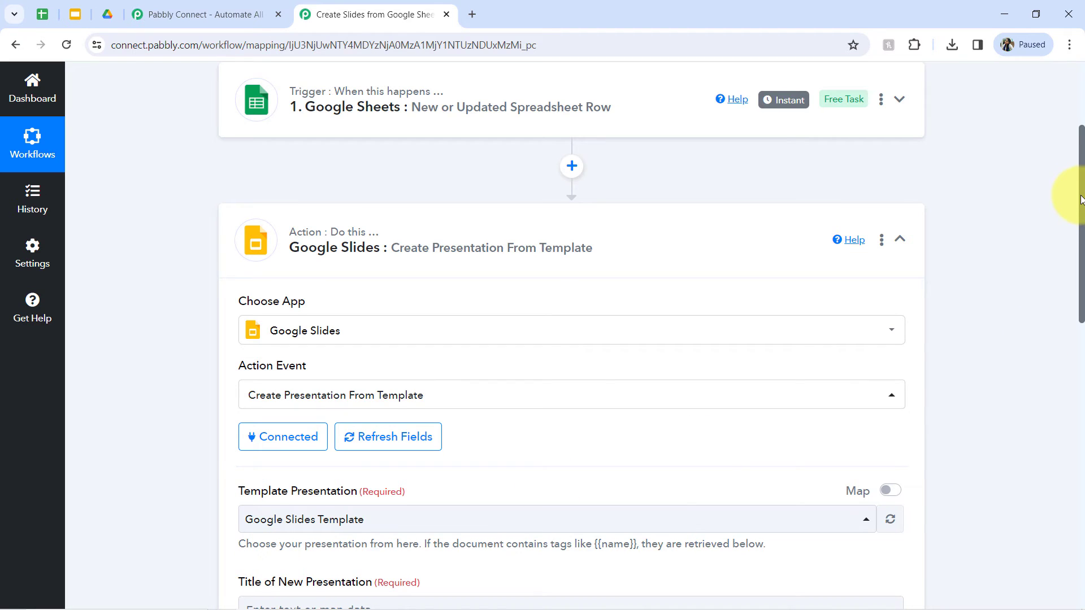
{"action": "left_click_drag", "start_coordinate": [1081, 199], "coordinate": [1065, 334]}
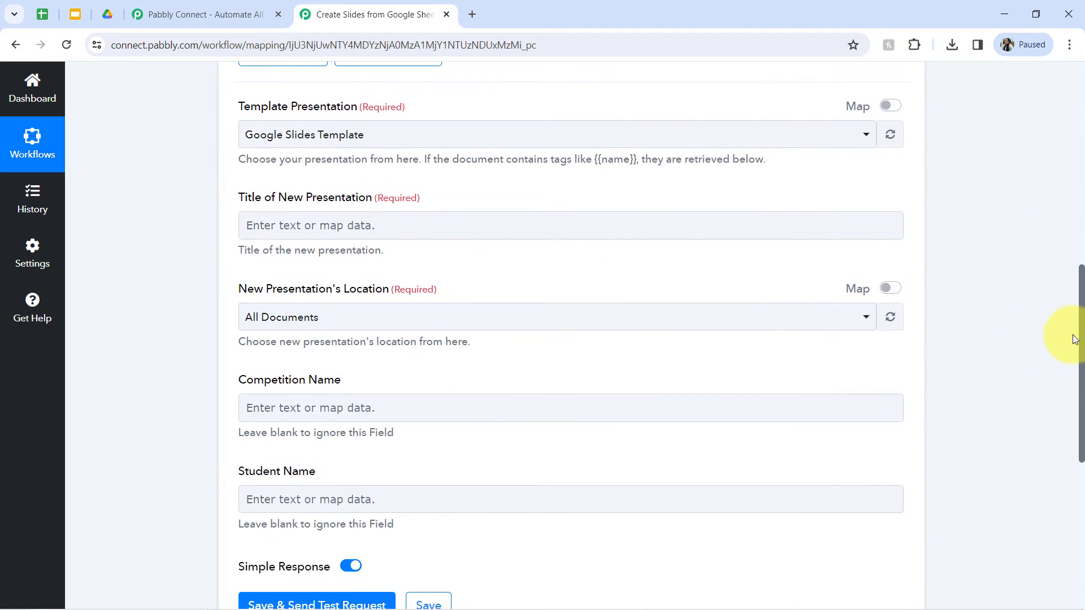
{"action": "left_click", "coordinate": [339, 236]}
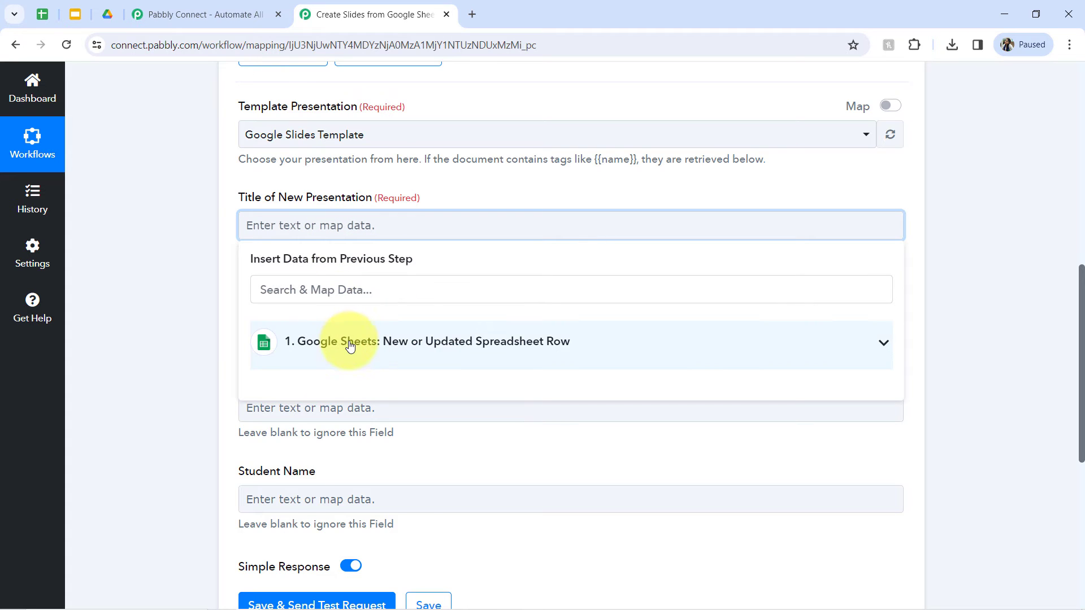
{"action": "left_click", "coordinate": [351, 342]}
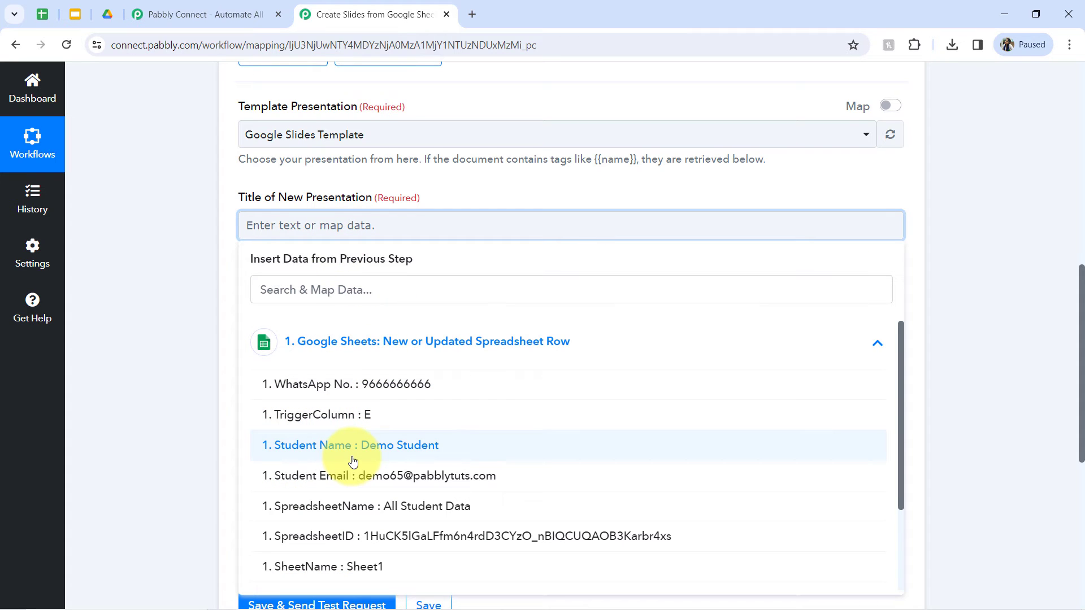
{"action": "left_click", "coordinate": [402, 451]}
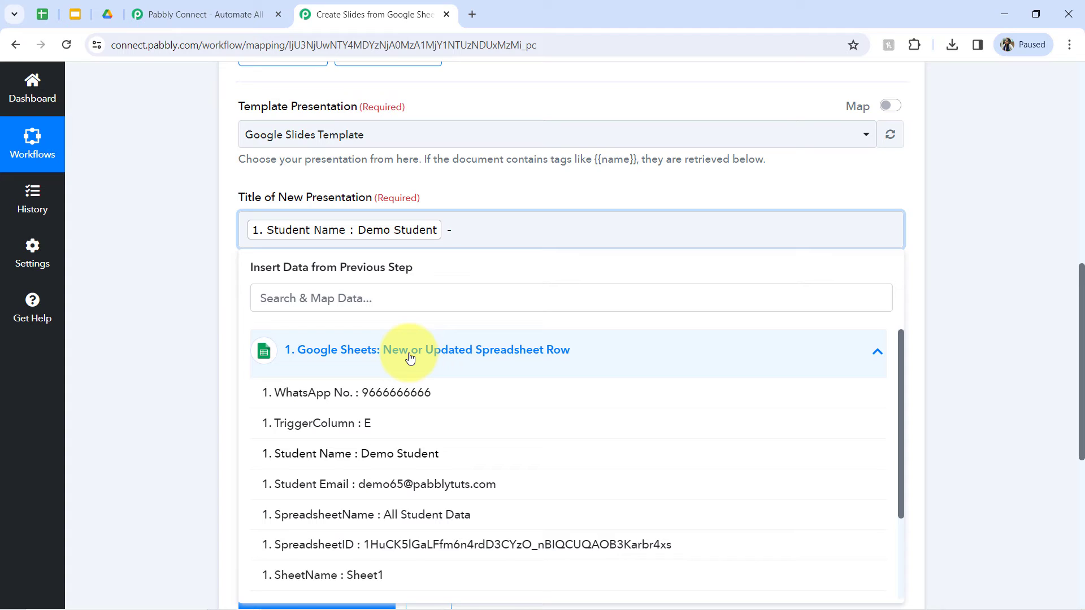
{"action": "type", "text": "- C"}
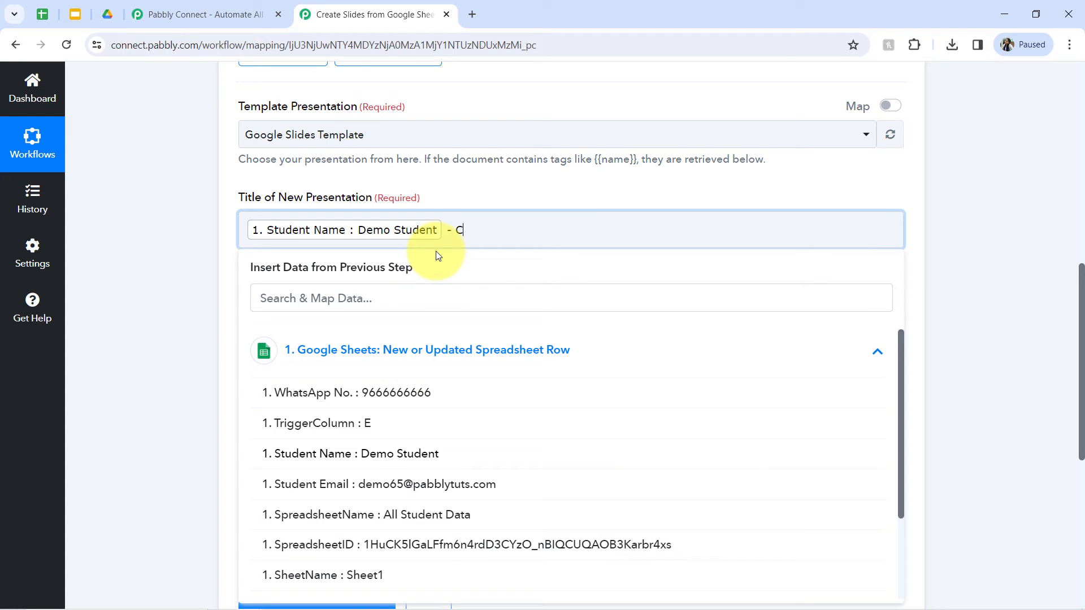
{"action": "type", "text": "ertificate"}
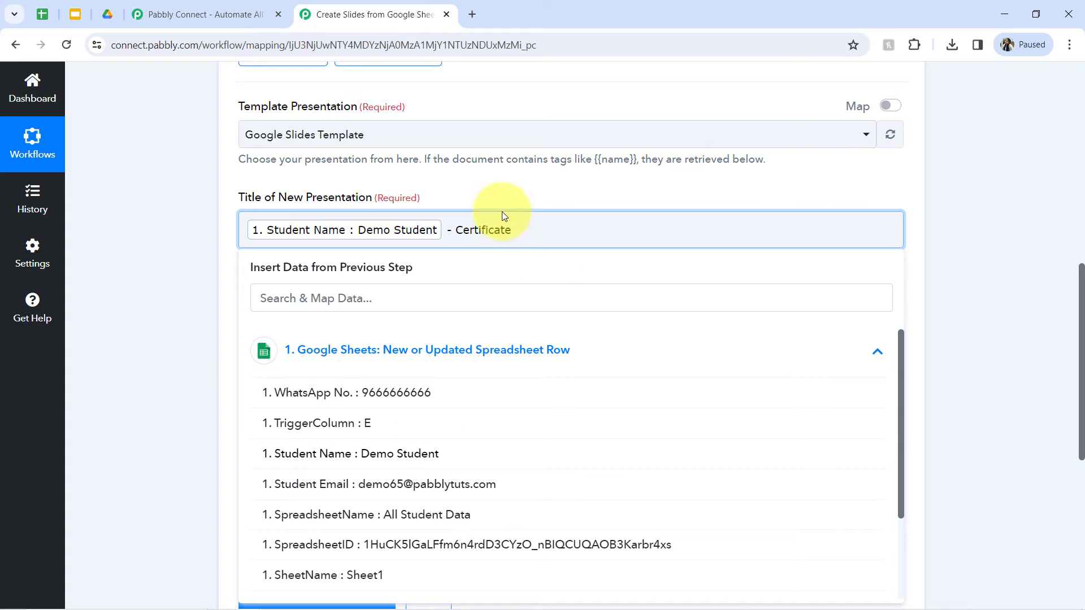
{"action": "left_click", "coordinate": [476, 231]}
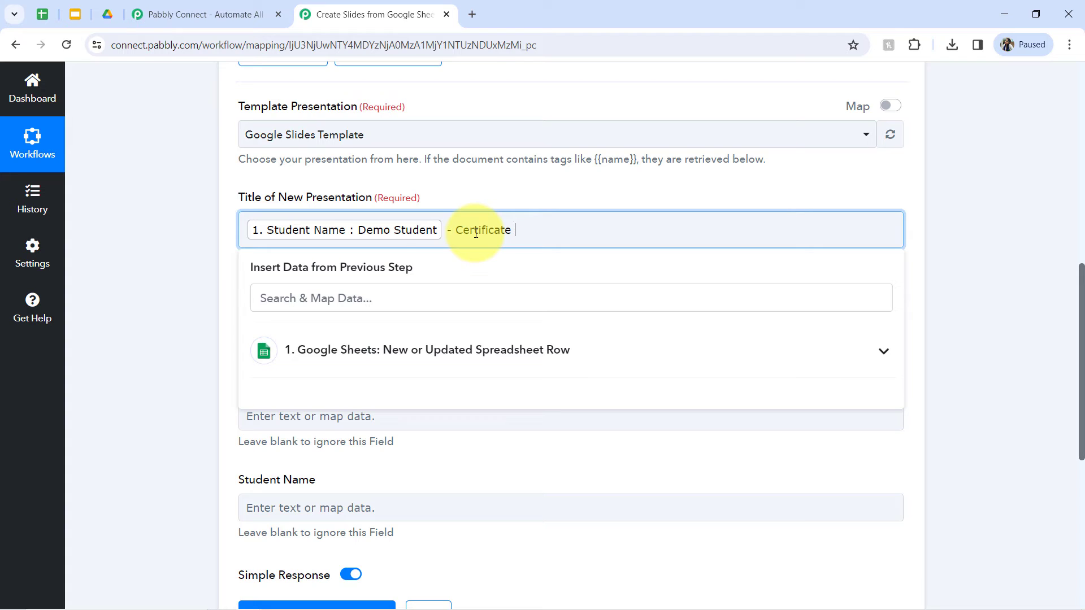
{"action": "key", "text": "BackSpace"}
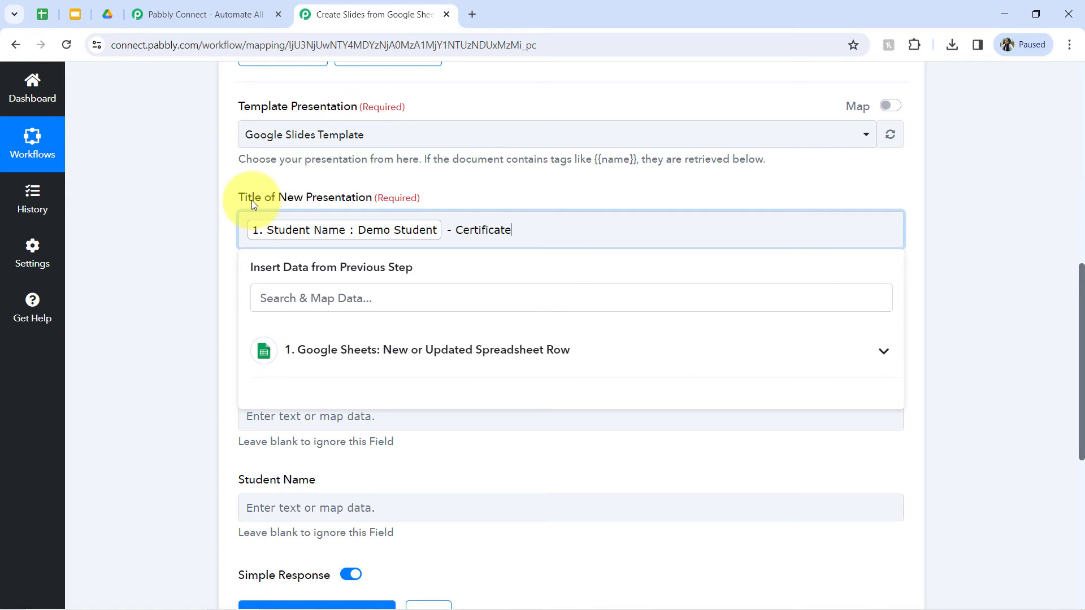
{"action": "left_click_drag", "start_coordinate": [252, 200], "coordinate": [335, 201]}
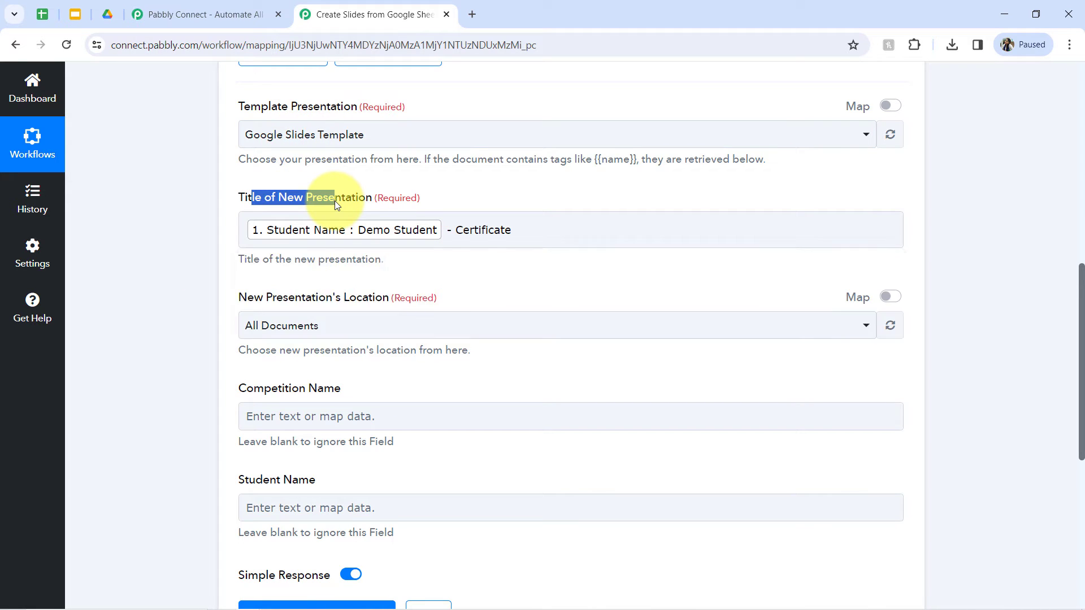
{"action": "left_click", "coordinate": [145, 298]}
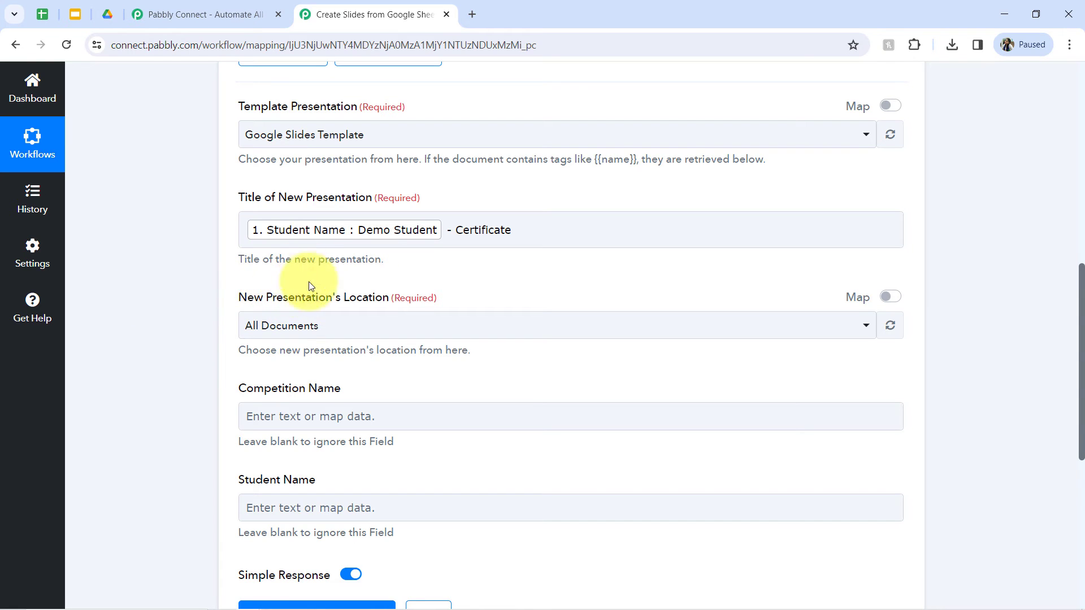
Step: Check the certificates folder in Google Drive and set the new presentation's location to All Certificates of Students - Jan, 2024
{"action": "left_click_drag", "start_coordinate": [254, 300], "coordinate": [395, 301]}
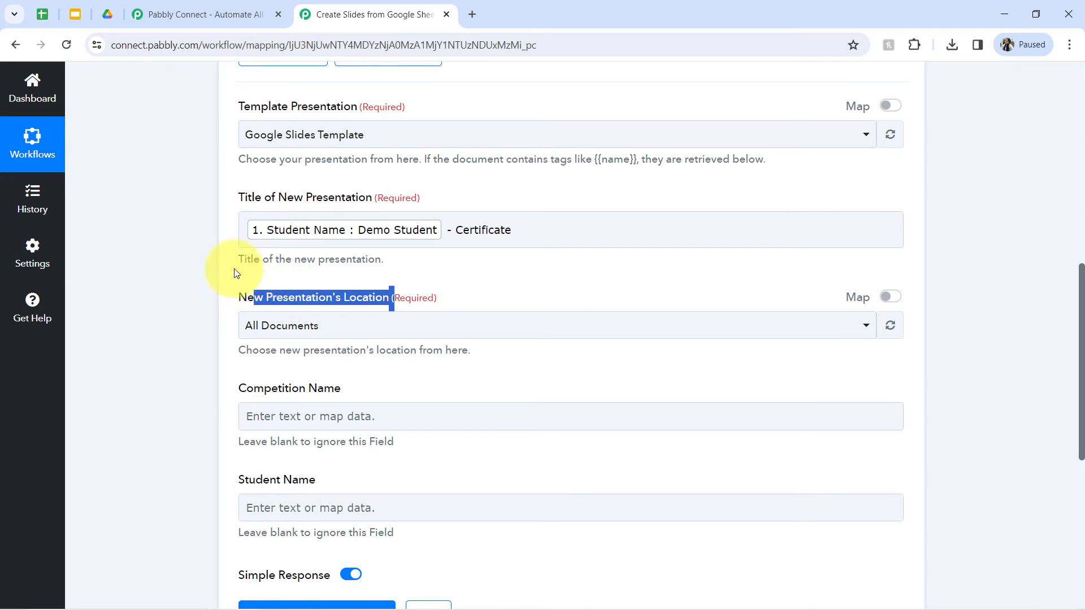
{"action": "left_click", "coordinate": [111, 12]}
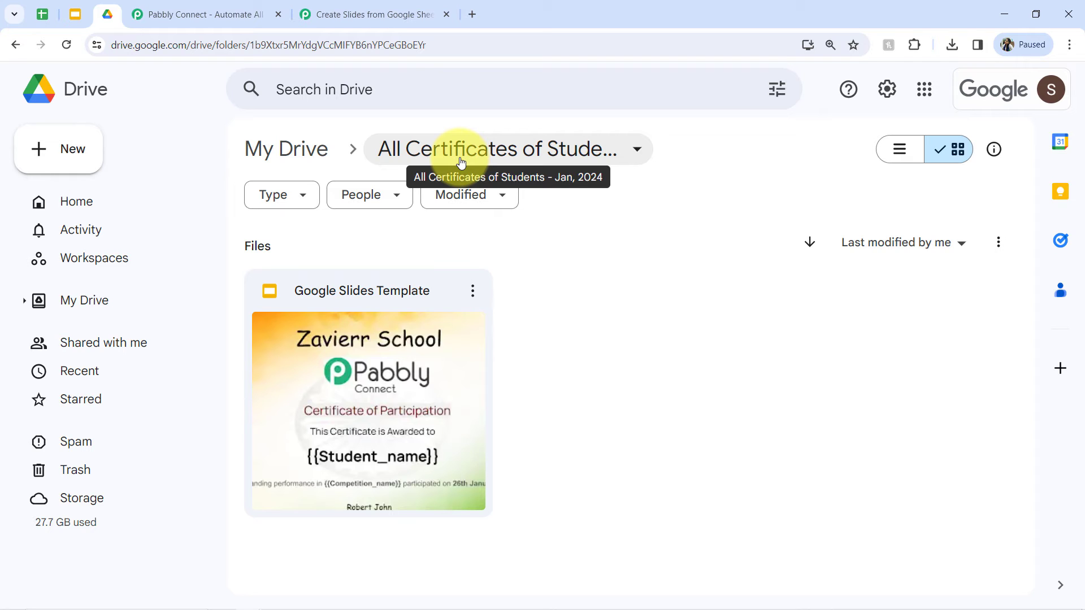
{"action": "left_click", "coordinate": [352, 5]}
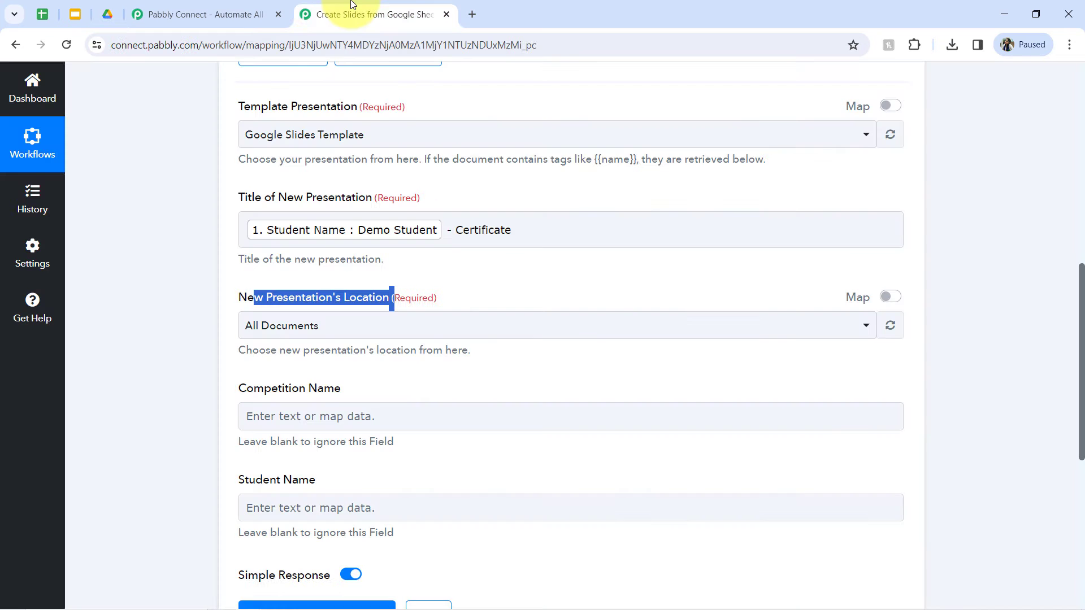
{"action": "left_click", "coordinate": [257, 333]}
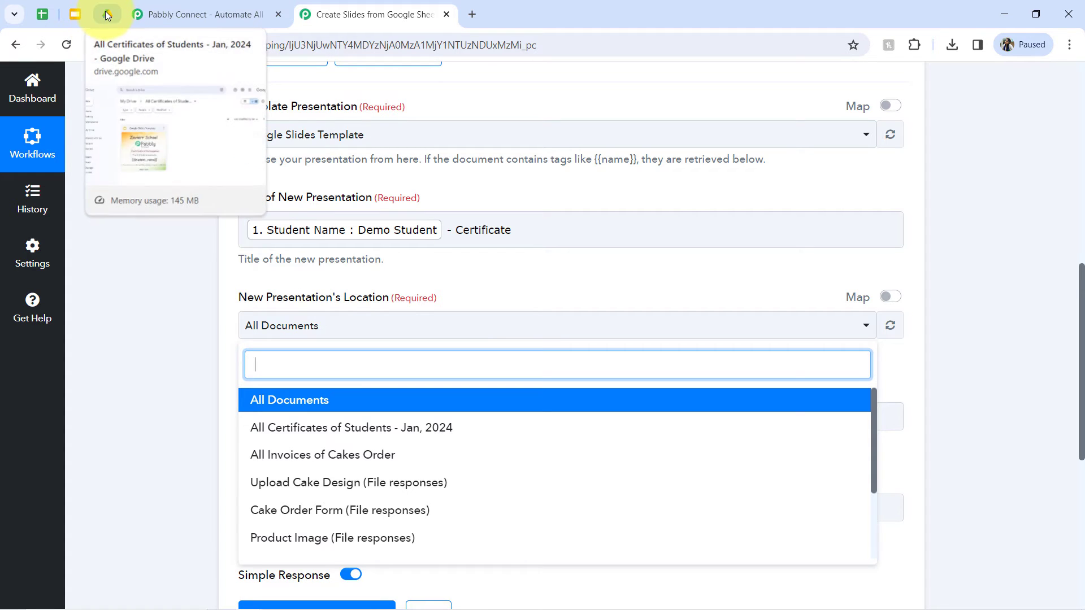
{"action": "left_click", "coordinate": [274, 428]}
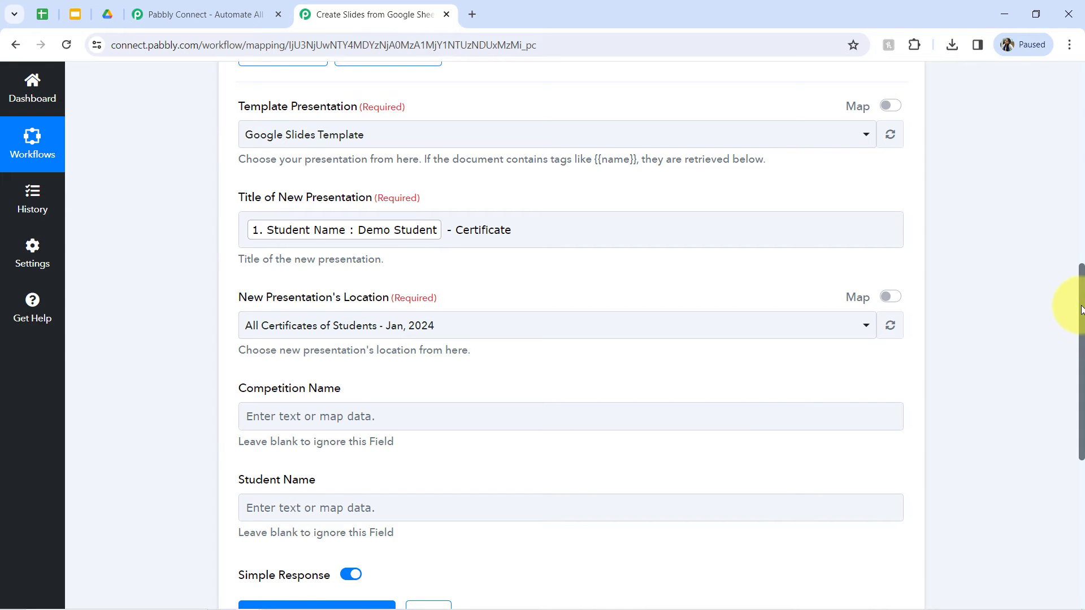
{"action": "scroll", "coordinate": [1081, 309], "scroll_direction": "down", "scroll_amount": 2}
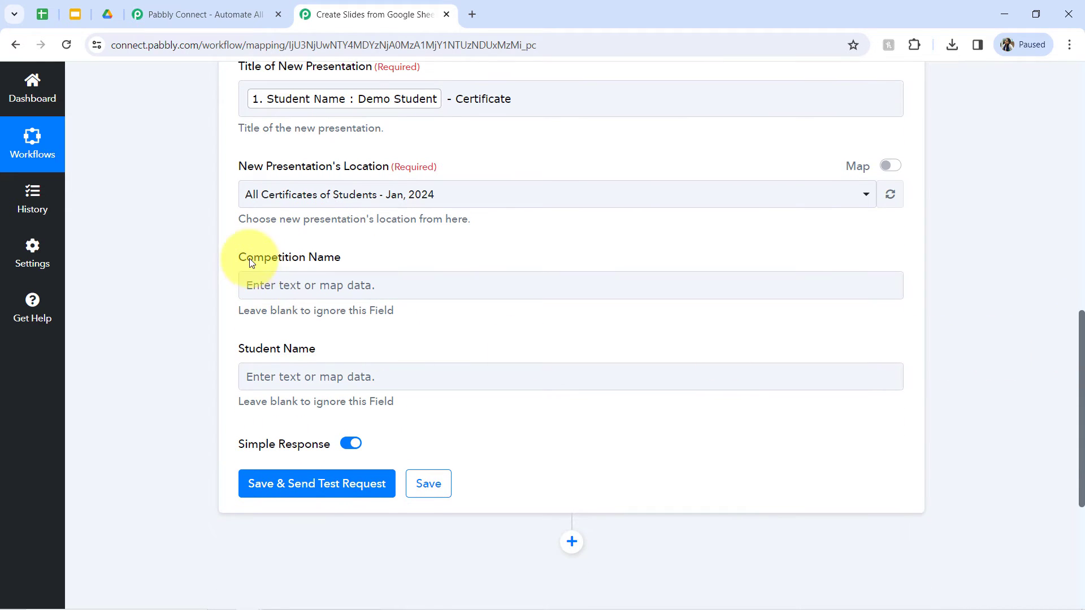
Step: Map the Competition Name field to the Competition Name value from the Google Sheets trigger step
{"action": "left_click_drag", "start_coordinate": [262, 350], "coordinate": [324, 353]}
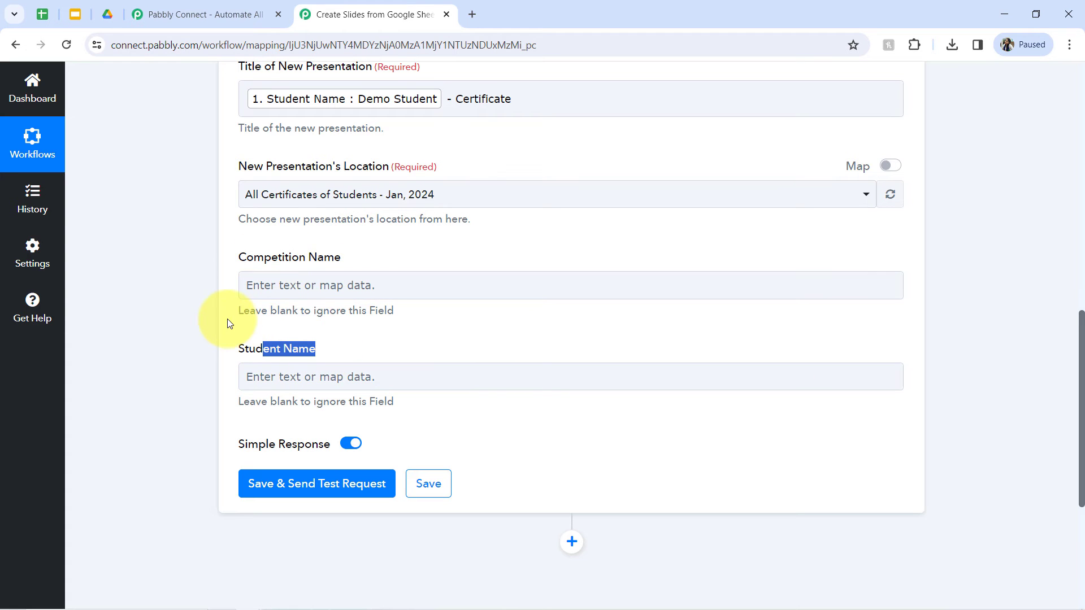
{"action": "left_click", "coordinate": [258, 288]}
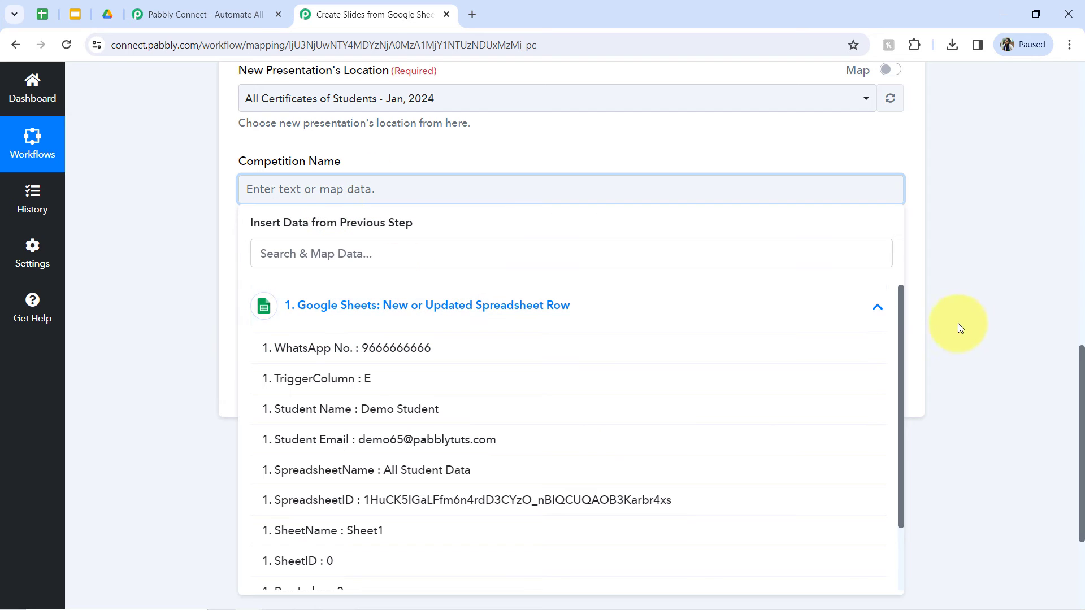
{"action": "left_click_drag", "start_coordinate": [900, 317], "coordinate": [895, 427]}
{"action": "left_click", "coordinate": [362, 574]}
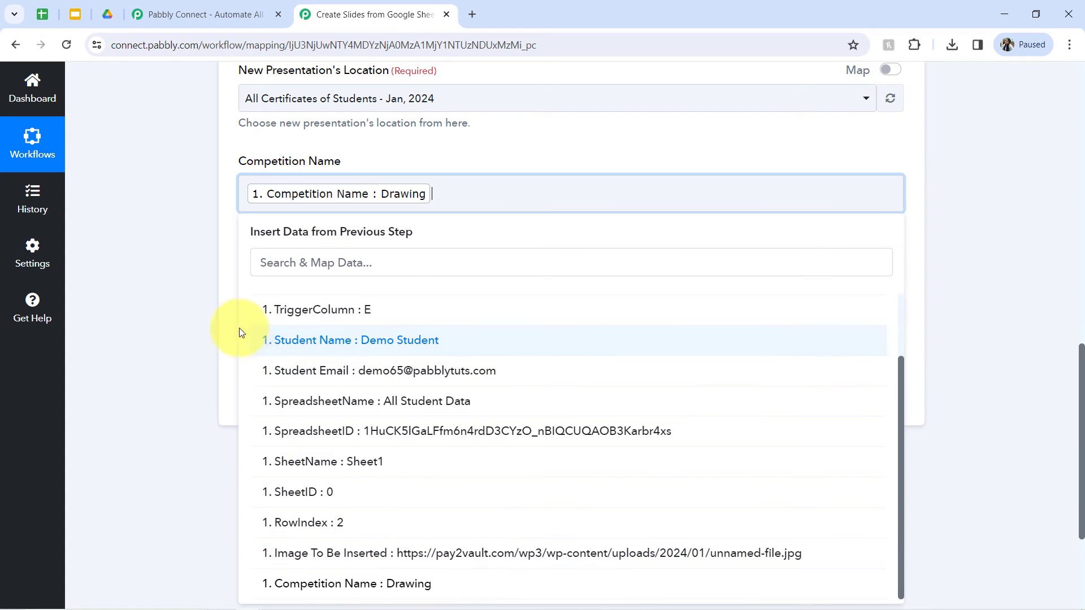
{"action": "left_click", "coordinate": [143, 287]}
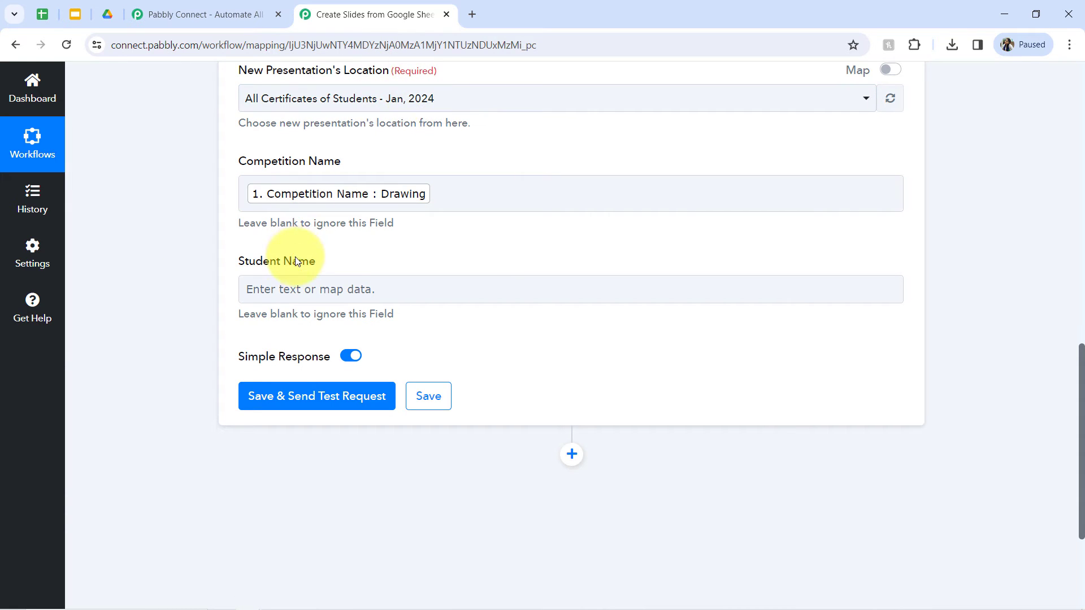
Step: Map the Student Name field to the Student Name value from the Google Sheets trigger step
{"action": "left_click", "coordinate": [275, 291]}
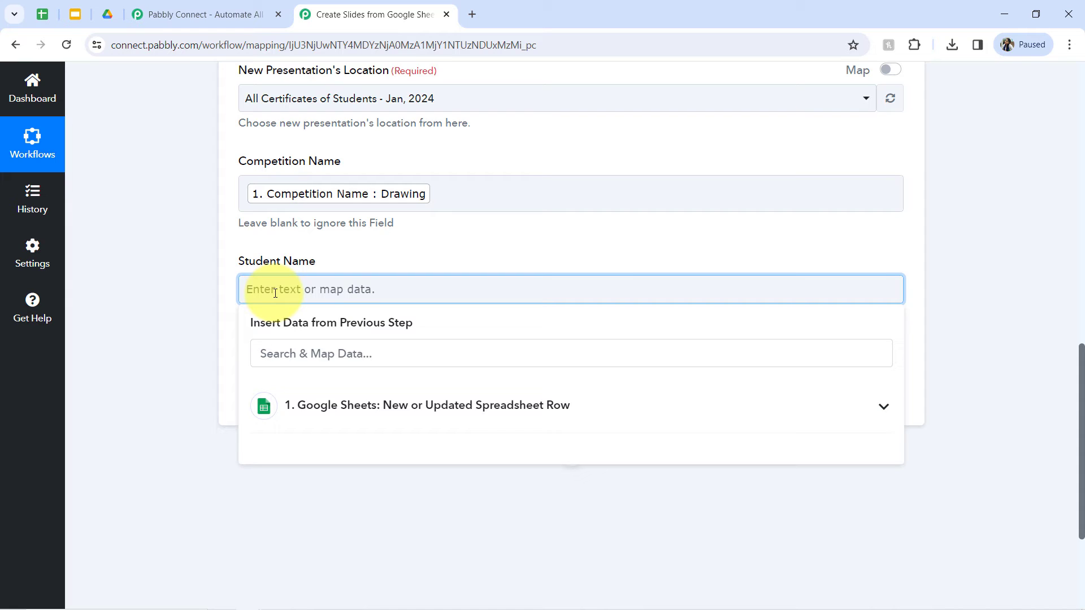
{"action": "left_click", "coordinate": [320, 407]}
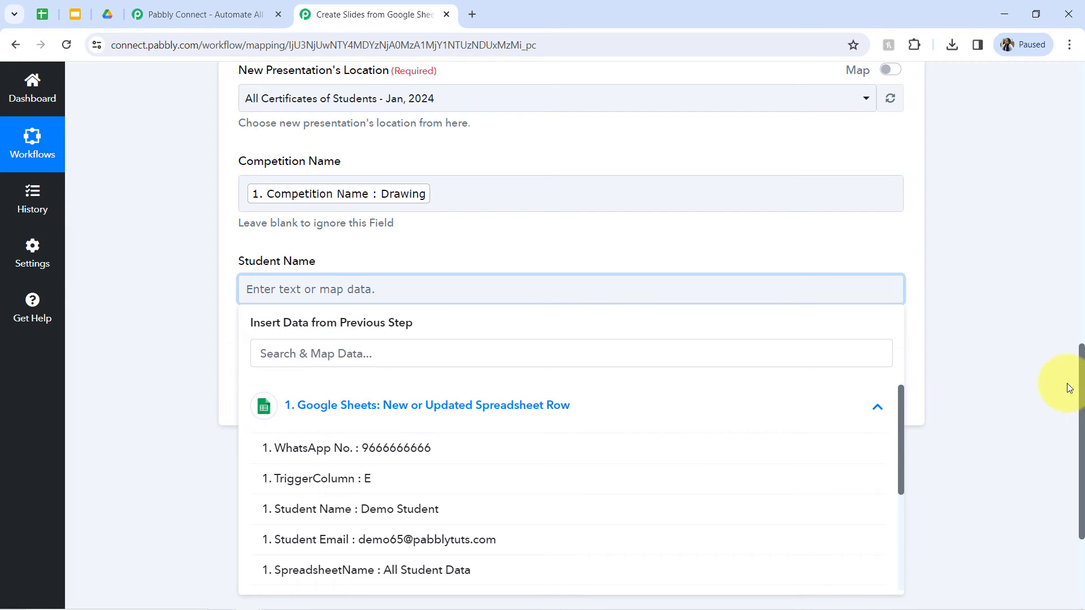
{"action": "scroll", "coordinate": [1083, 387], "scroll_direction": "down", "scroll_amount": 3}
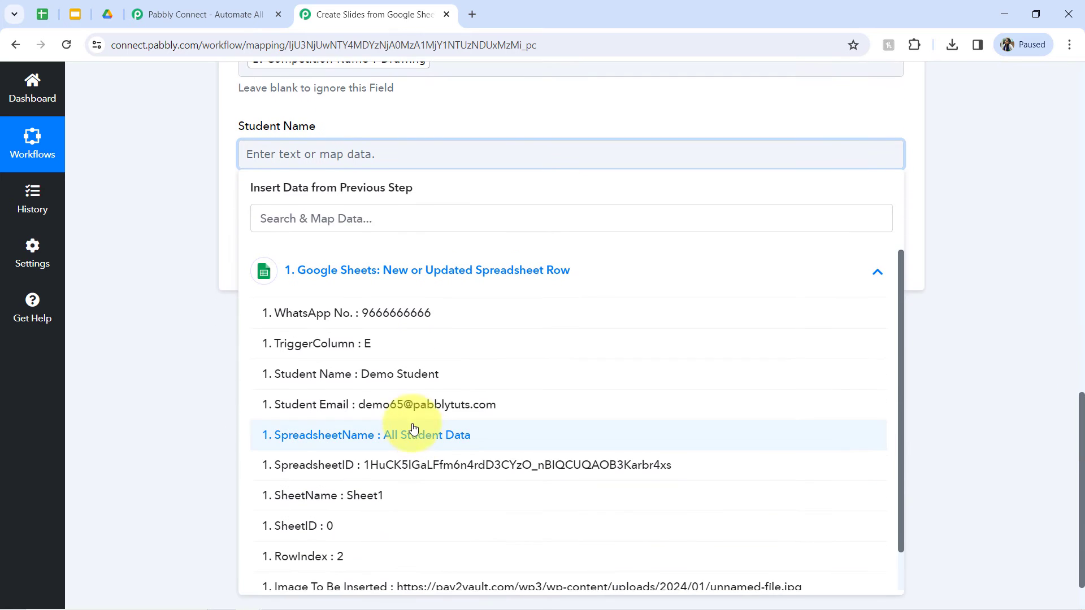
{"action": "left_click", "coordinate": [391, 386]}
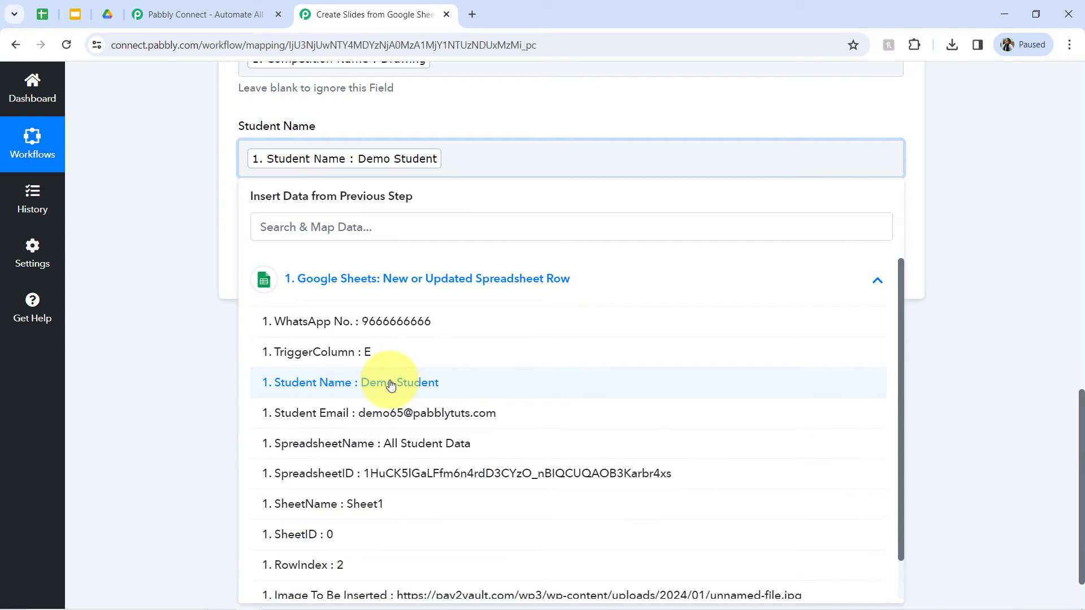
{"action": "left_click", "coordinate": [196, 300]}
Step: Save the Create Presentation From Template action and send a test request
{"action": "scroll", "coordinate": [1082, 390], "scroll_direction": "up", "scroll_amount": 5}
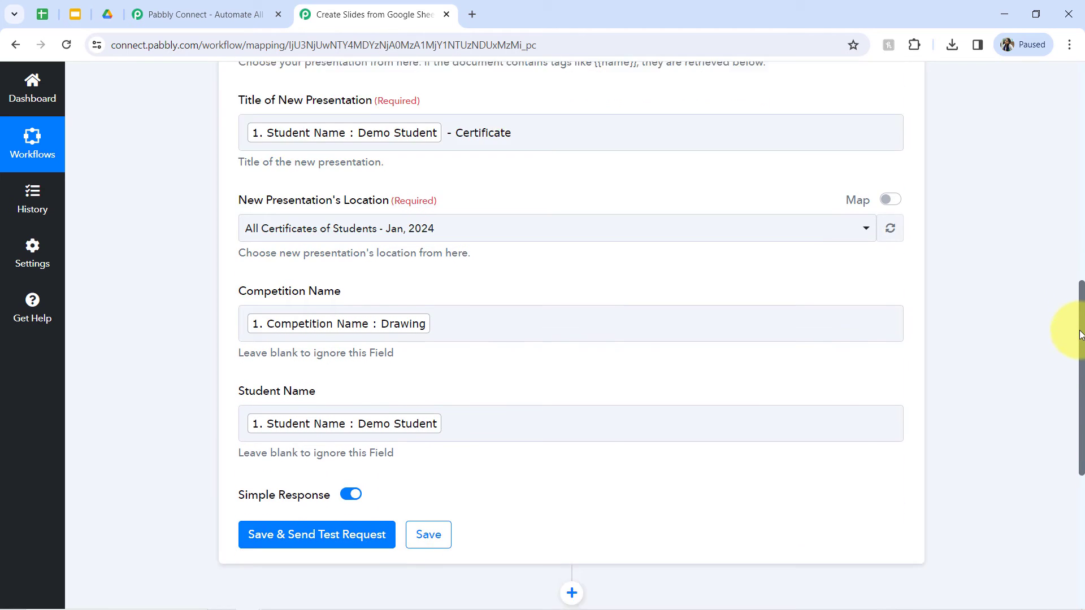
{"action": "left_click_drag", "start_coordinate": [1081, 334], "coordinate": [1068, 431]}
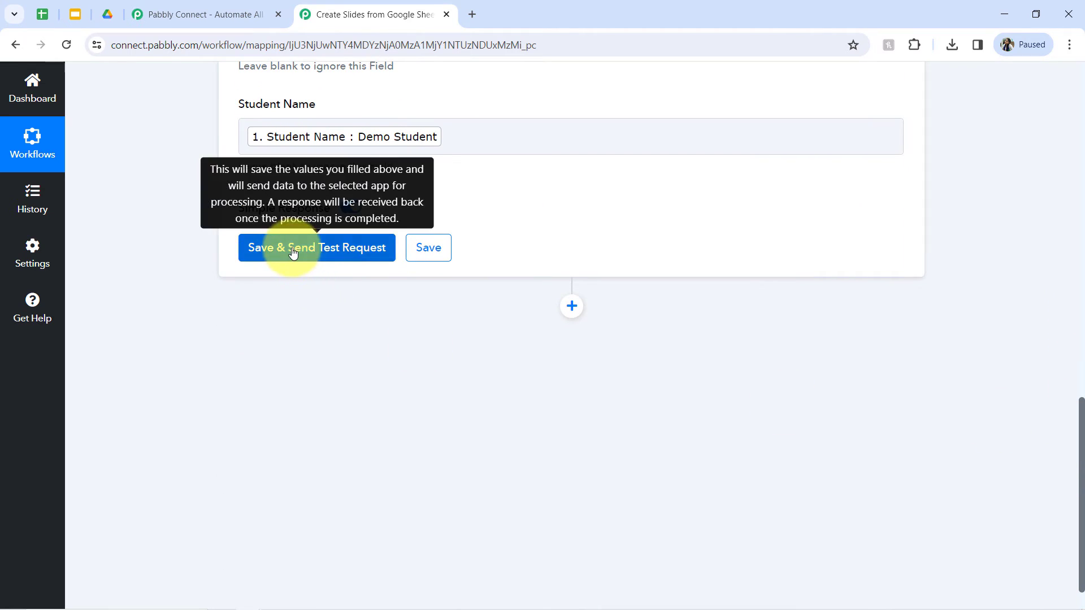
{"action": "left_click", "coordinate": [289, 249]}
Step: Open the Demo Student - Certificate presentation from the Drive folder, examine its replaced text and logo image, and return to the workflow
{"action": "left_click", "coordinate": [107, 14]}
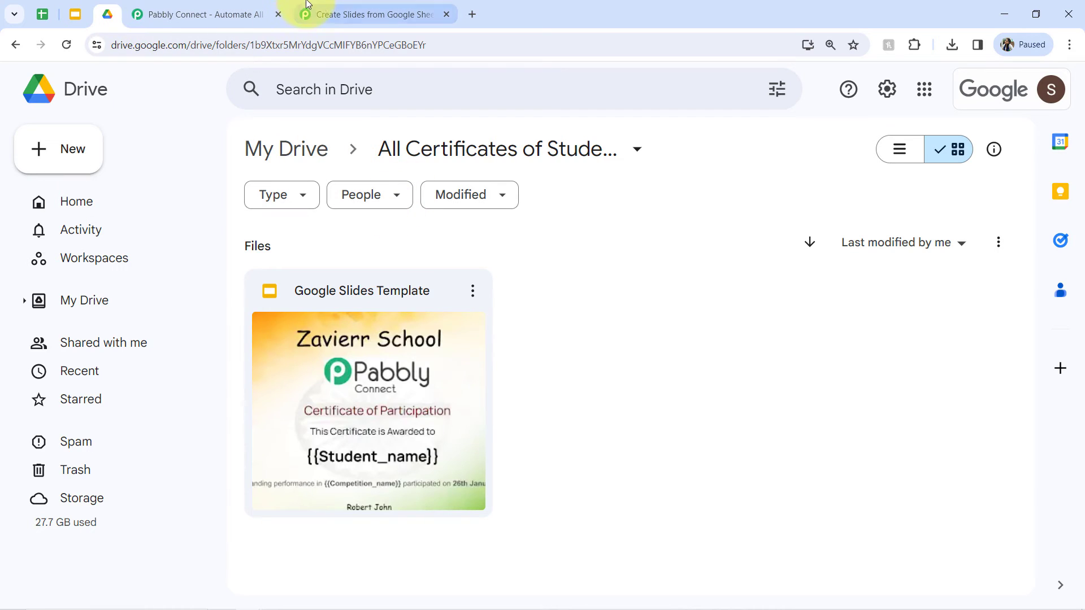
{"action": "left_click", "coordinate": [325, 8]}
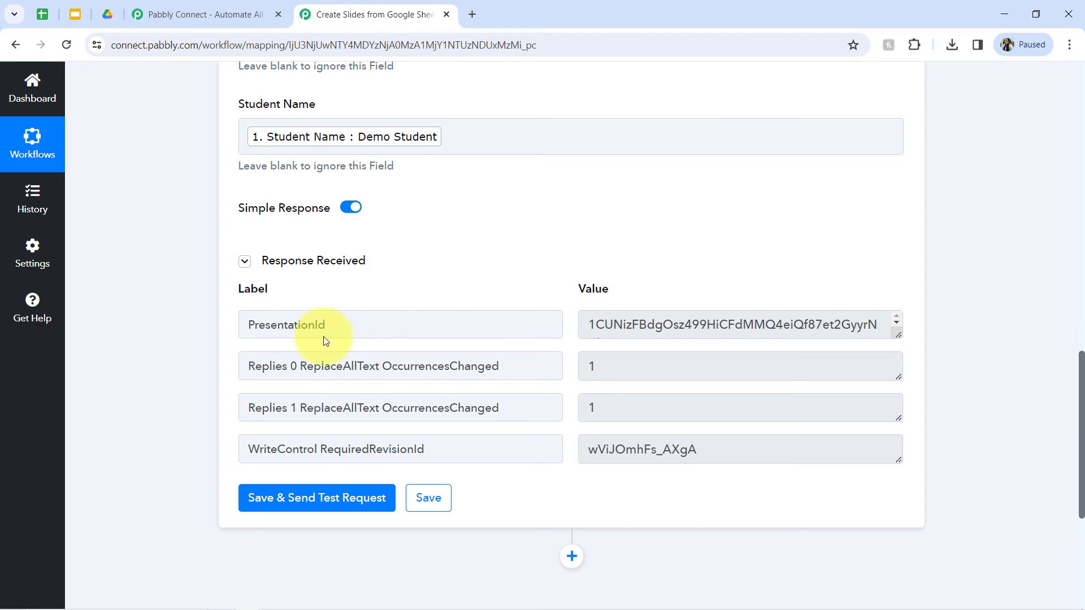
{"action": "left_click", "coordinate": [118, 14]}
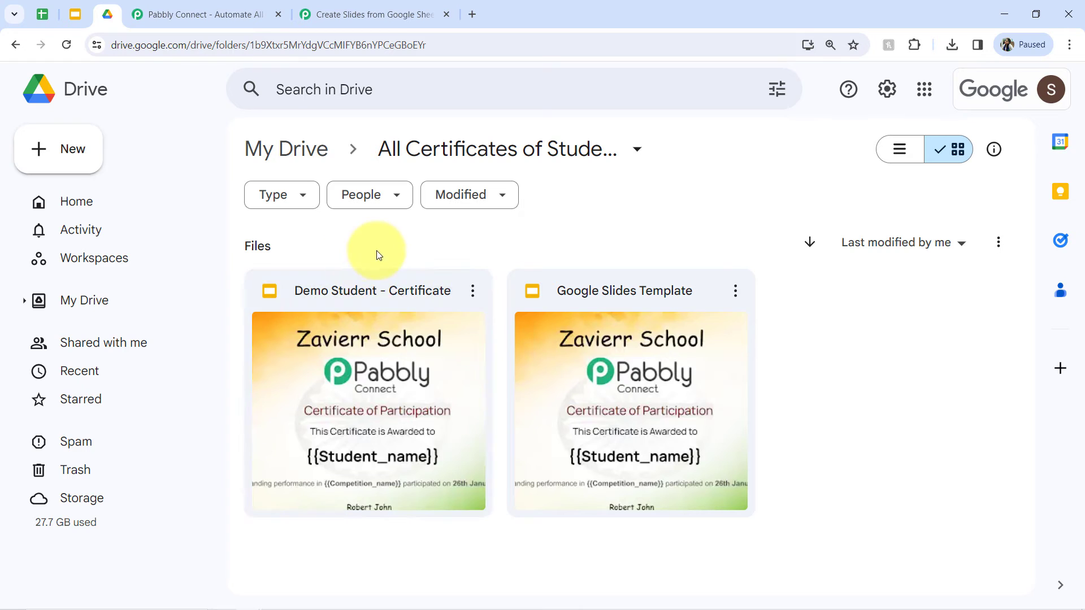
{"action": "double_click", "coordinate": [362, 322]}
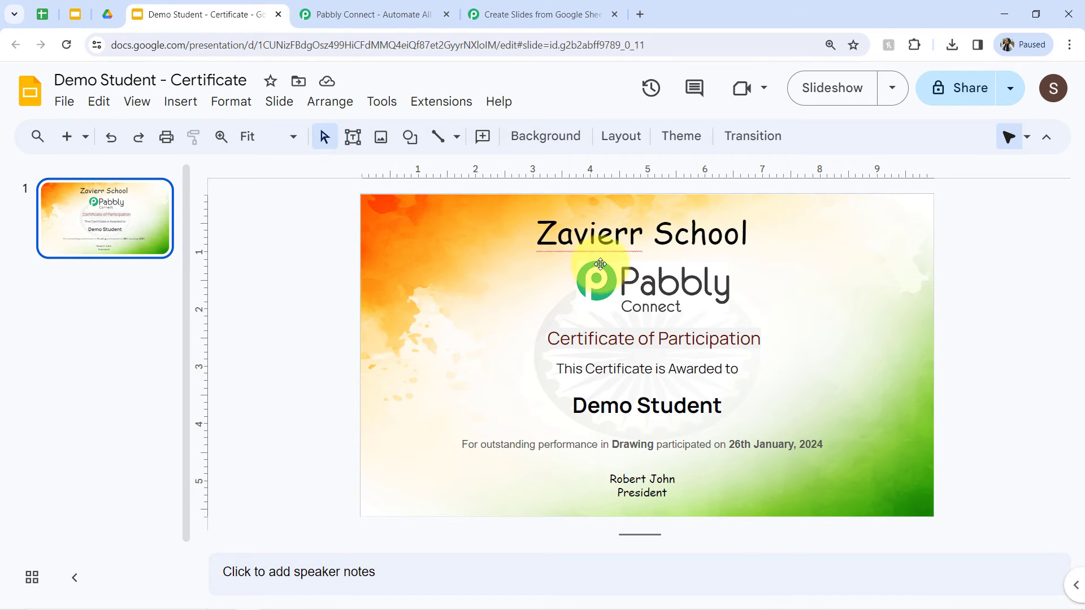
{"action": "left_click", "coordinate": [624, 282]}
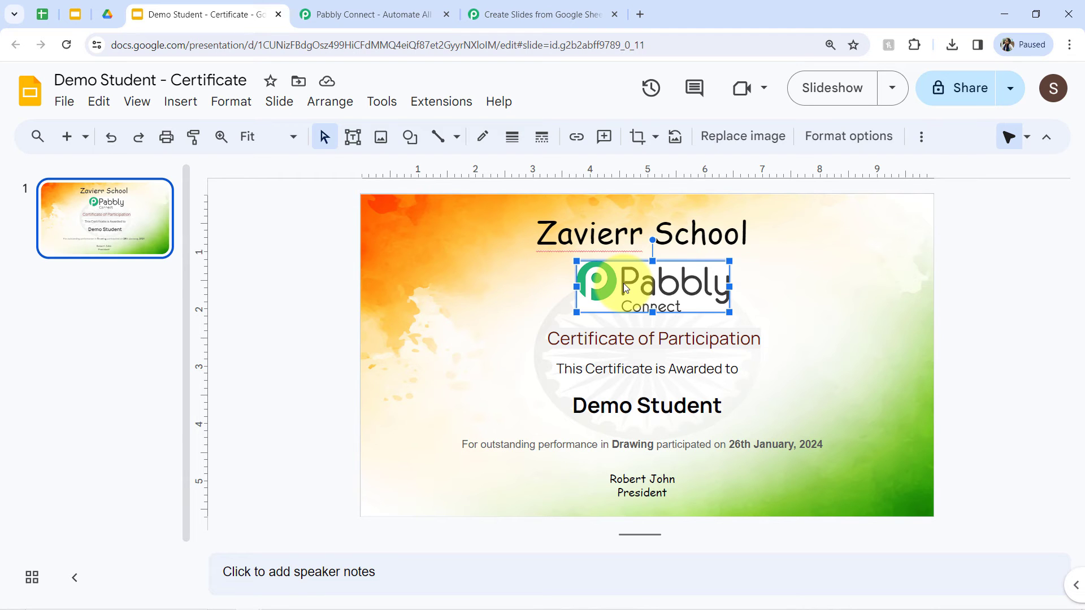
{"action": "left_click", "coordinate": [578, 5]}
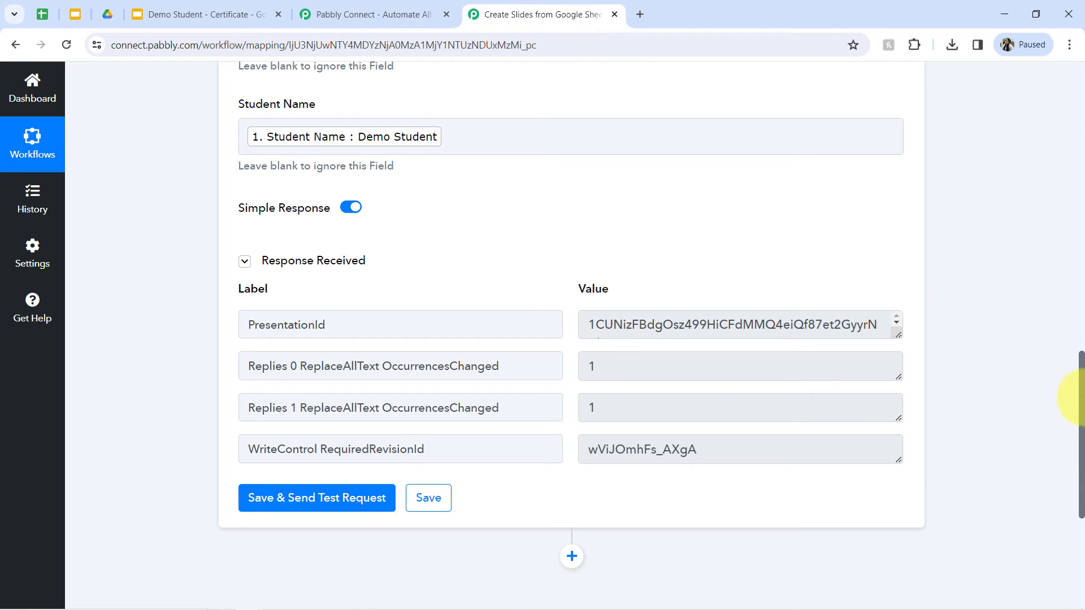
Step: Add a Google Slides action with the Upload Image in Presentation event, using the existing Google Slides #3 connection
{"action": "scroll", "coordinate": [1081, 415], "scroll_direction": "down", "scroll_amount": 4}
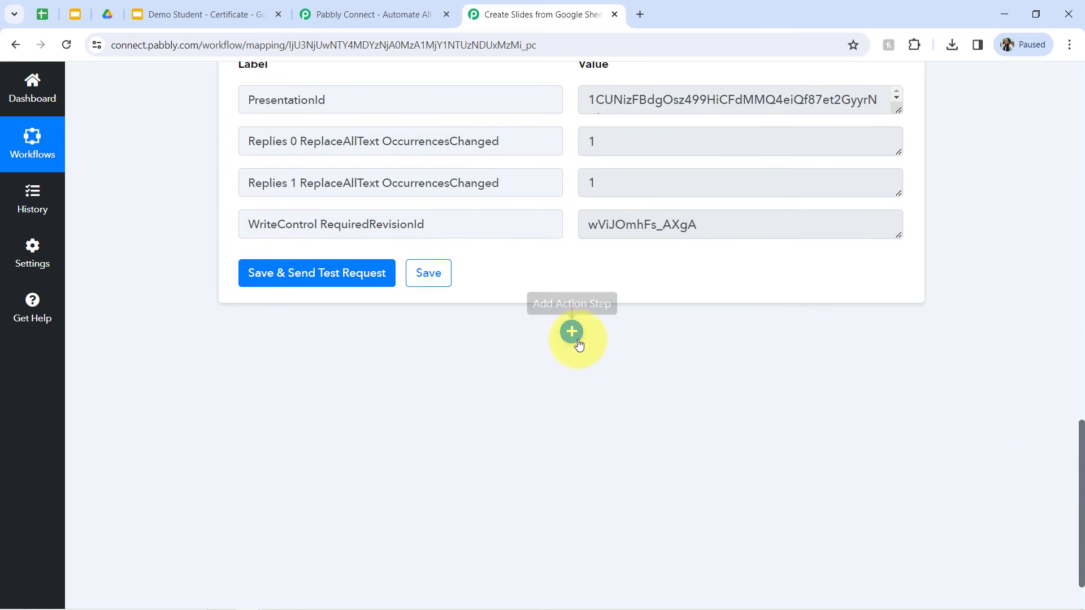
{"action": "left_click", "coordinate": [572, 333]}
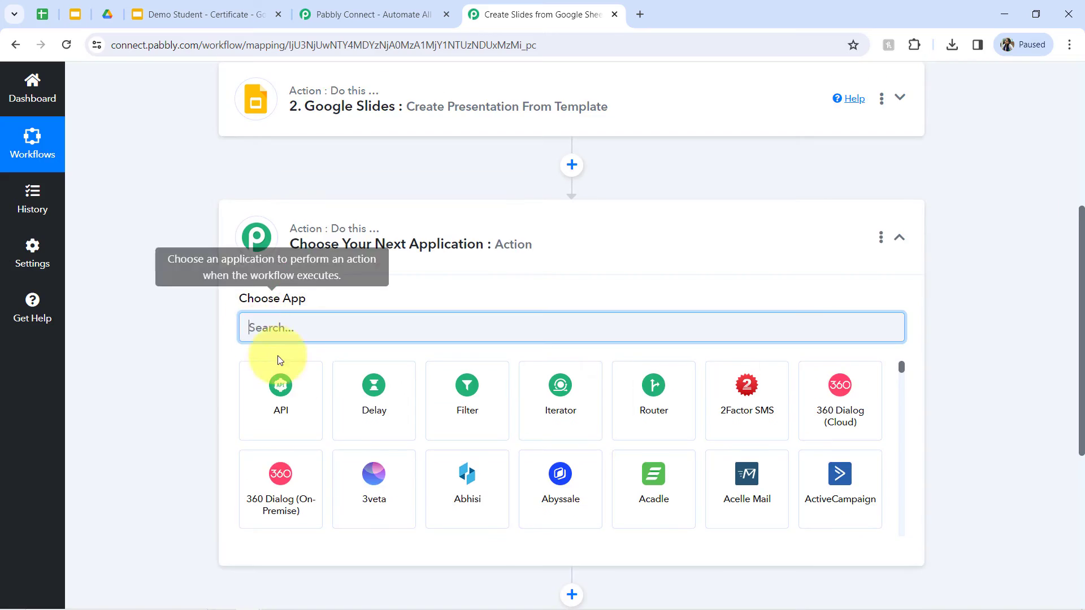
{"action": "type", "text": "sli"}
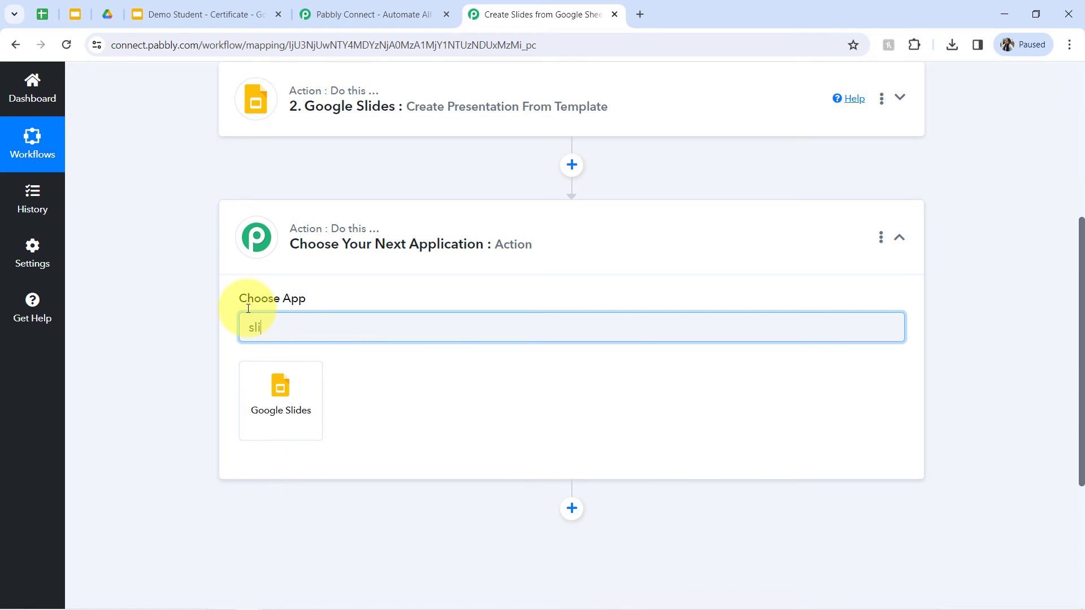
{"action": "left_click", "coordinate": [250, 395]}
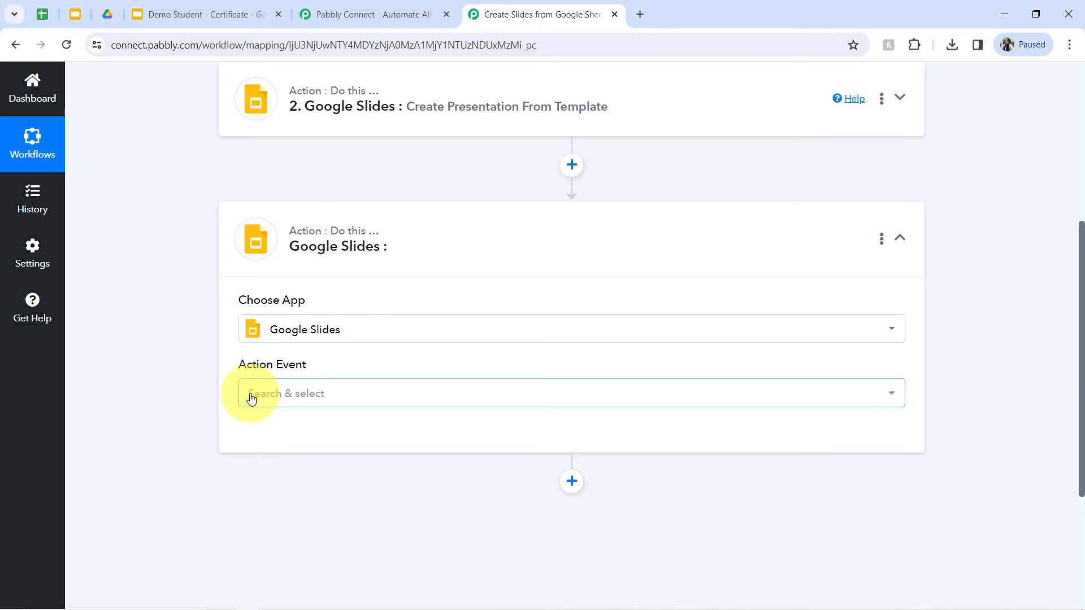
{"action": "left_click", "coordinate": [252, 398]}
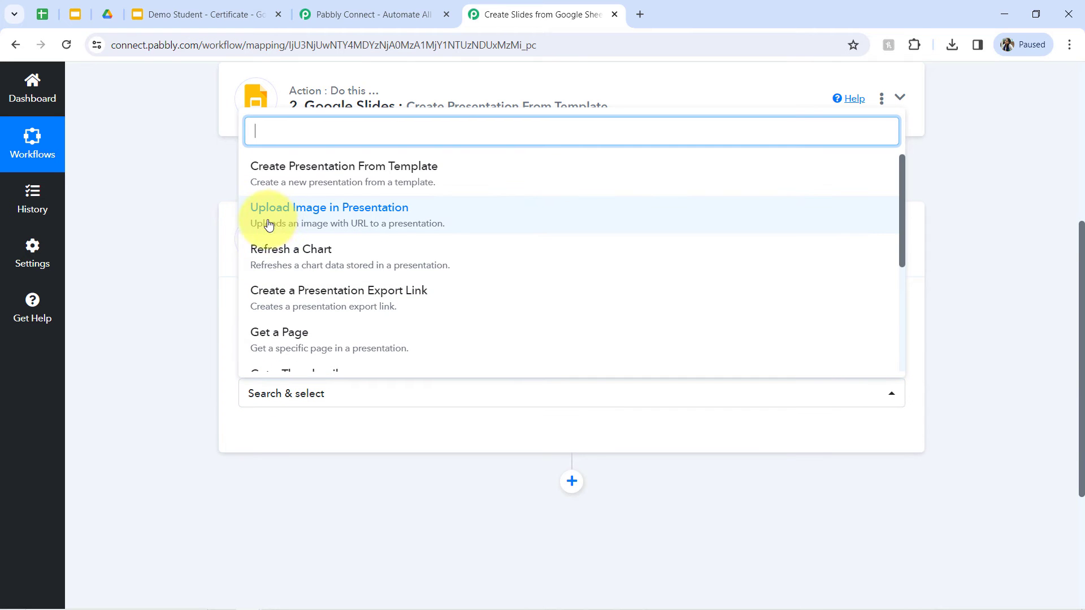
{"action": "left_click", "coordinate": [344, 215]}
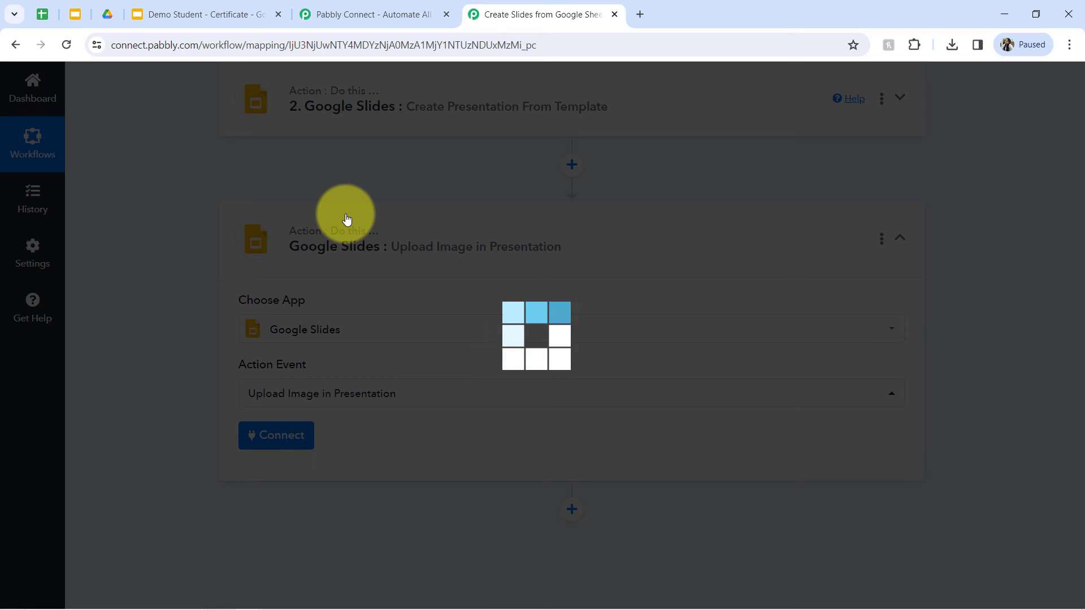
{"action": "left_click", "coordinate": [281, 435]}
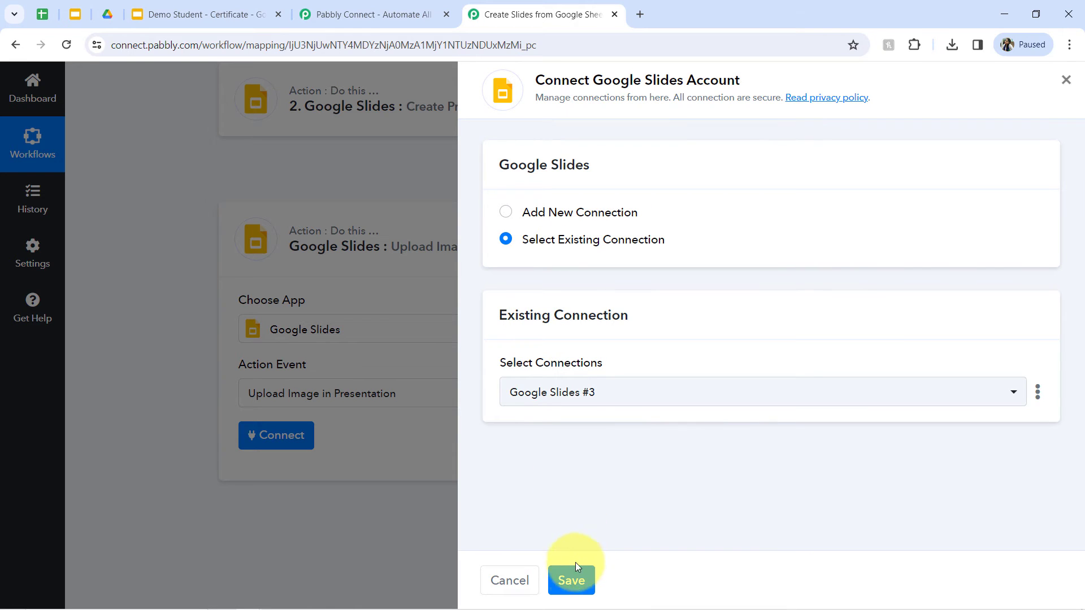
{"action": "left_click", "coordinate": [571, 580]}
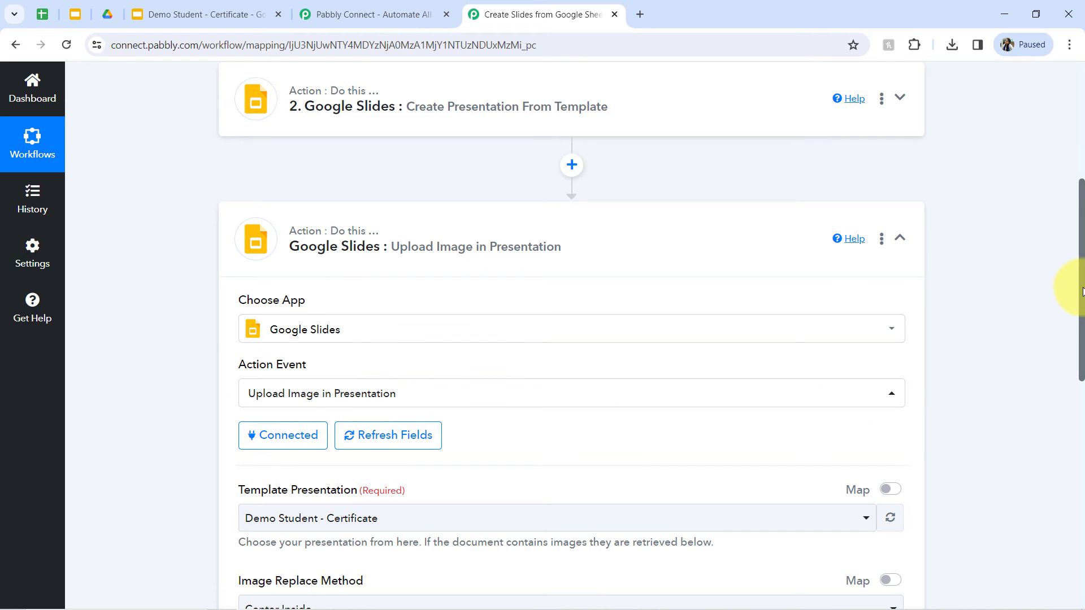
Step: Compare the Template Presentation choices with the generated certificate in Google Slides and the certificates folder in Drive
{"action": "left_click_drag", "start_coordinate": [1082, 291], "coordinate": [1072, 391]}
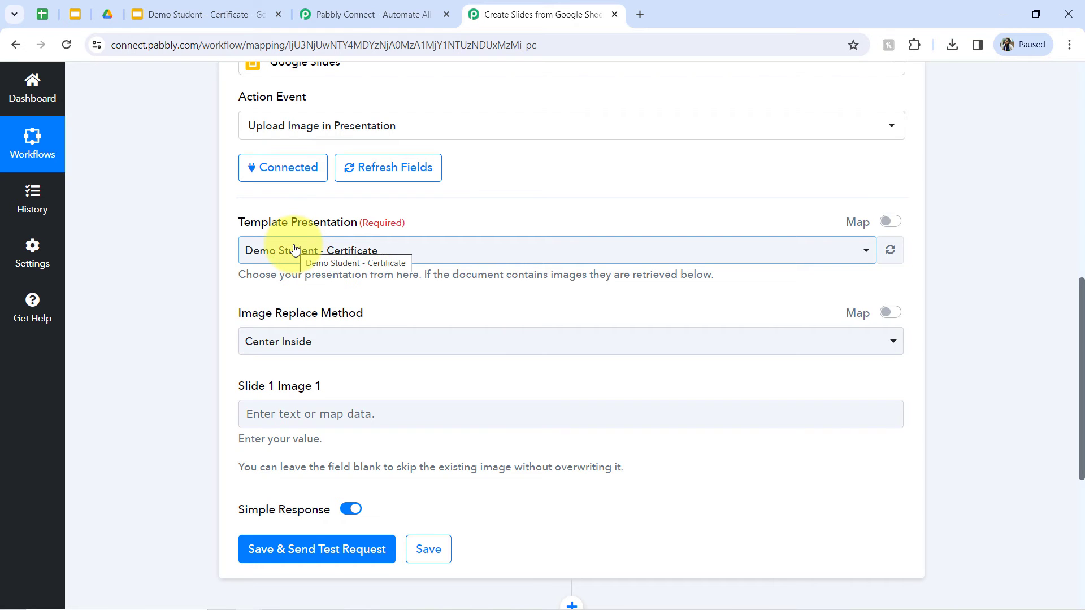
{"action": "left_click", "coordinate": [182, 12]}
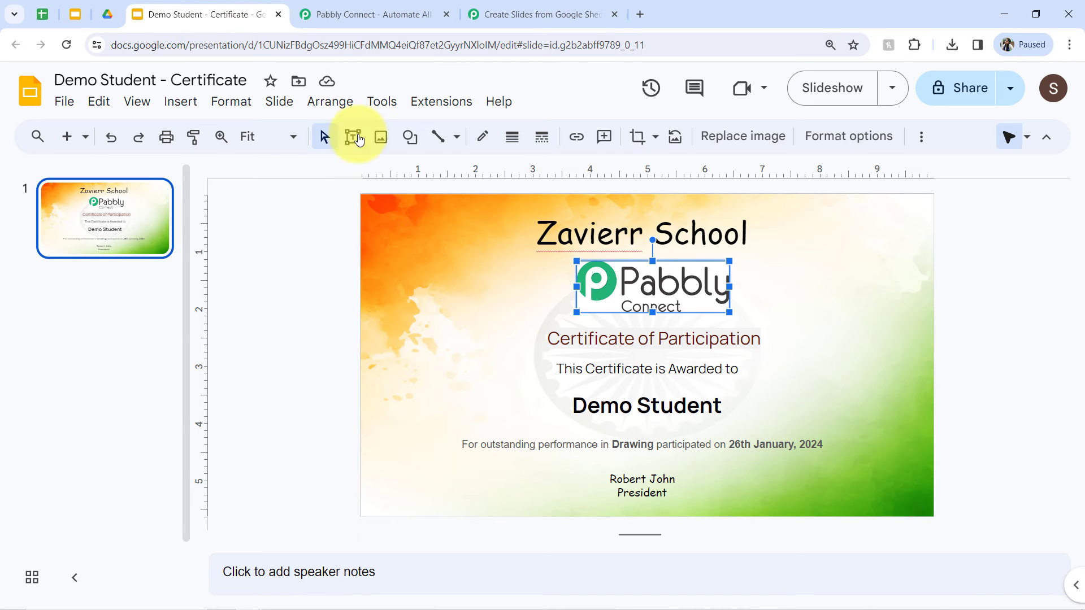
{"action": "left_click", "coordinate": [107, 12]}
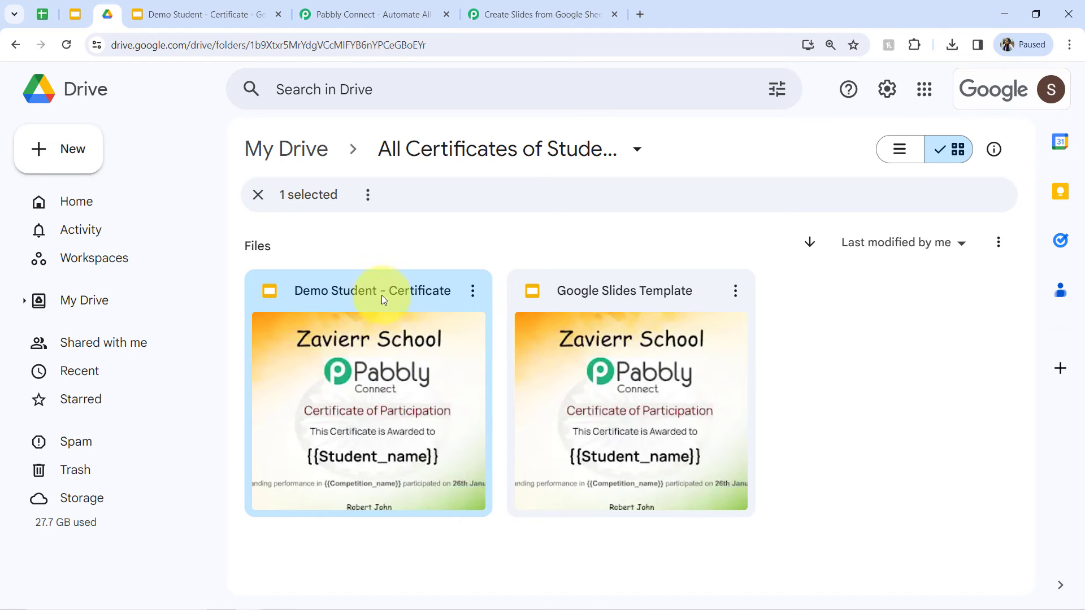
{"action": "left_click", "coordinate": [485, 13]}
{"action": "left_click", "coordinate": [278, 251]}
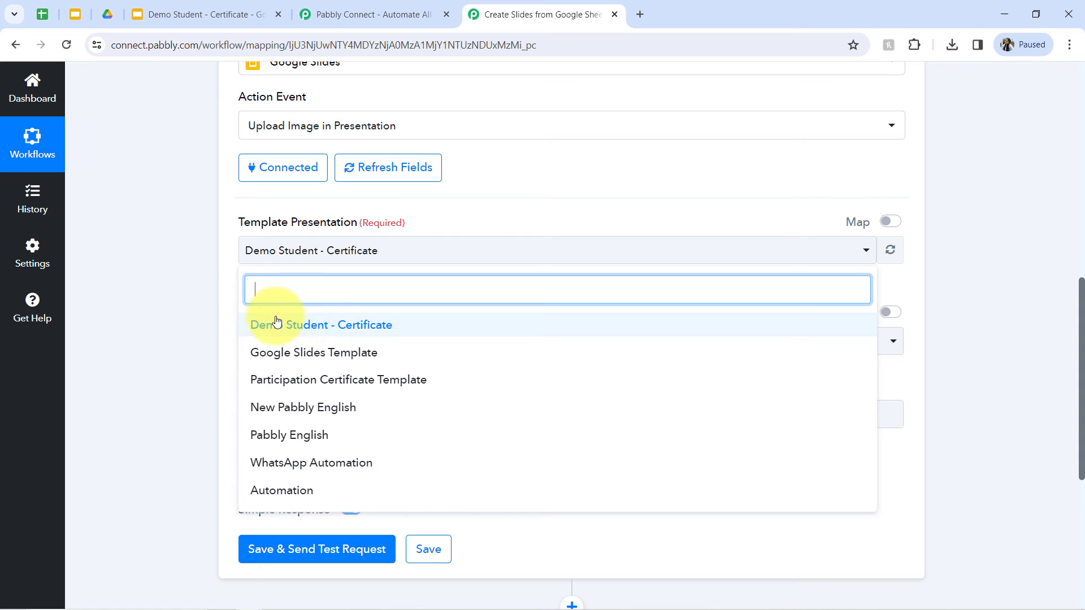
{"action": "left_click", "coordinate": [225, 295]}
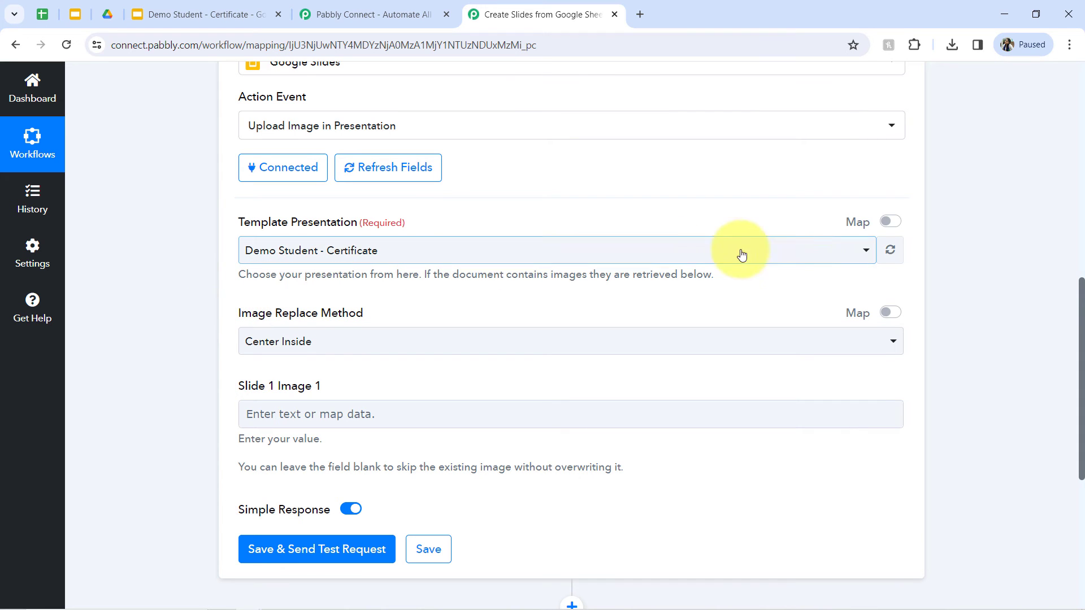
Step: Enable mapping for Template Presentation and replace its fixed ID with the PresentationId from the Create Presentation From Template step
{"action": "left_click", "coordinate": [890, 223]}
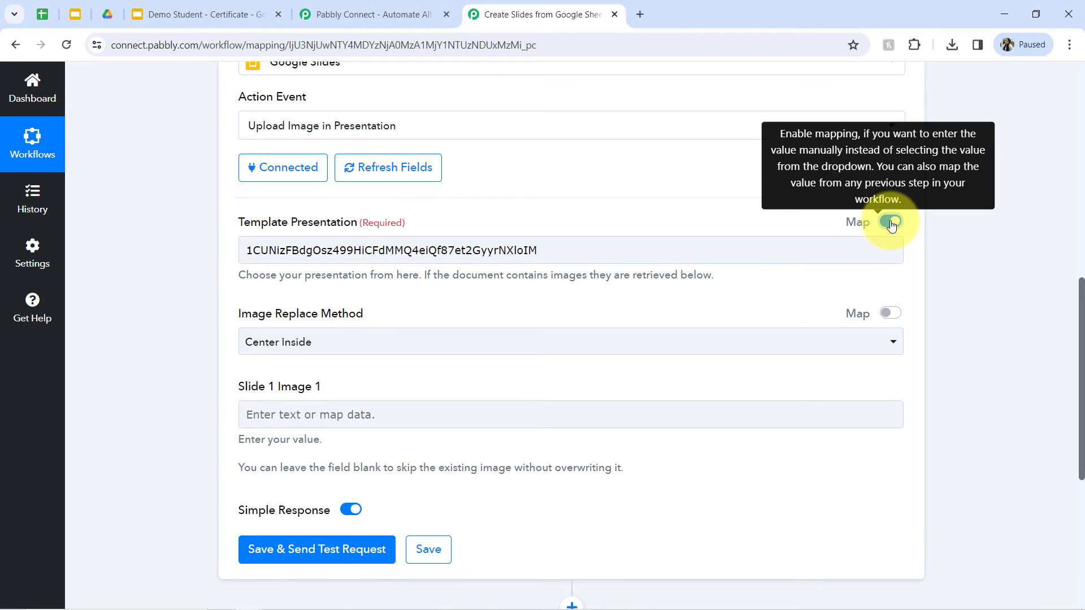
{"action": "double_click", "coordinate": [478, 250]}
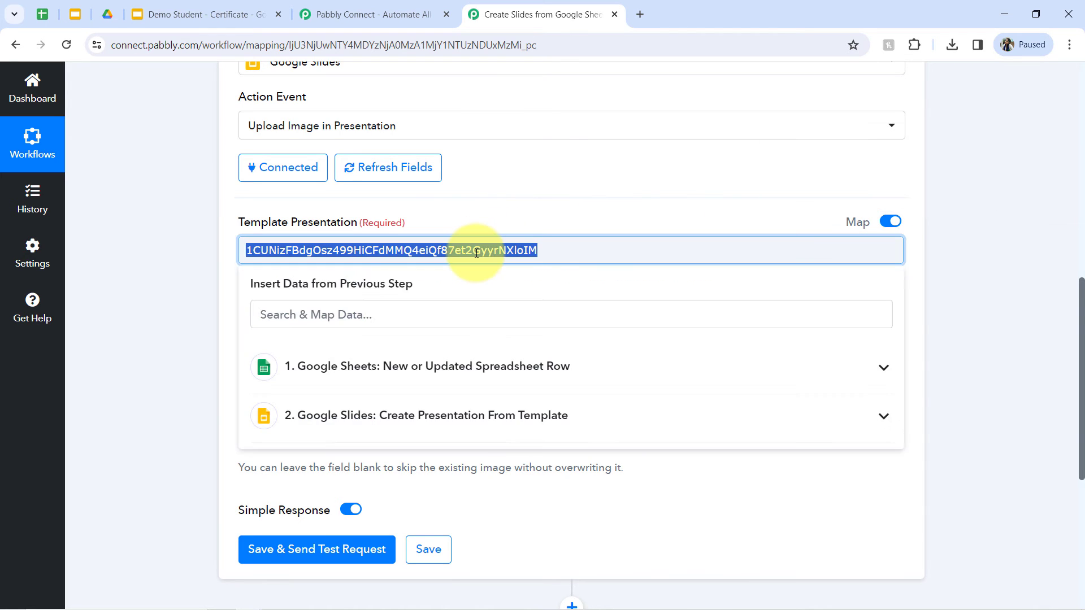
{"action": "key", "text": "BackSpace"}
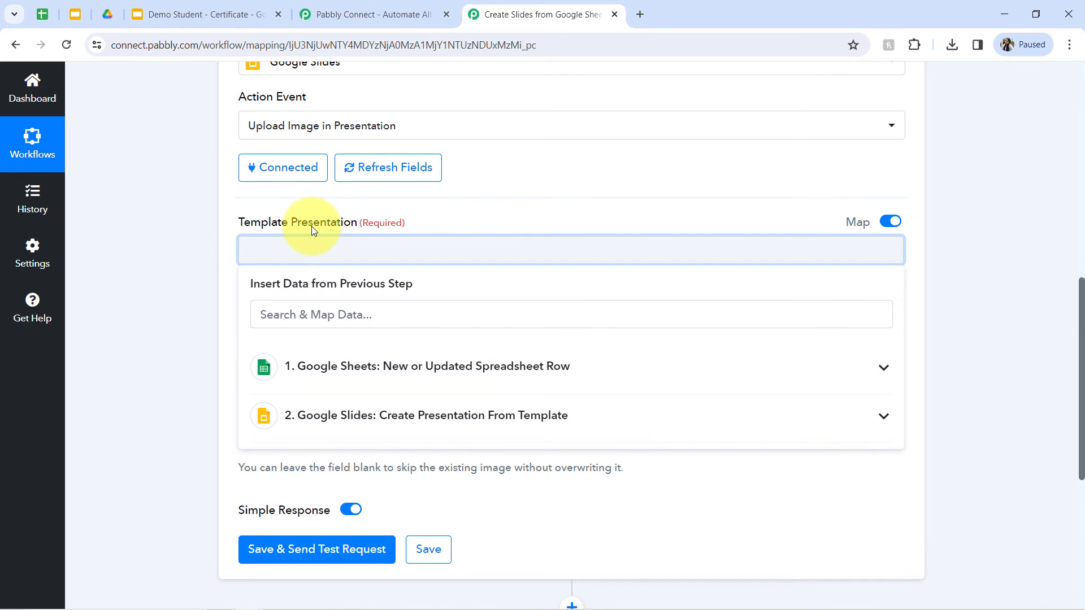
{"action": "left_click", "coordinate": [335, 417]}
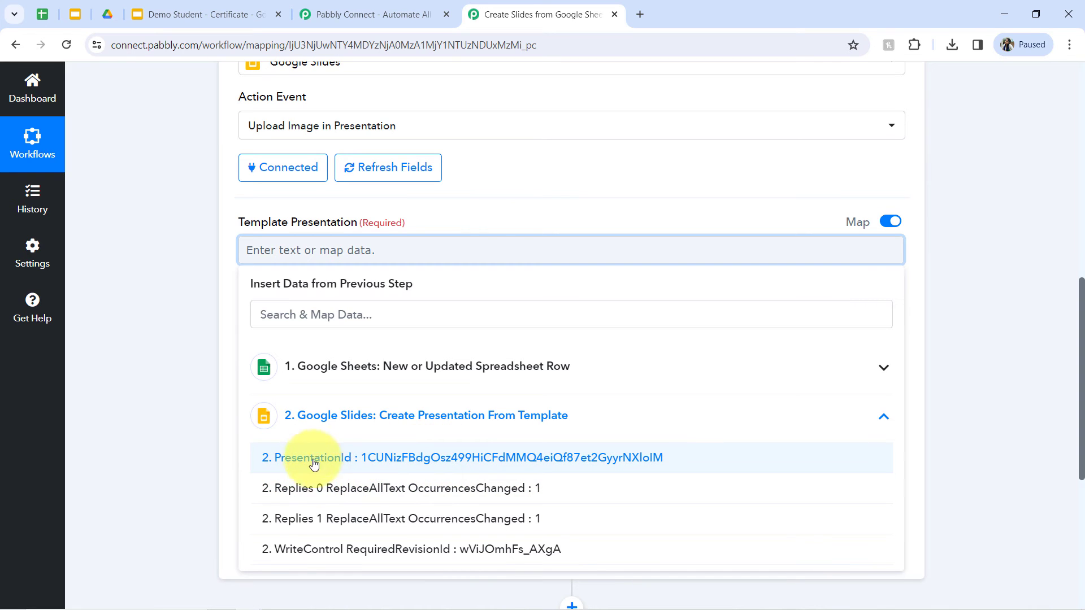
{"action": "left_click", "coordinate": [381, 461]}
{"action": "left_click", "coordinate": [180, 283]}
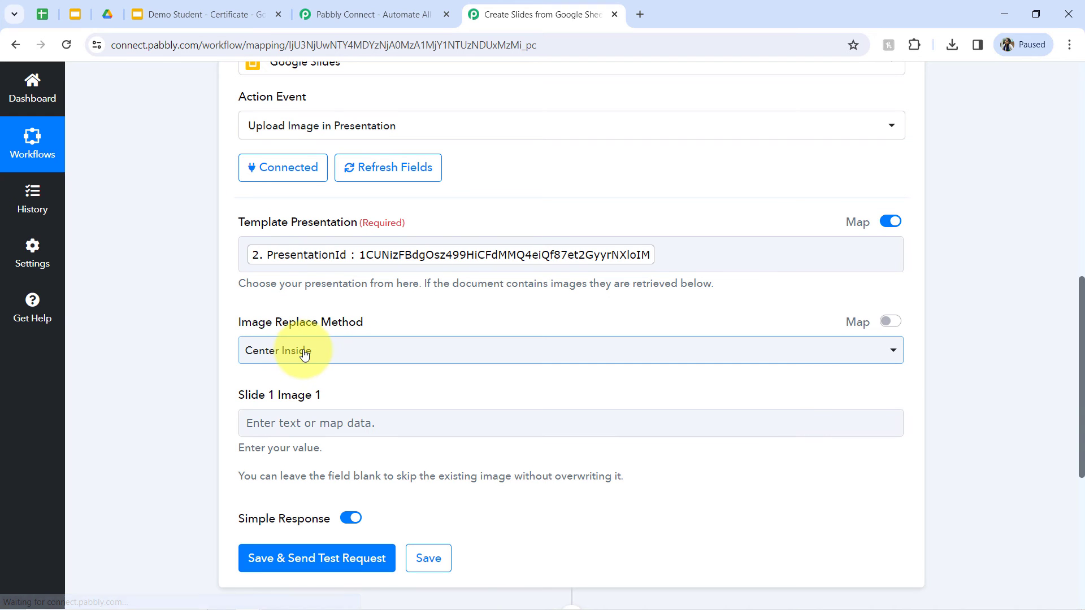
Step: Set the Image Replace Method to Center Inside and compare the Slide 1 Image 1 field with the logo in the generated certificate
{"action": "left_click", "coordinate": [289, 353]}
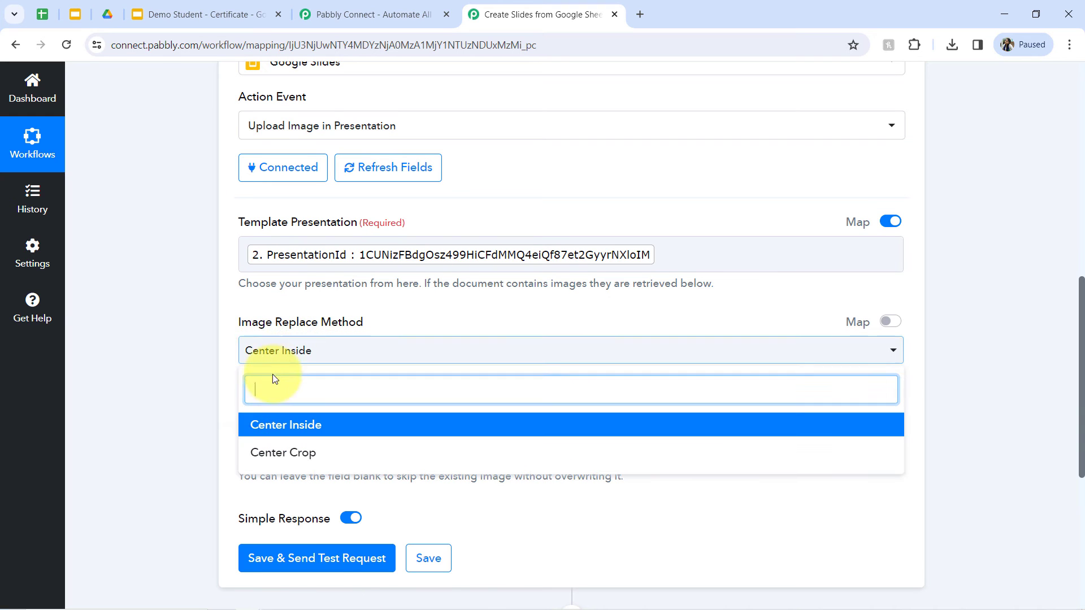
{"action": "left_click", "coordinate": [289, 431]}
{"action": "left_click_drag", "start_coordinate": [238, 396], "coordinate": [347, 398]}
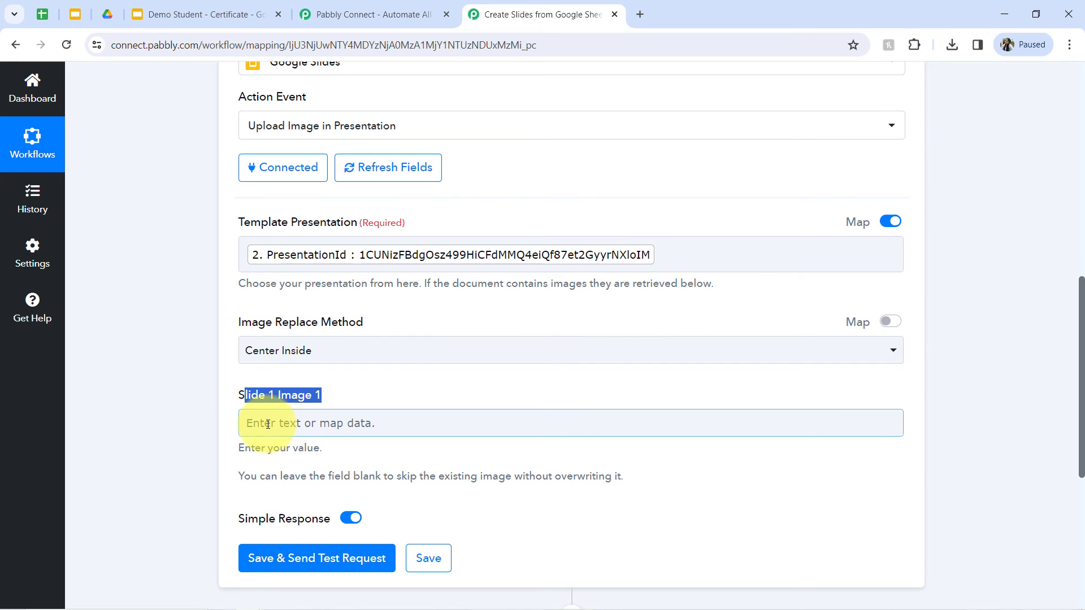
{"action": "left_click", "coordinate": [197, 14]}
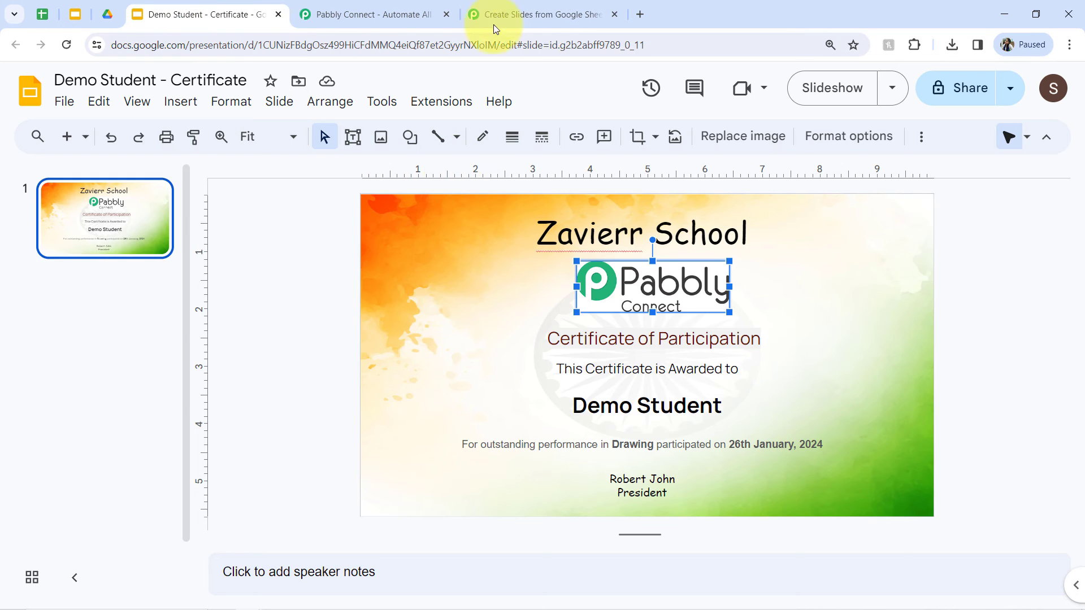
{"action": "left_click", "coordinate": [531, 12]}
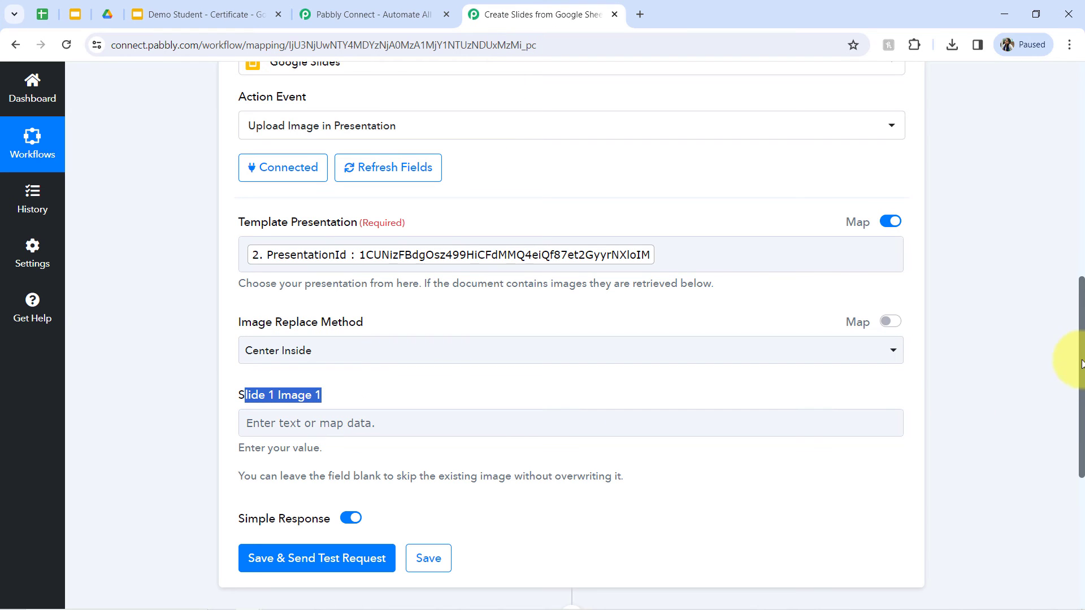
Step: Map Slide 1 Image 1 to the Image To Be Inserted value from the Google Sheets New or Updated Spreadsheet Row trigger
{"action": "left_click_drag", "start_coordinate": [1081, 366], "coordinate": [1073, 416]}
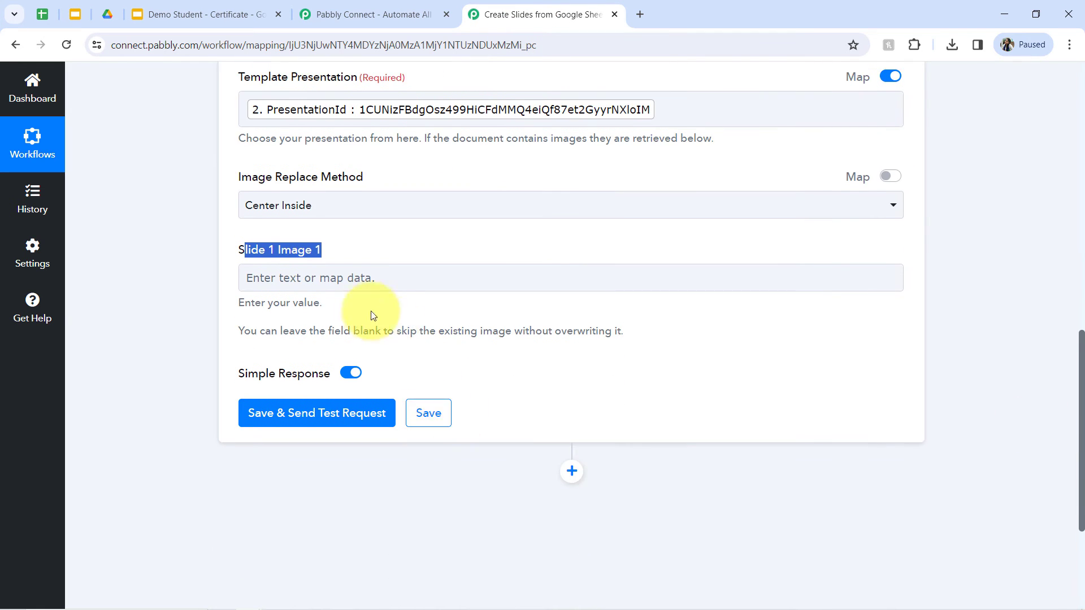
{"action": "left_click", "coordinate": [328, 277]}
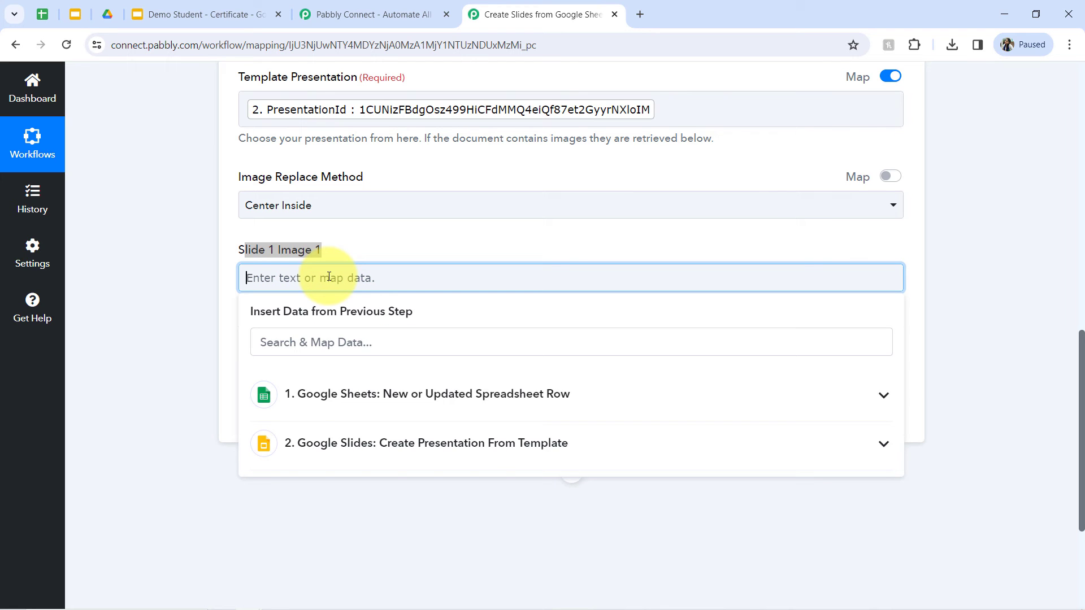
{"action": "left_click", "coordinate": [326, 394]}
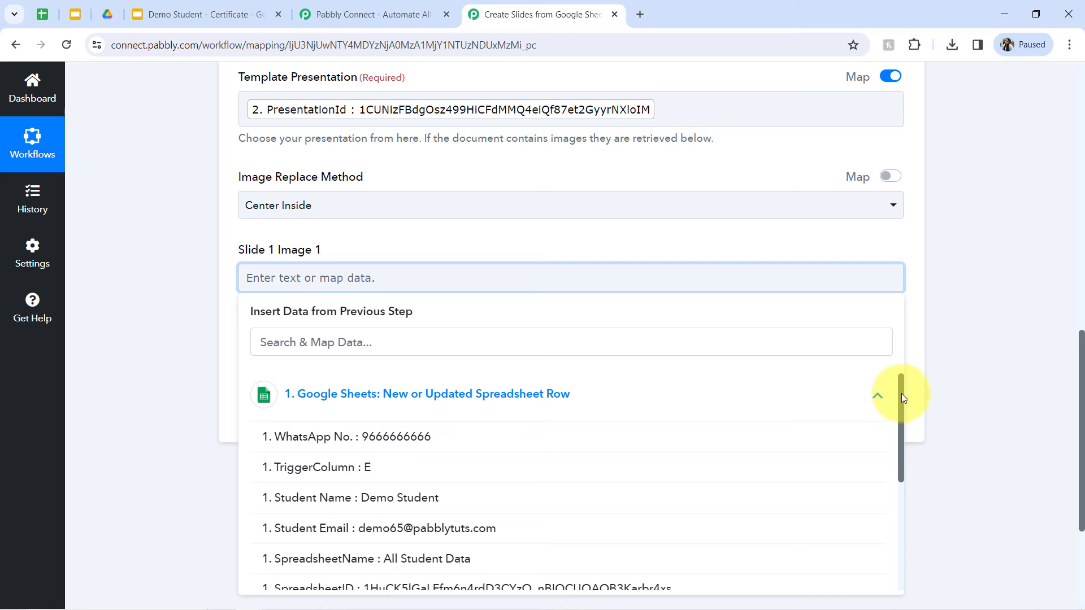
{"action": "left_click_drag", "start_coordinate": [902, 397], "coordinate": [901, 494]}
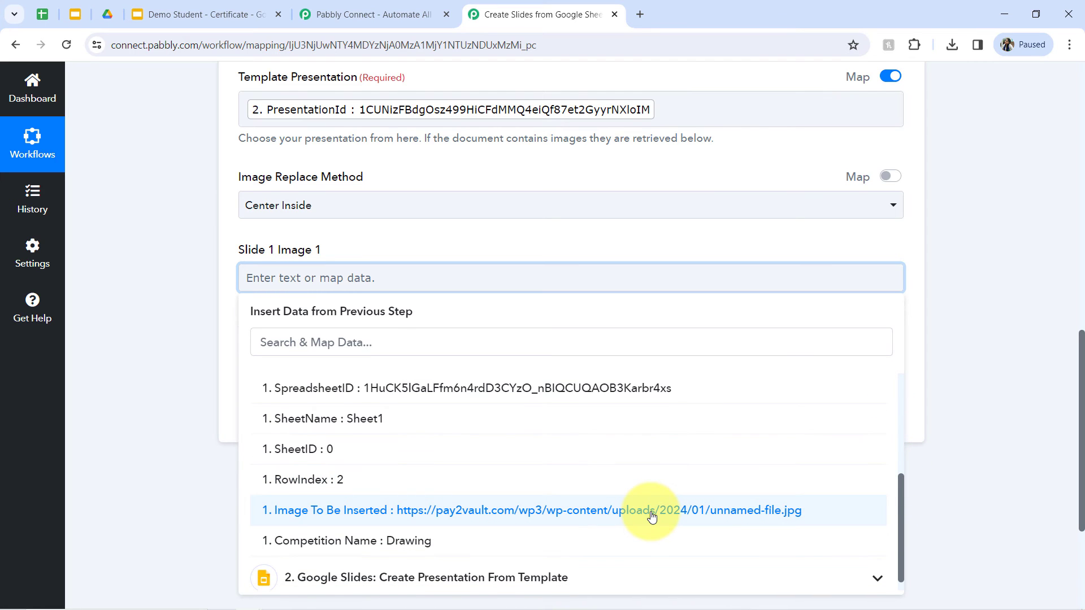
{"action": "left_click", "coordinate": [653, 515]}
{"action": "left_click", "coordinate": [204, 247]}
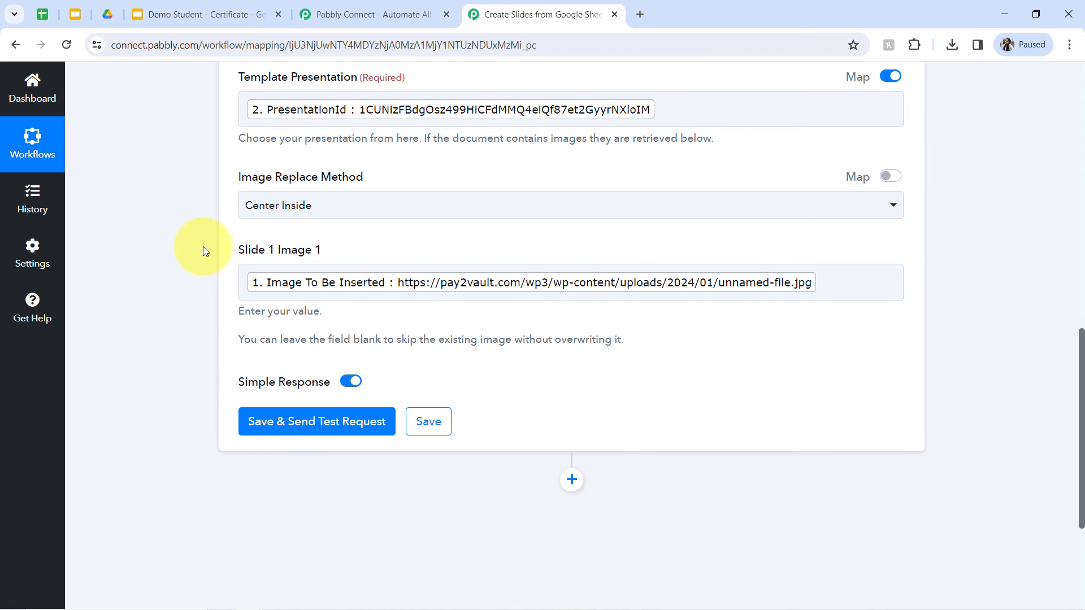
Step: Compare the mapped Slide 1 Image 1 field with the logo image it replaces in the Demo Student - Certificate presentation
{"action": "left_click_drag", "start_coordinate": [269, 254], "coordinate": [325, 254]}
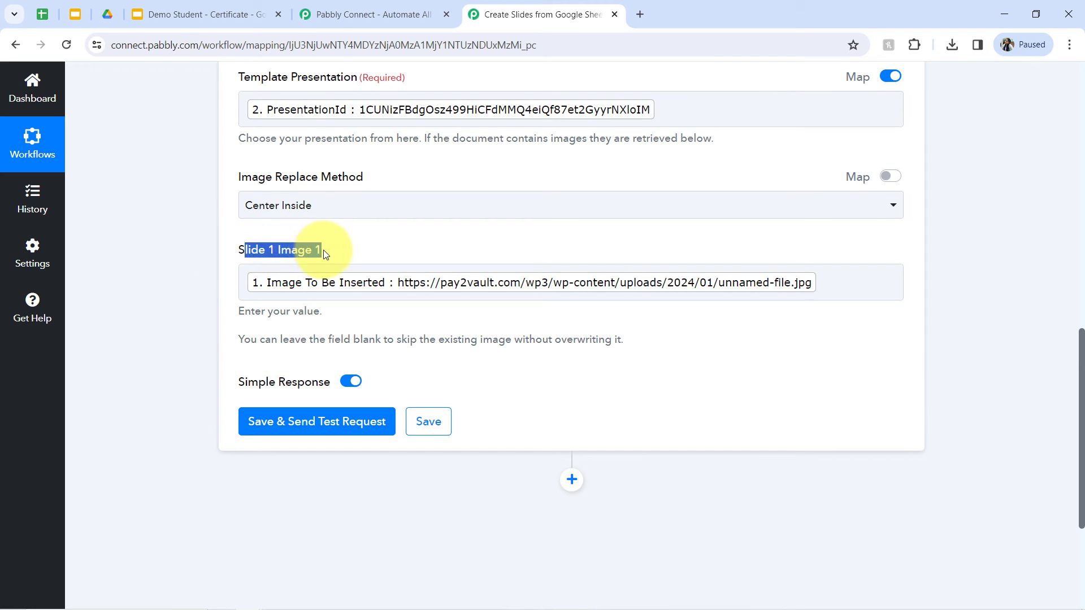
{"action": "left_click", "coordinate": [186, 14]}
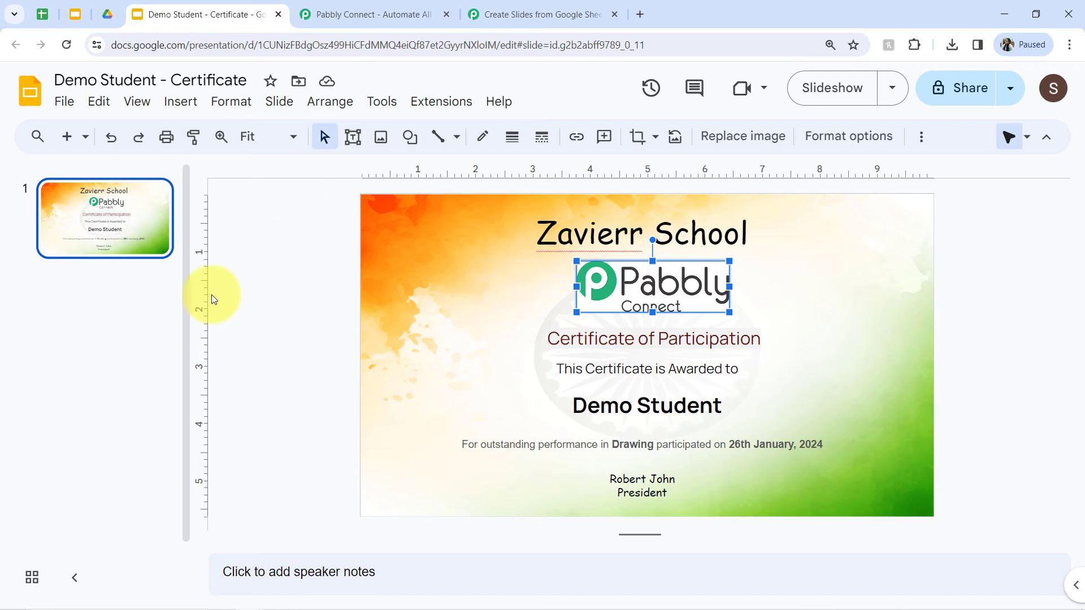
{"action": "left_click", "coordinate": [492, 15]}
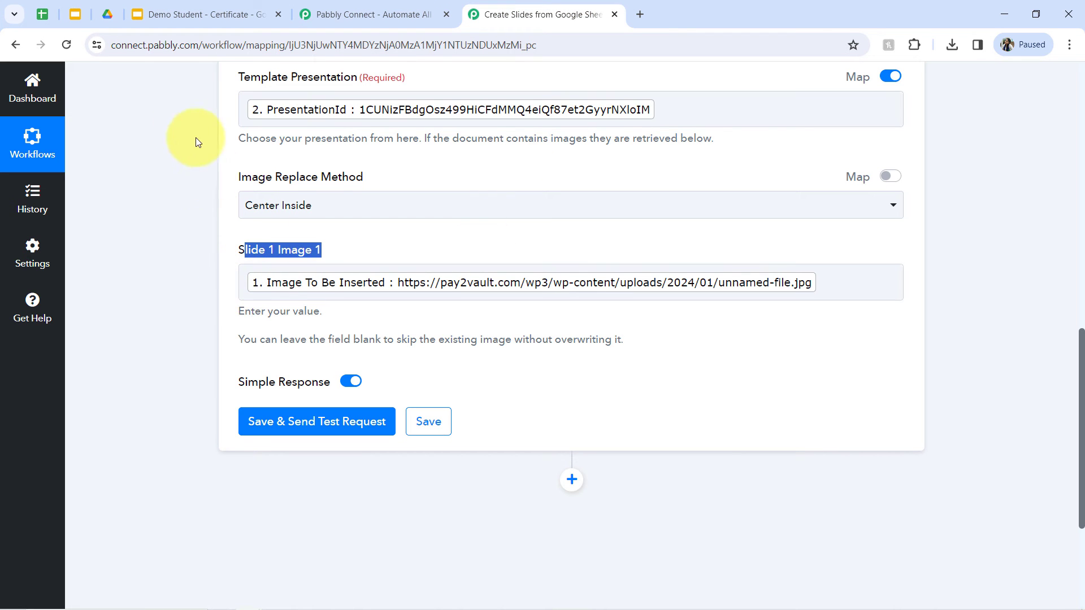
{"action": "left_click", "coordinate": [203, 14]}
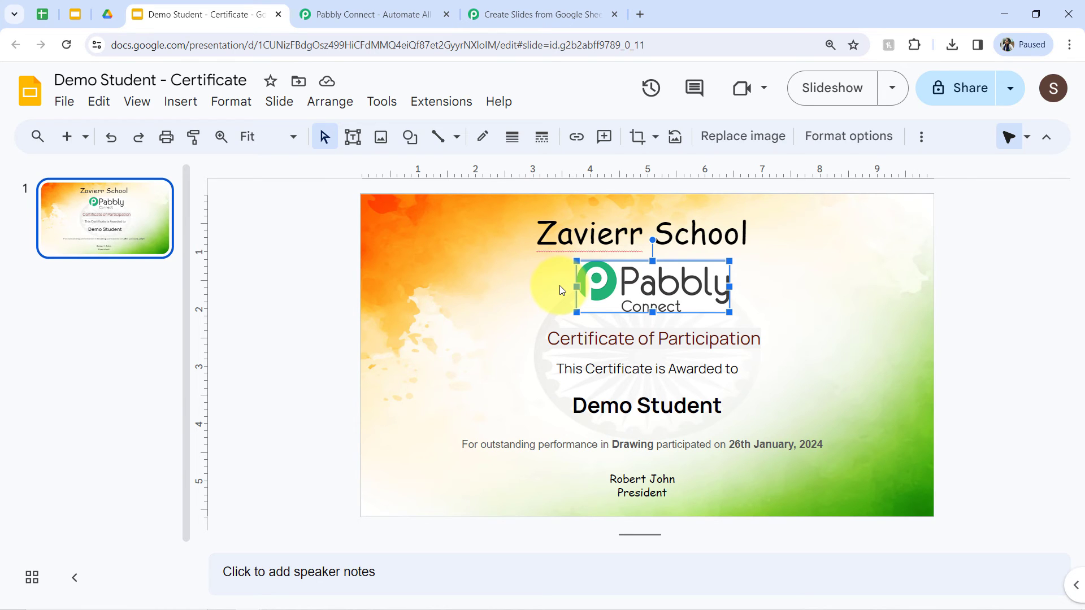
{"action": "left_click", "coordinate": [498, 15]}
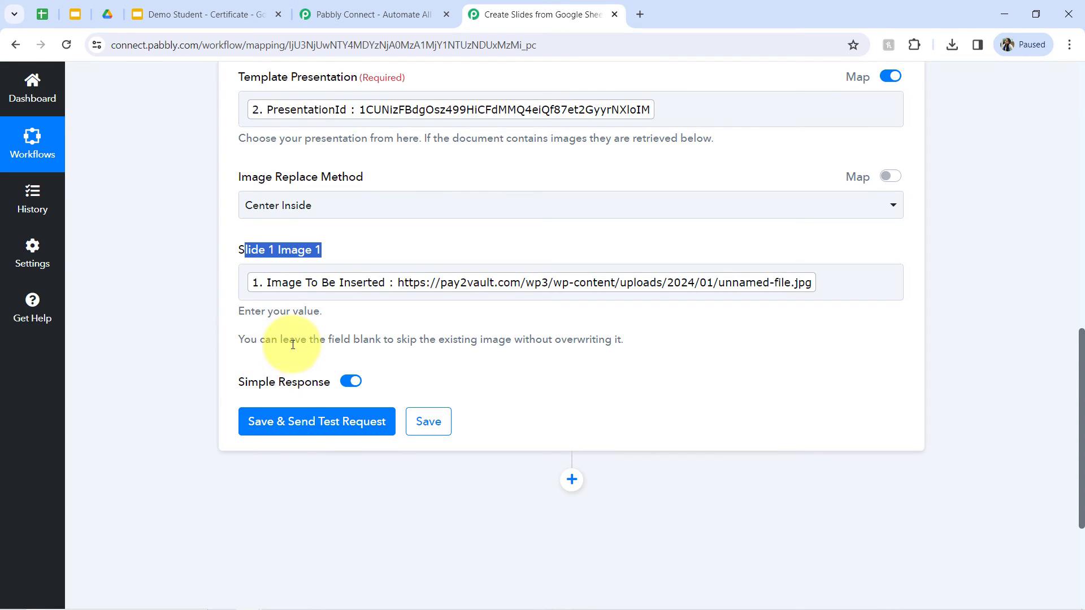
{"action": "left_click_drag", "start_coordinate": [246, 249], "coordinate": [298, 250]}
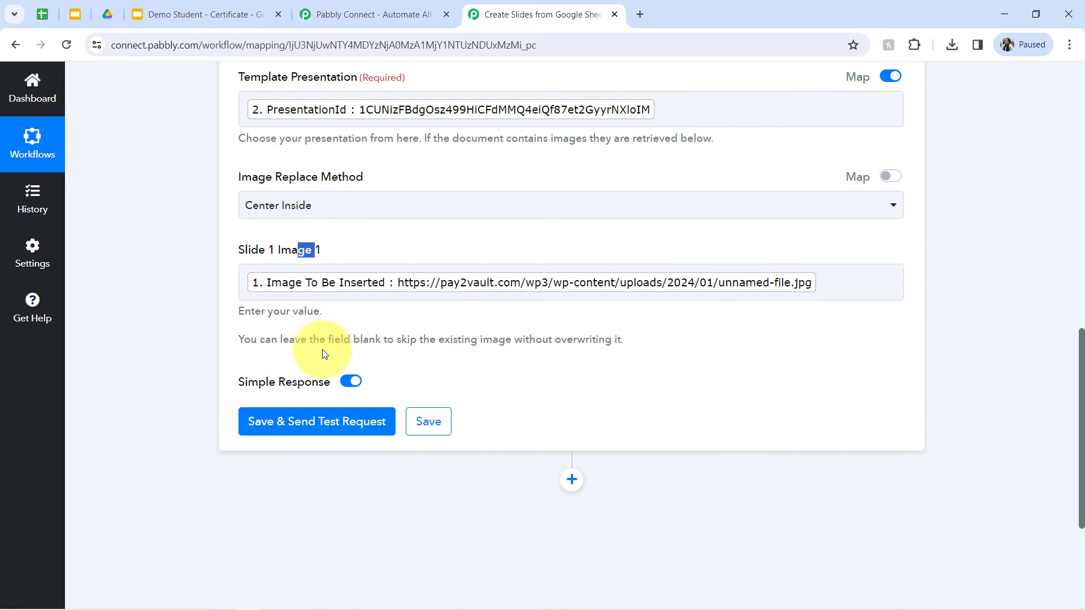
{"action": "left_click", "coordinate": [192, 325]}
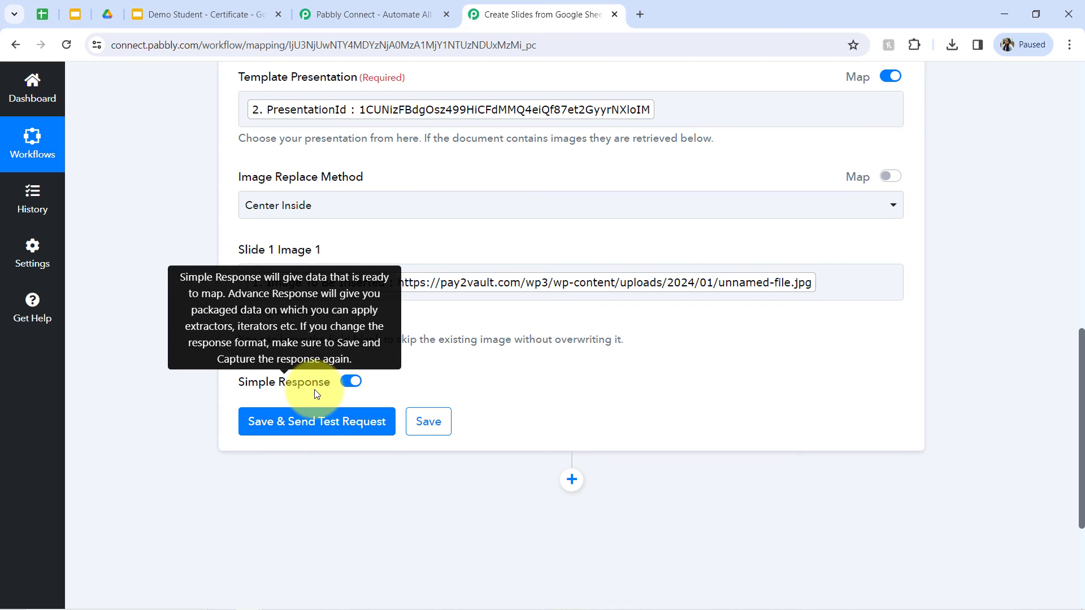
Step: Save the Upload Image in Presentation action with a test request and check the image in the Demo Student - Certificate presentation
{"action": "left_click", "coordinate": [290, 428]}
{"action": "left_click", "coordinate": [171, 7]}
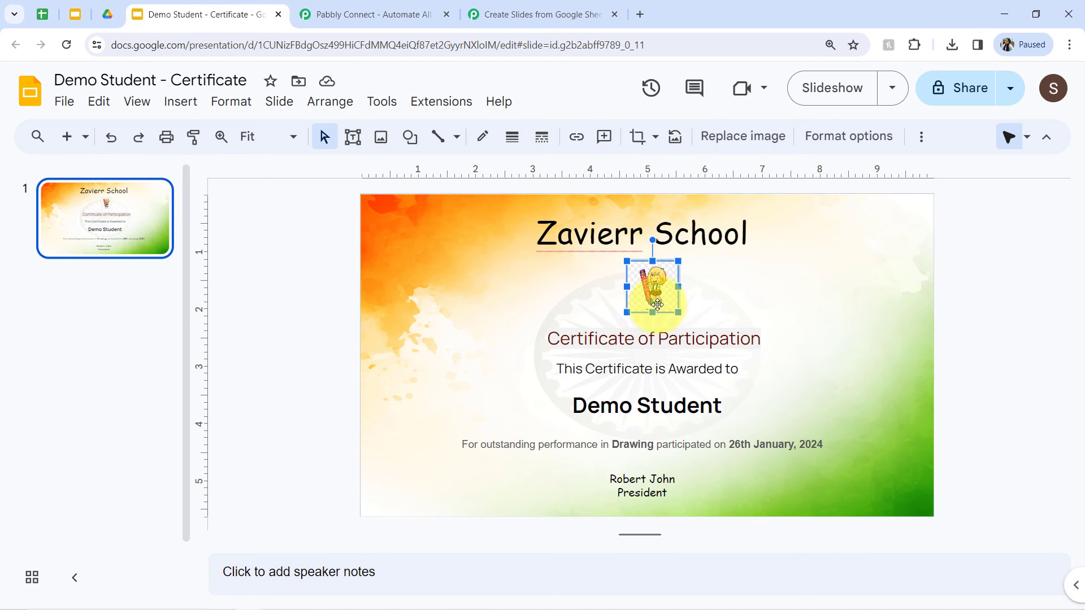
{"action": "left_click", "coordinate": [548, 314]}
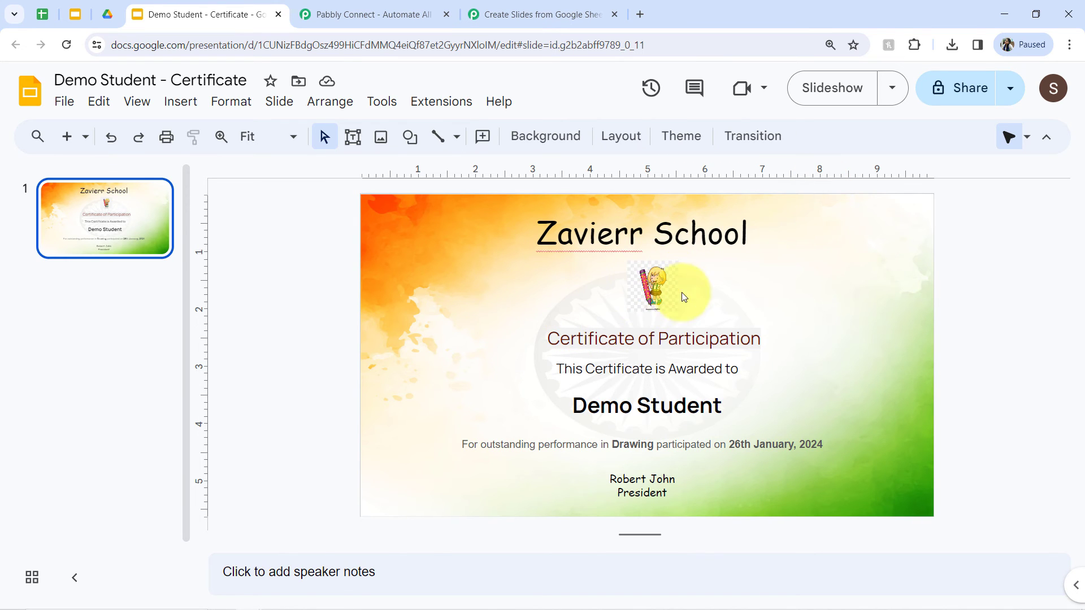
Step: Resize the replaced image slightly larger and reposition it between the Zavierr School heading and the Certificate of Participation title
{"action": "left_click_drag", "start_coordinate": [656, 278], "coordinate": [599, 235]}
{"action": "left_click_drag", "start_coordinate": [595, 278], "coordinate": [604, 295]}
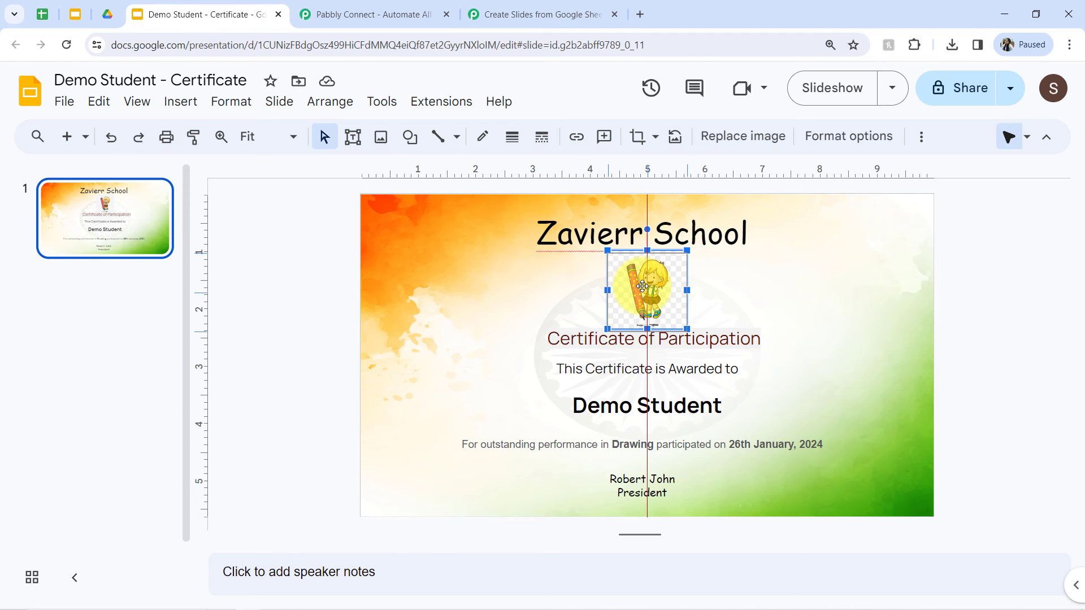
{"action": "left_click_drag", "start_coordinate": [642, 286], "coordinate": [642, 289]}
{"action": "left_click_drag", "start_coordinate": [608, 254], "coordinate": [624, 269]}
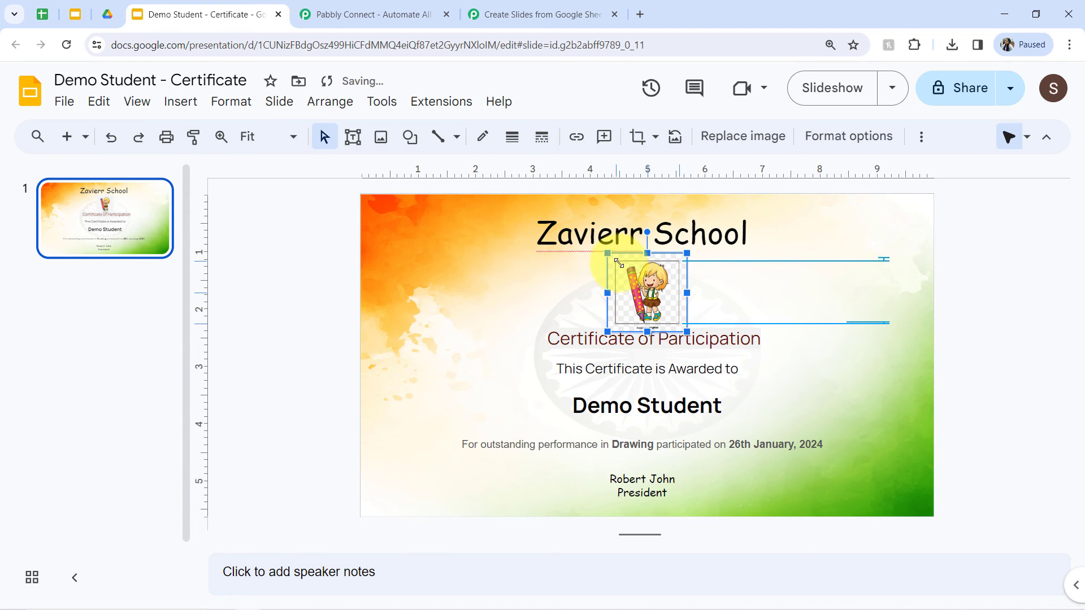
{"action": "left_click_drag", "start_coordinate": [644, 305], "coordinate": [631, 295]}
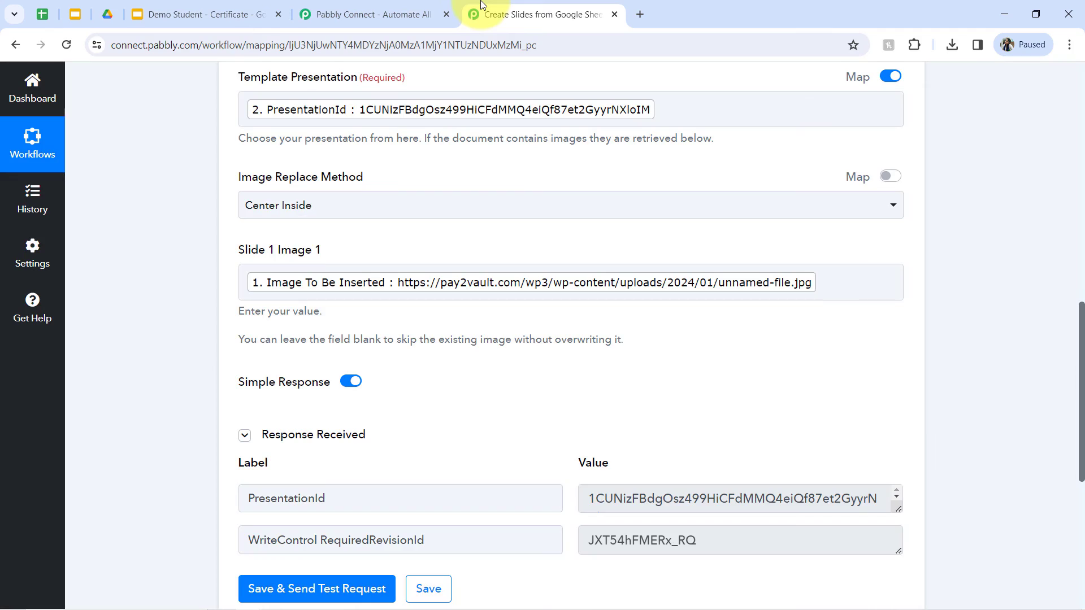
Step: Examine the response and the three workflow steps, checking them against the updated Demo Student certificate in Google Slides
{"action": "left_click", "coordinate": [540, 14]}
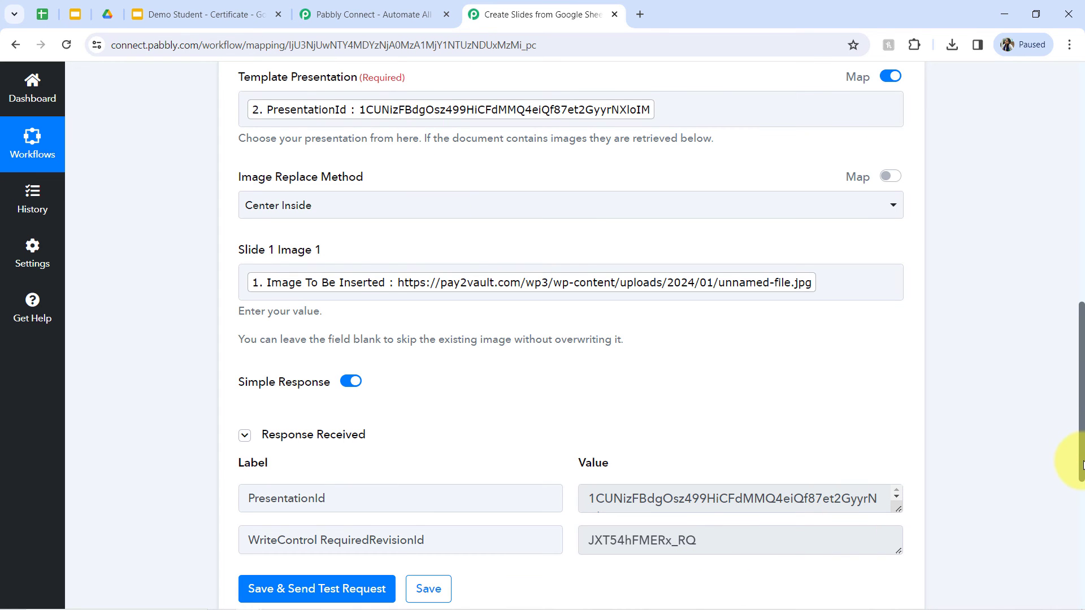
{"action": "left_click_drag", "start_coordinate": [1083, 463], "coordinate": [1080, 194]}
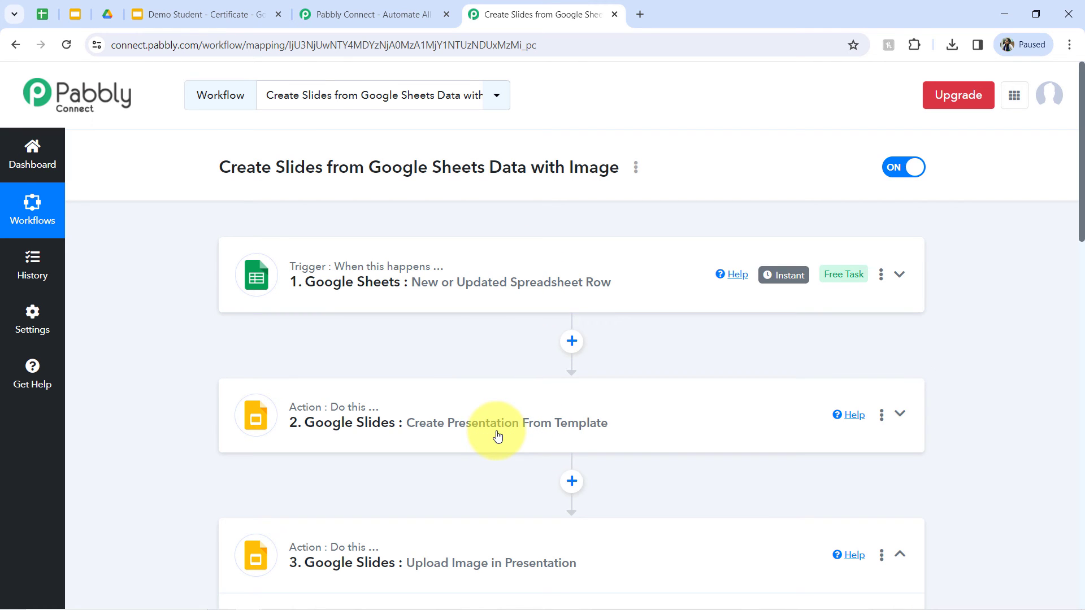
{"action": "left_click", "coordinate": [158, 17]}
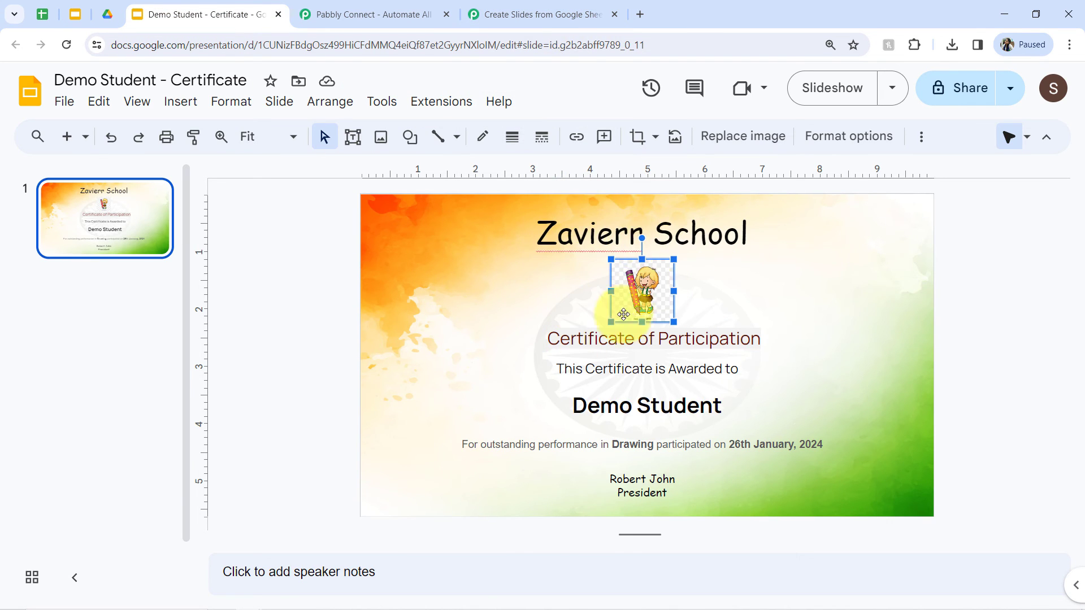
{"action": "left_click", "coordinate": [527, 7]}
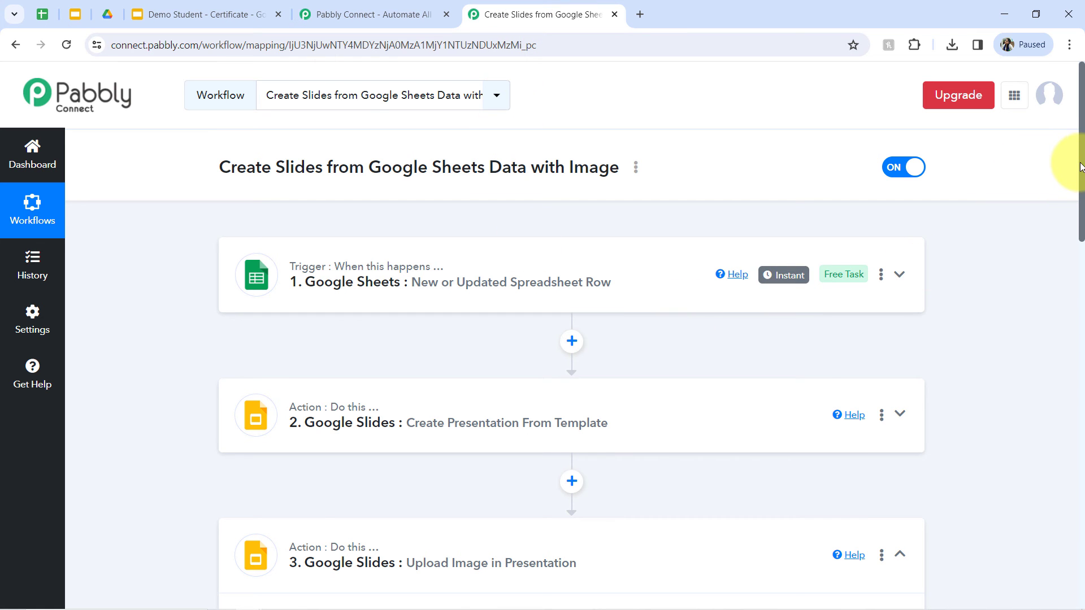
{"action": "left_click_drag", "start_coordinate": [1080, 167], "coordinate": [1079, 130]}
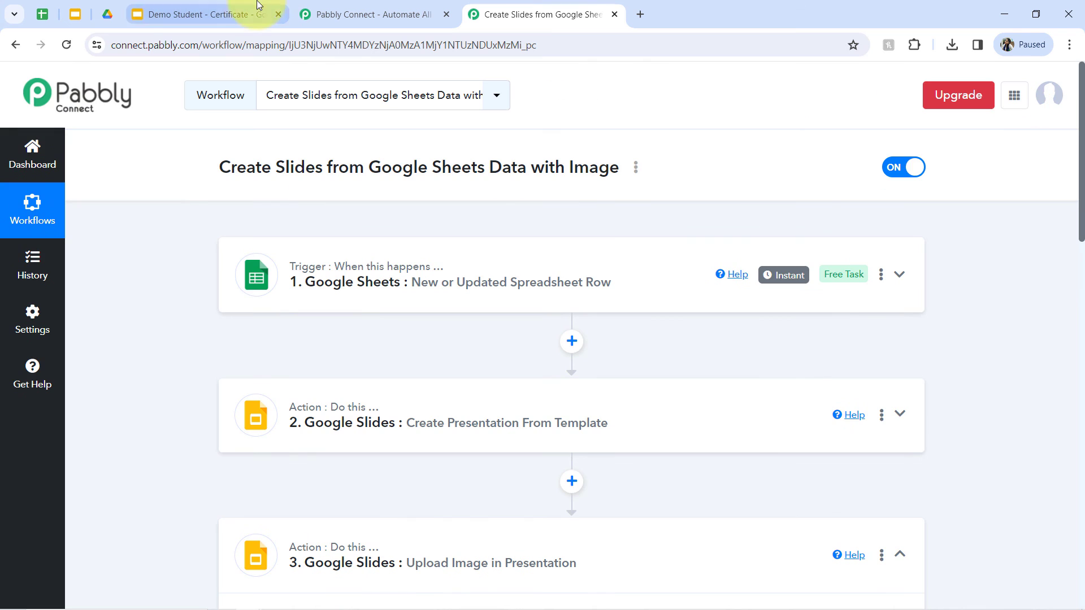
Step: Switch to the All Student Data spreadsheet and examine its five student columns and the Pabbly Connect Webhooks options, including Send All Data
{"action": "left_click", "coordinate": [42, 15]}
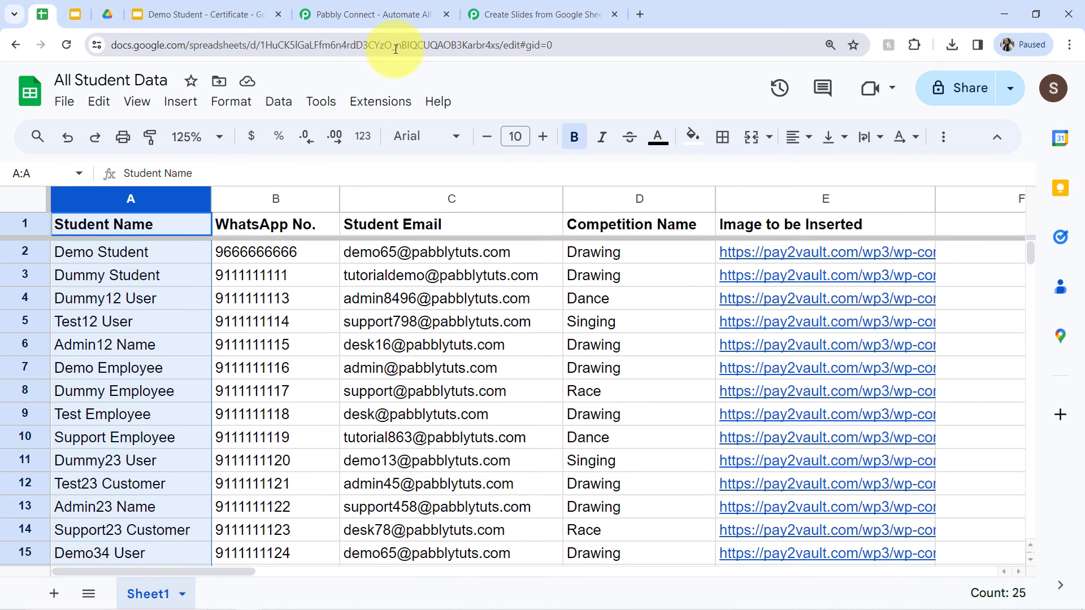
{"action": "left_click", "coordinate": [271, 322]}
{"action": "left_click_drag", "start_coordinate": [129, 199], "coordinate": [816, 225]}
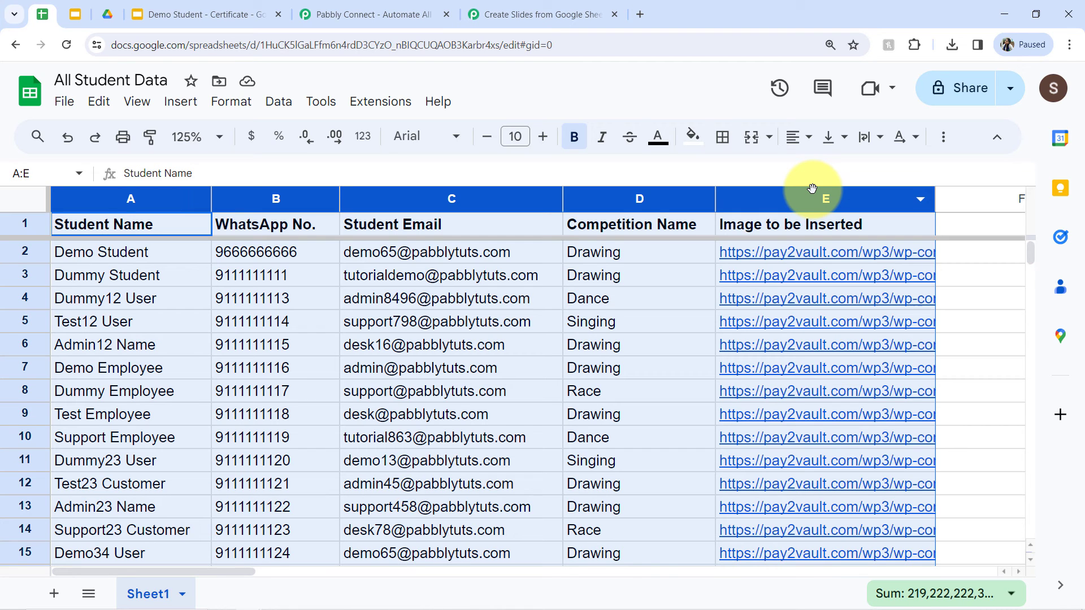
{"action": "left_click", "coordinate": [480, 339]}
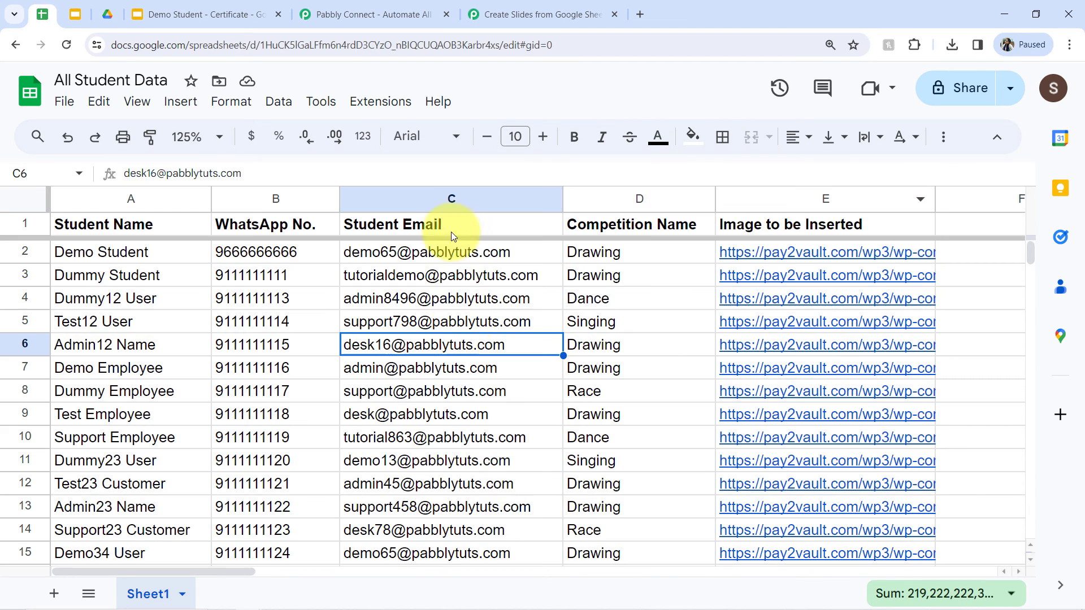
{"action": "left_click", "coordinate": [380, 98]}
{"action": "mouse_move", "coordinate": [622, 283]}
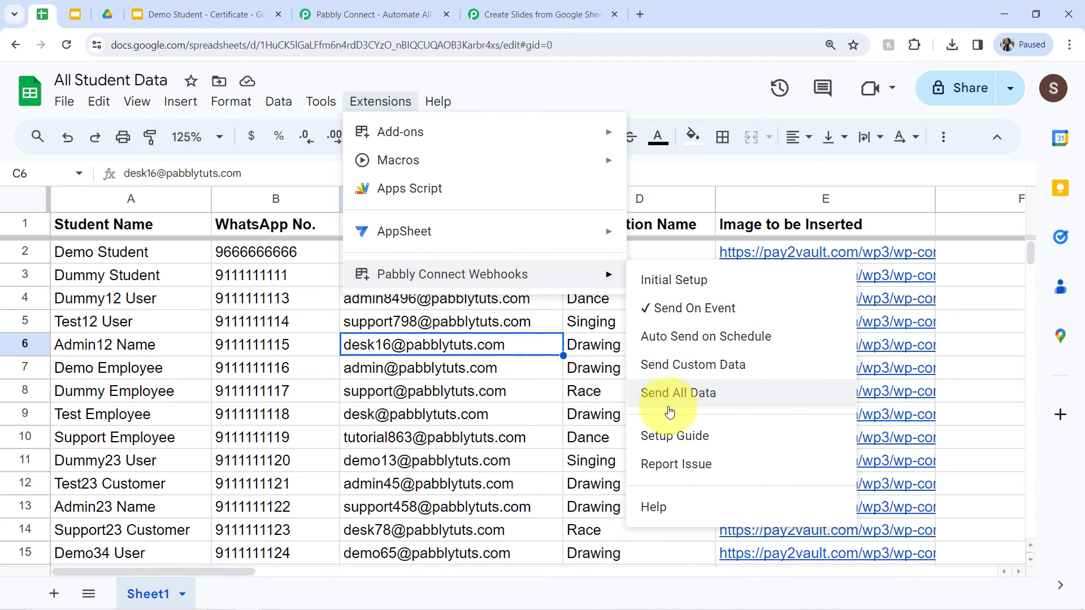
{"action": "left_click", "coordinate": [423, 481]}
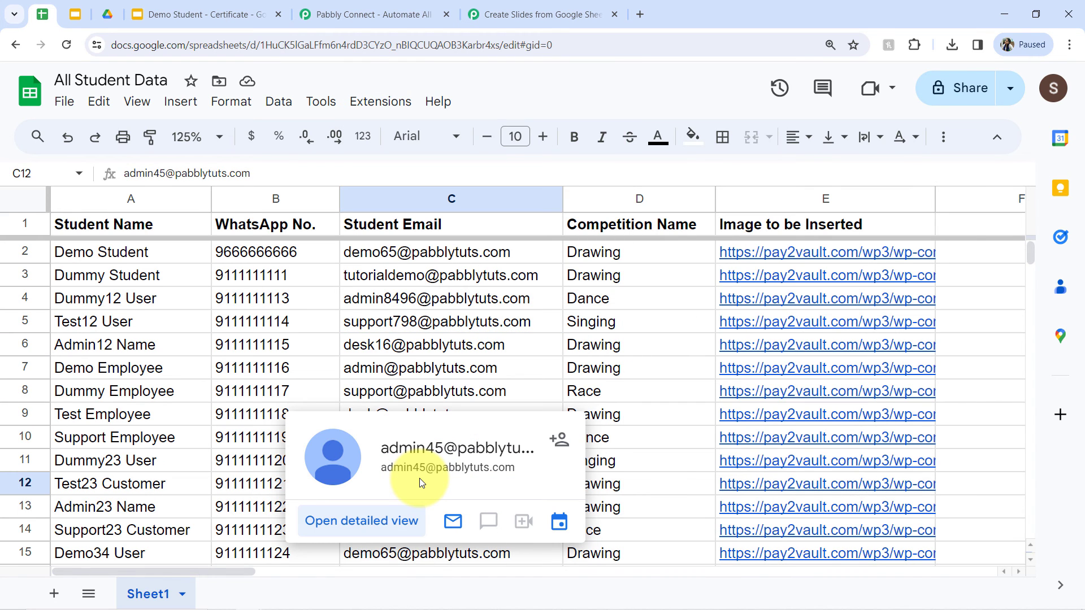
Step: Examine the Image to be Inserted links and the Student Name entries that supply the certificates
{"action": "left_click_drag", "start_coordinate": [791, 252], "coordinate": [817, 484]}
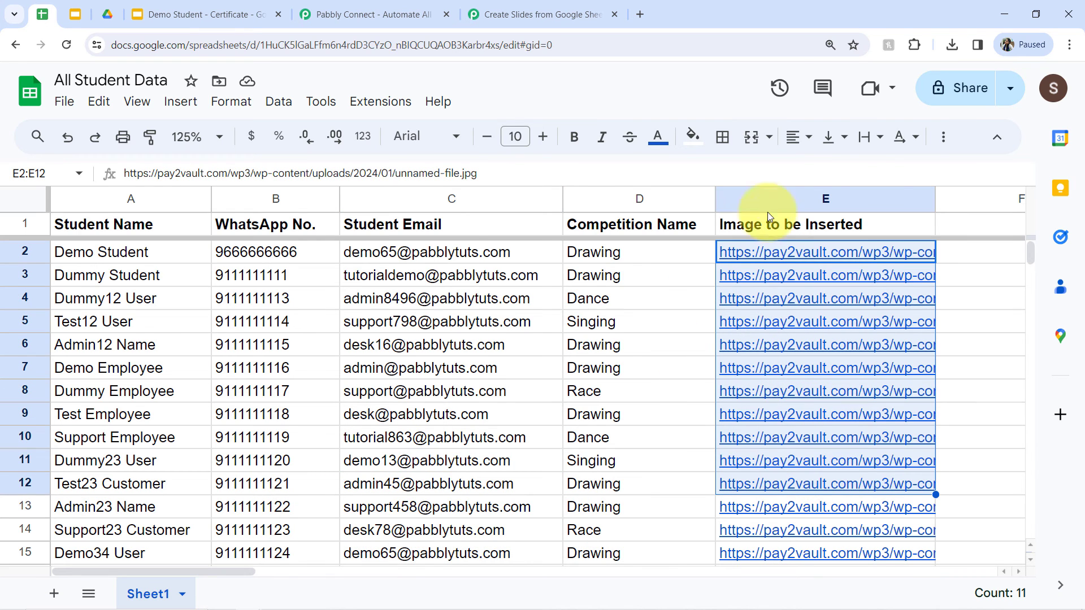
{"action": "left_click", "coordinate": [161, 320]}
{"action": "left_click", "coordinate": [140, 209]}
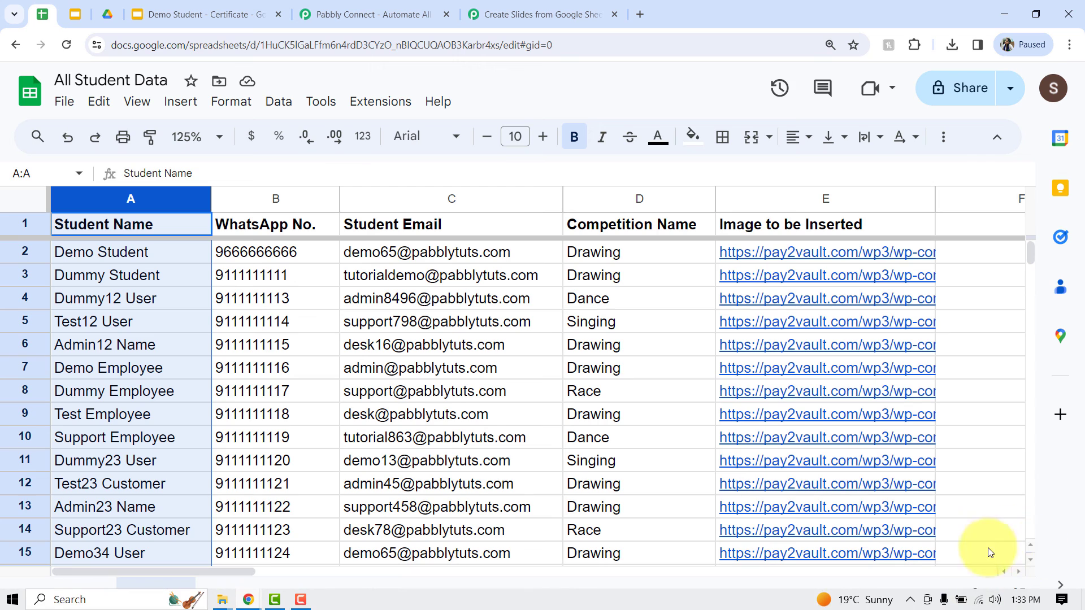
{"action": "left_click", "coordinate": [81, 390]}
{"action": "left_click", "coordinate": [130, 321]}
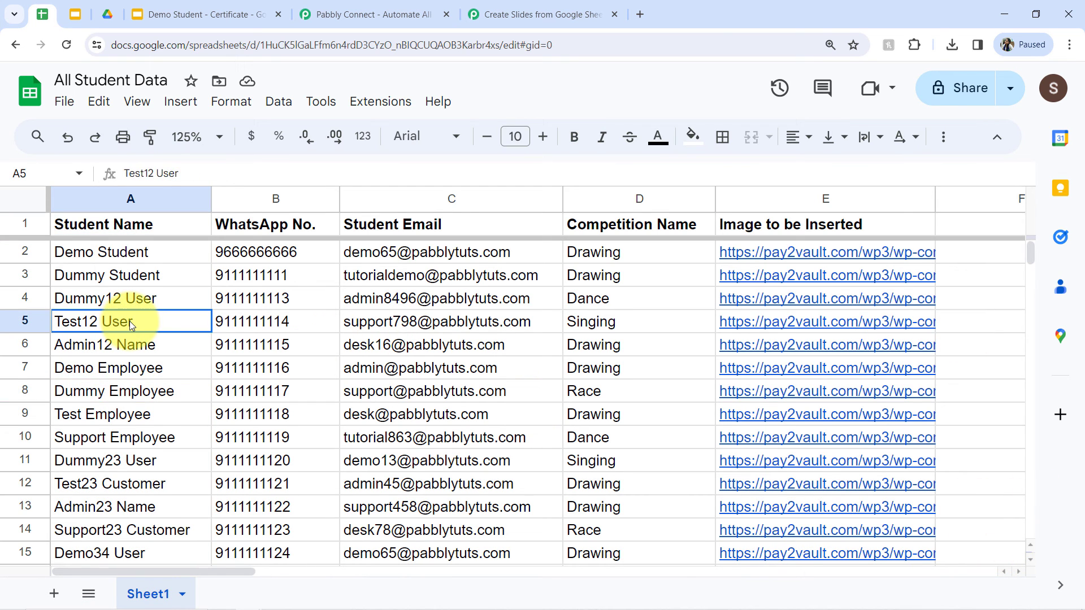
{"action": "left_click", "coordinate": [192, 345]}
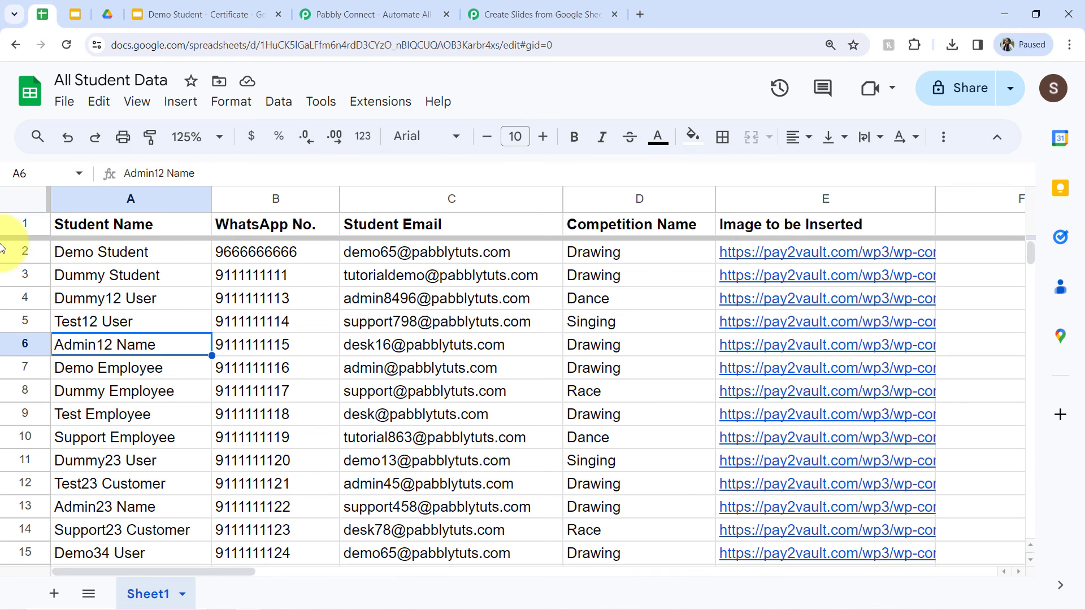
Step: Check the Demo Student row against its certificate, close that presentation, and inspect the student certificates folder in Google Drive
{"action": "left_click", "coordinate": [23, 252]}
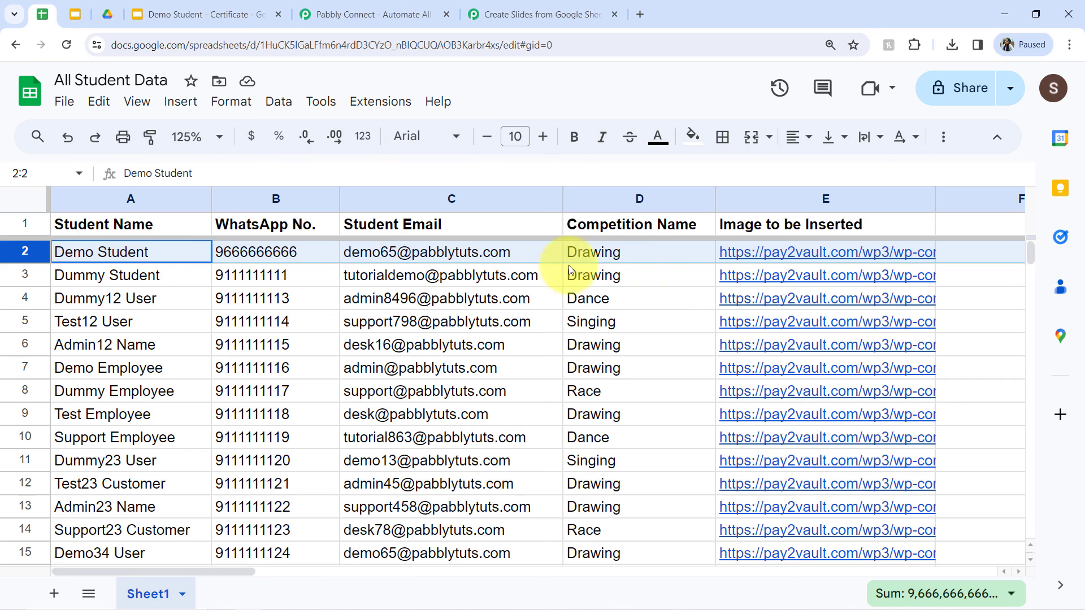
{"action": "left_click", "coordinate": [218, 7]}
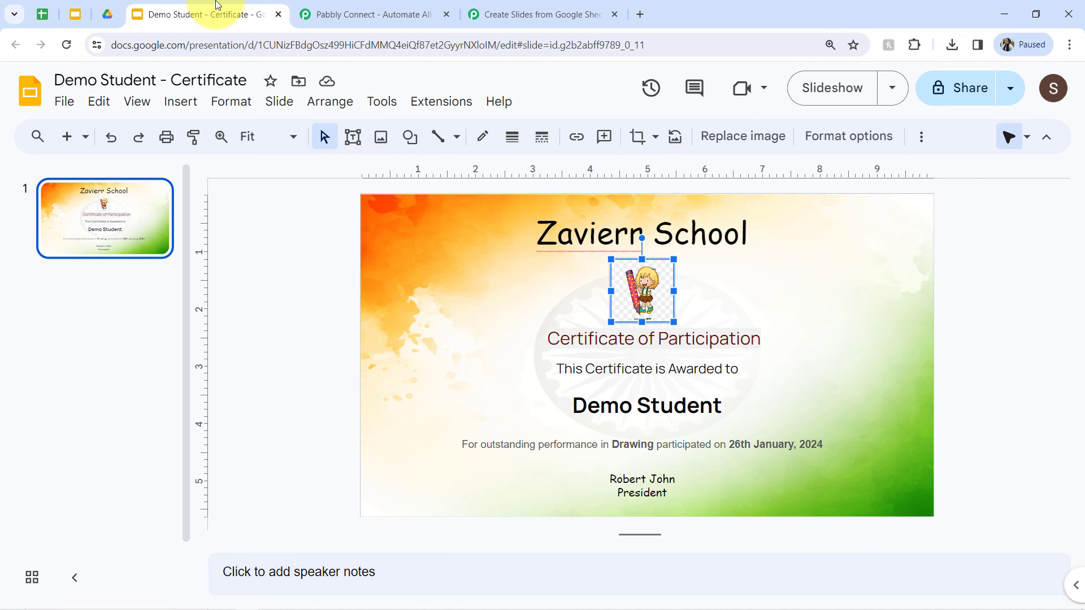
{"action": "left_click", "coordinate": [280, 14]}
{"action": "left_click", "coordinate": [335, 13]}
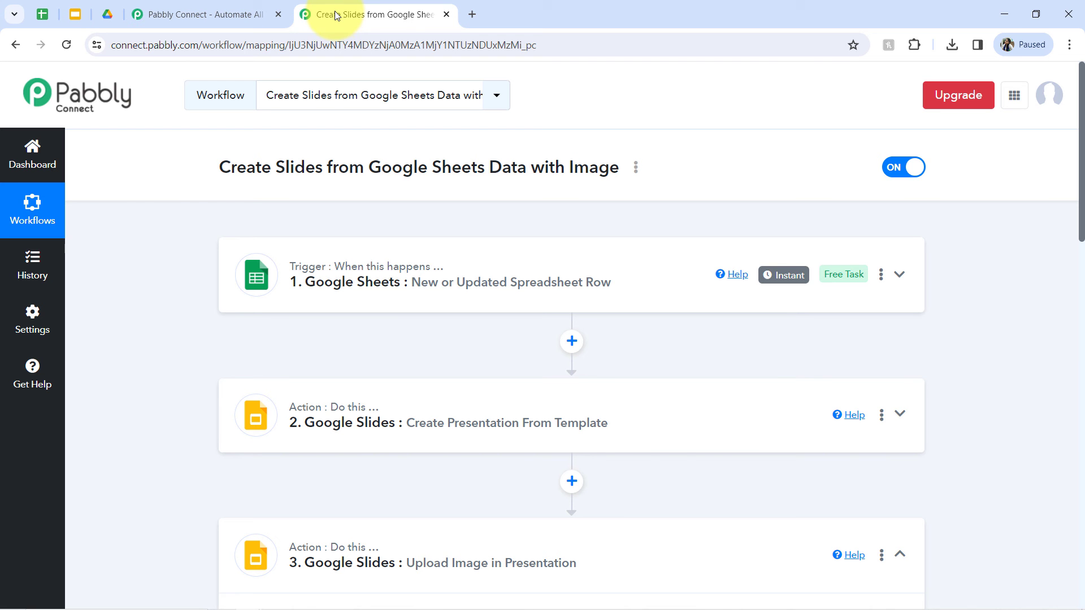
{"action": "left_click", "coordinate": [107, 12]}
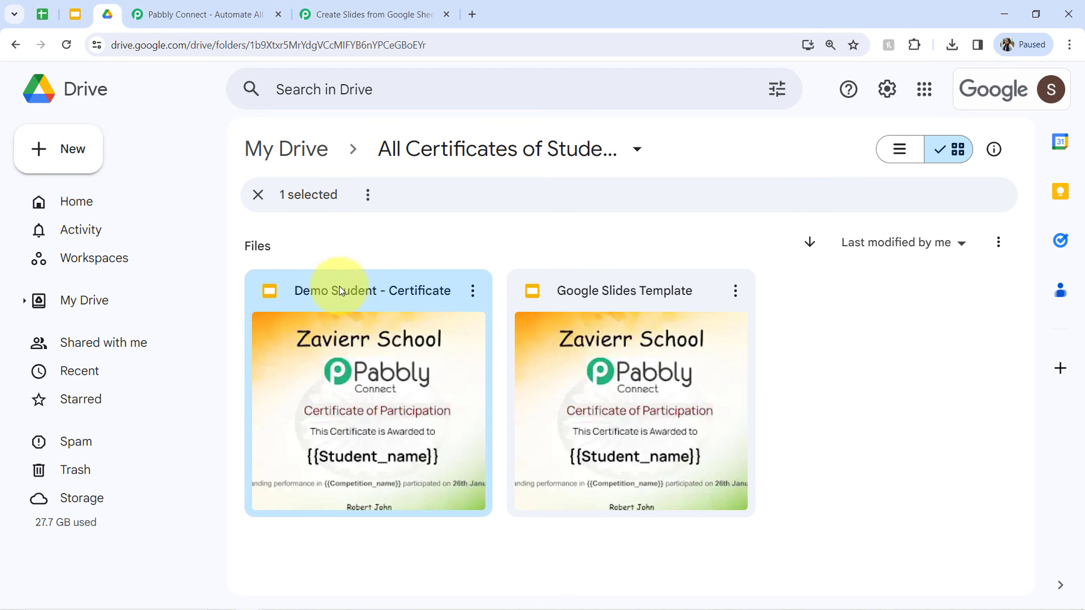
{"action": "left_click", "coordinate": [777, 396]}
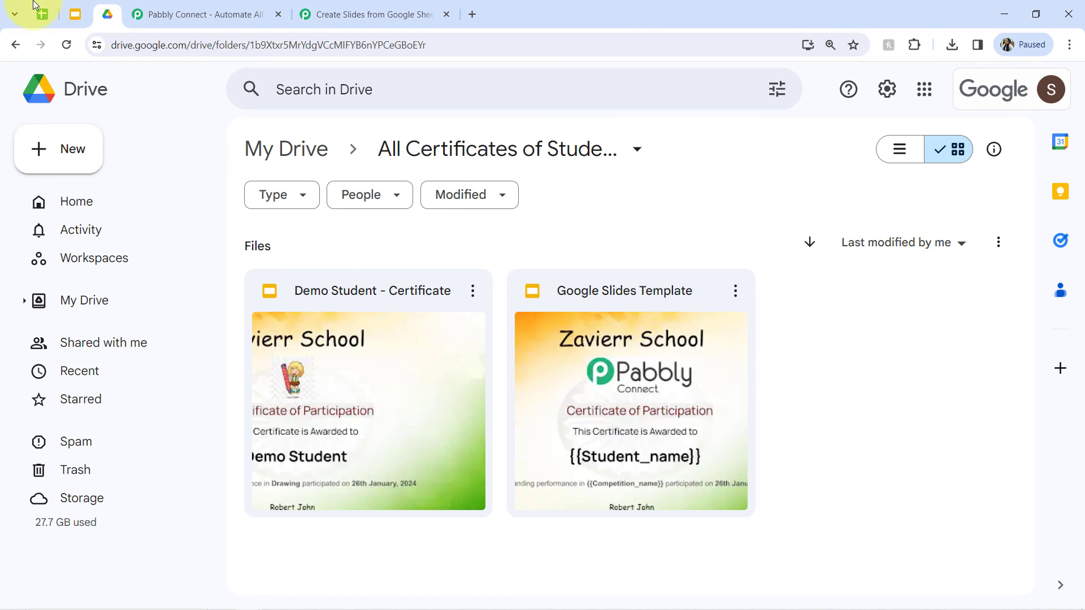
Step: Switch to the All Student Data spreadsheet and send all its rows through Pabbly Connect Webhooks with Send All Data
{"action": "left_click", "coordinate": [44, 13]}
{"action": "left_click", "coordinate": [367, 111]}
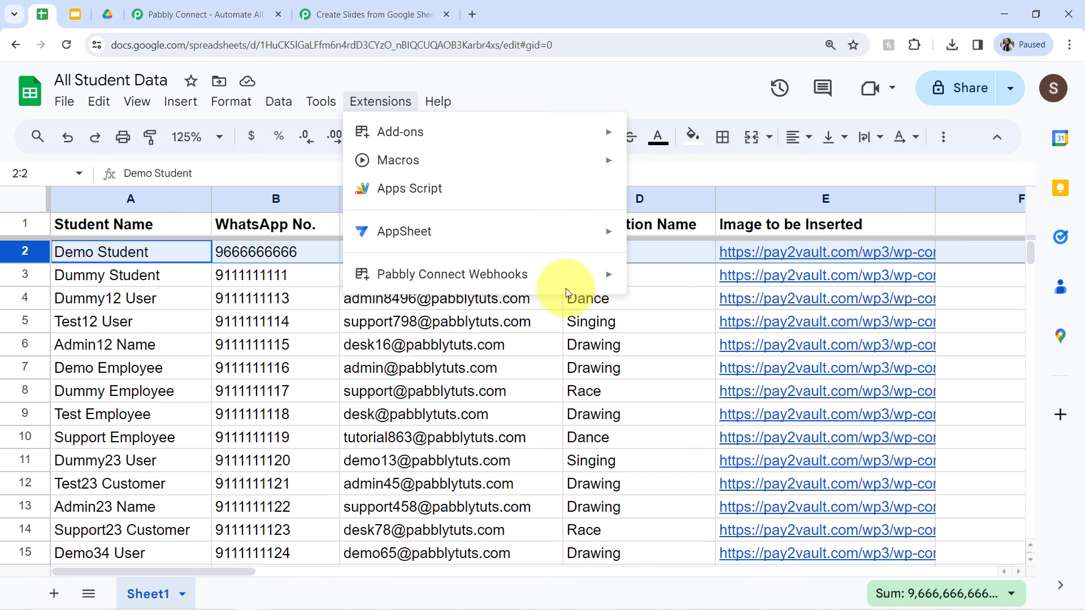
{"action": "mouse_move", "coordinate": [582, 279]}
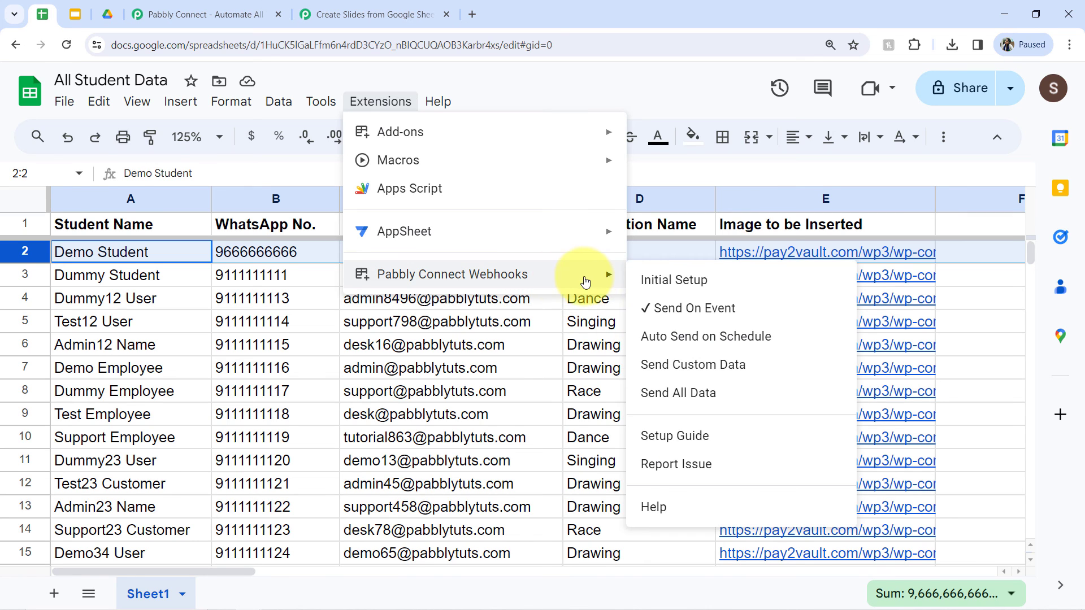
{"action": "left_click", "coordinate": [653, 391]}
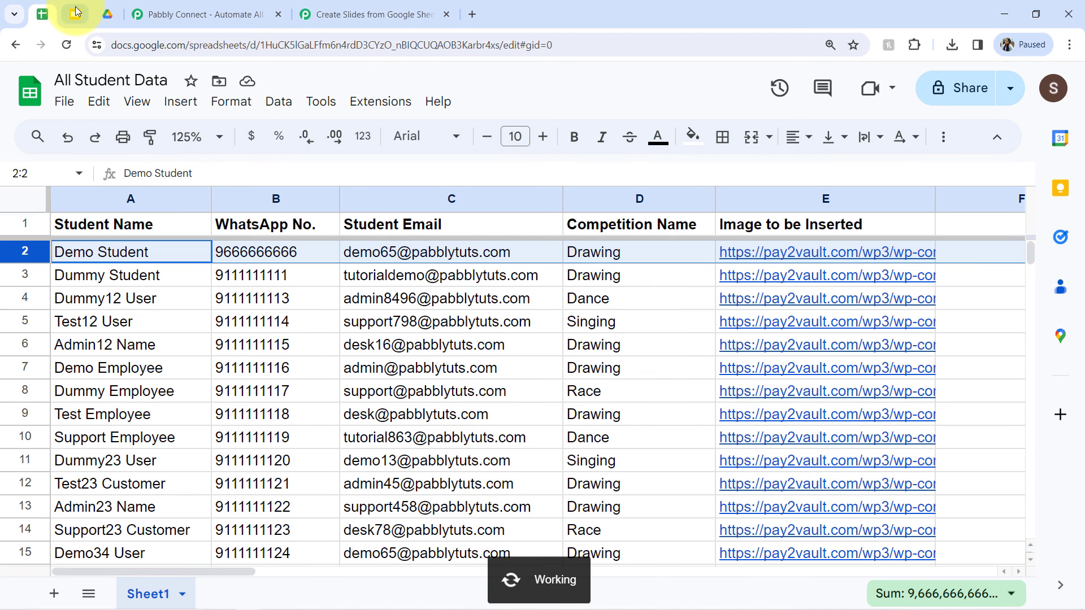
Step: Monitor the Google Drive certificates folder for newly generated student certificates while the spreadsheet data is being sent
{"action": "left_click", "coordinate": [106, 16]}
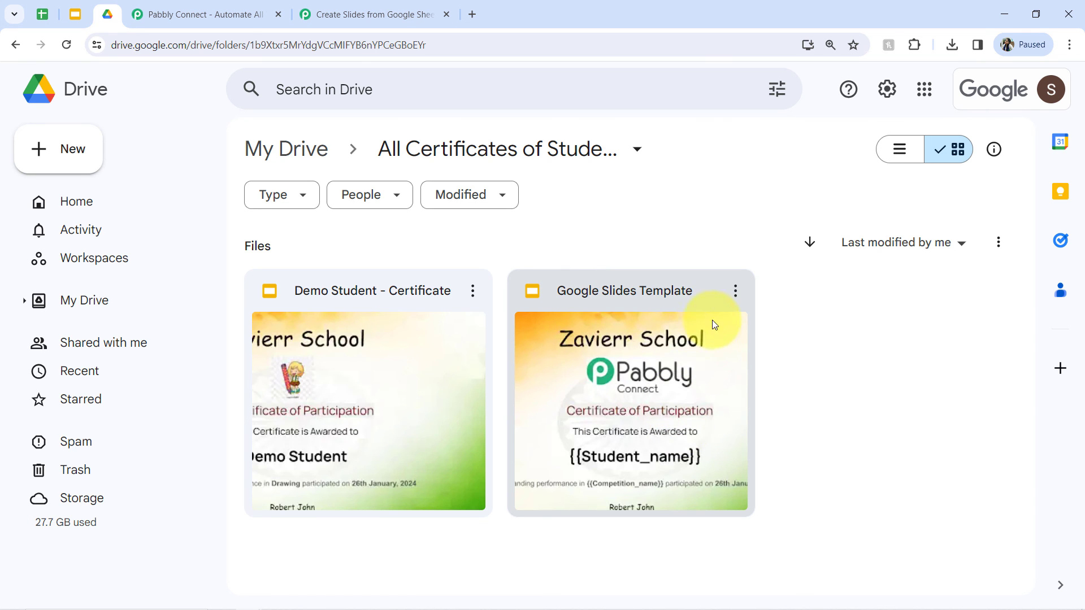
{"action": "left_click", "coordinate": [42, 14]}
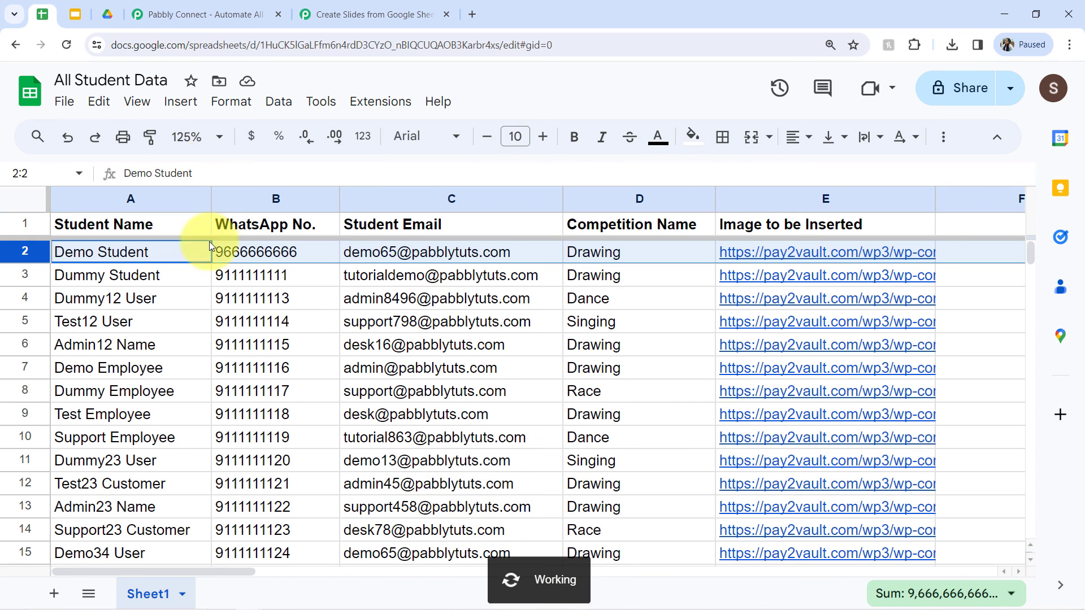
{"action": "left_click", "coordinate": [108, 14]}
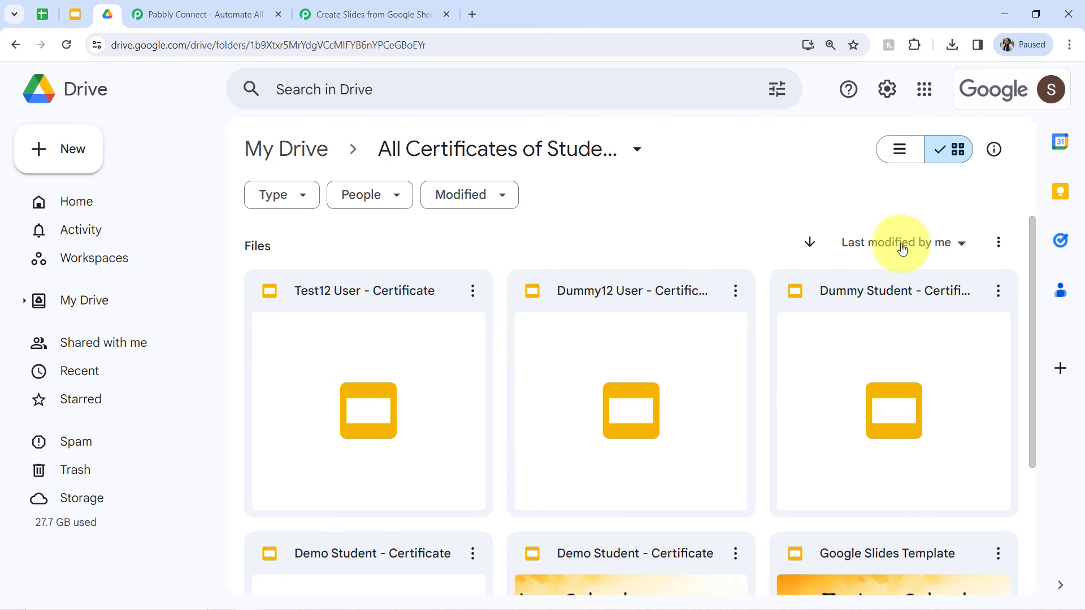
{"action": "left_click_drag", "start_coordinate": [1032, 233], "coordinate": [1026, 403]}
{"action": "left_click_drag", "start_coordinate": [1032, 447], "coordinate": [1051, 196]}
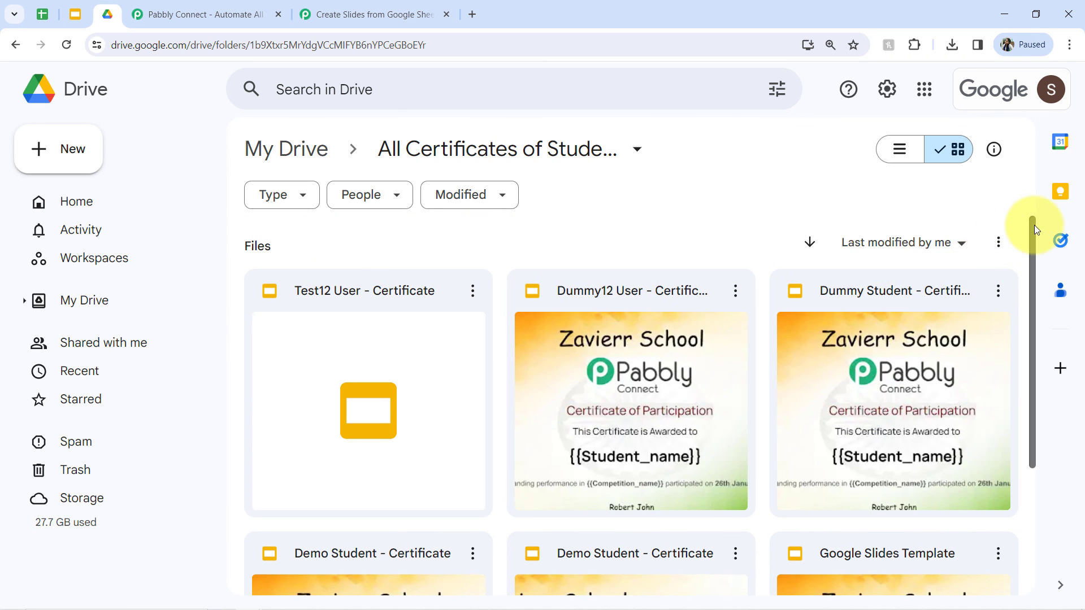
{"action": "left_click_drag", "start_coordinate": [1034, 225], "coordinate": [1035, 465]}
{"action": "left_click_drag", "start_coordinate": [1038, 414], "coordinate": [1046, 235]}
Step: Open the Dummy12 User certificate, examine its replaced image and competition name, and close the presentation
{"action": "double_click", "coordinate": [627, 384]}
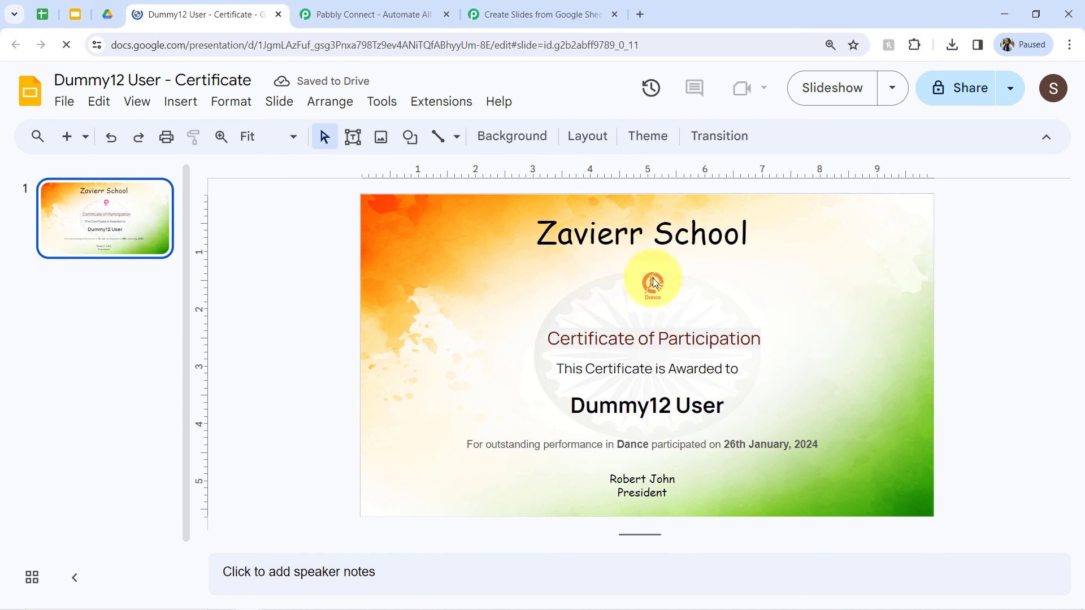
{"action": "left_click", "coordinate": [653, 283]}
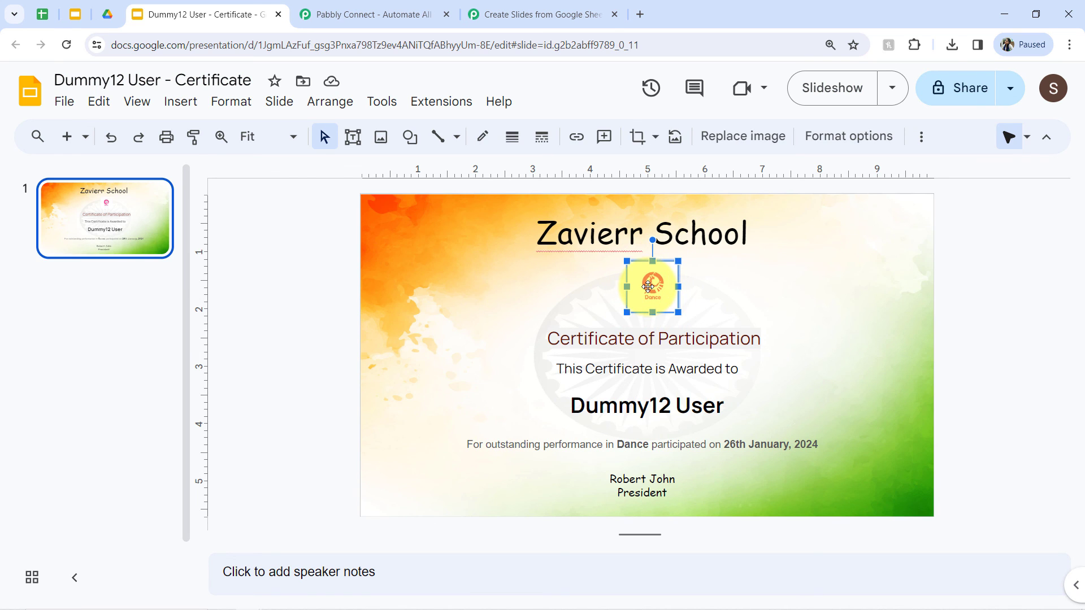
{"action": "double_click", "coordinate": [633, 445]}
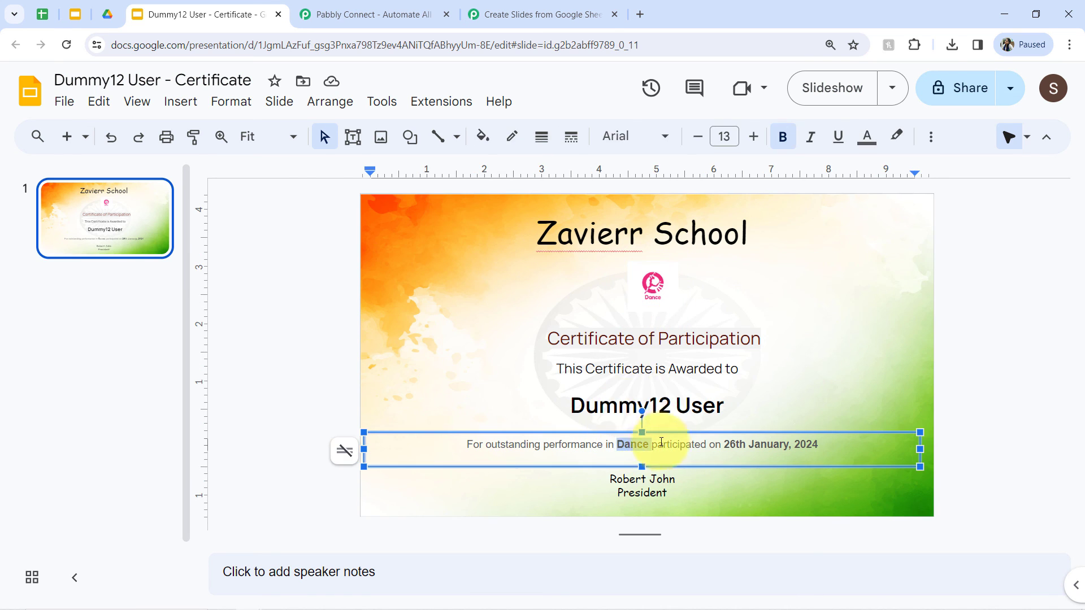
{"action": "left_click", "coordinate": [328, 238]}
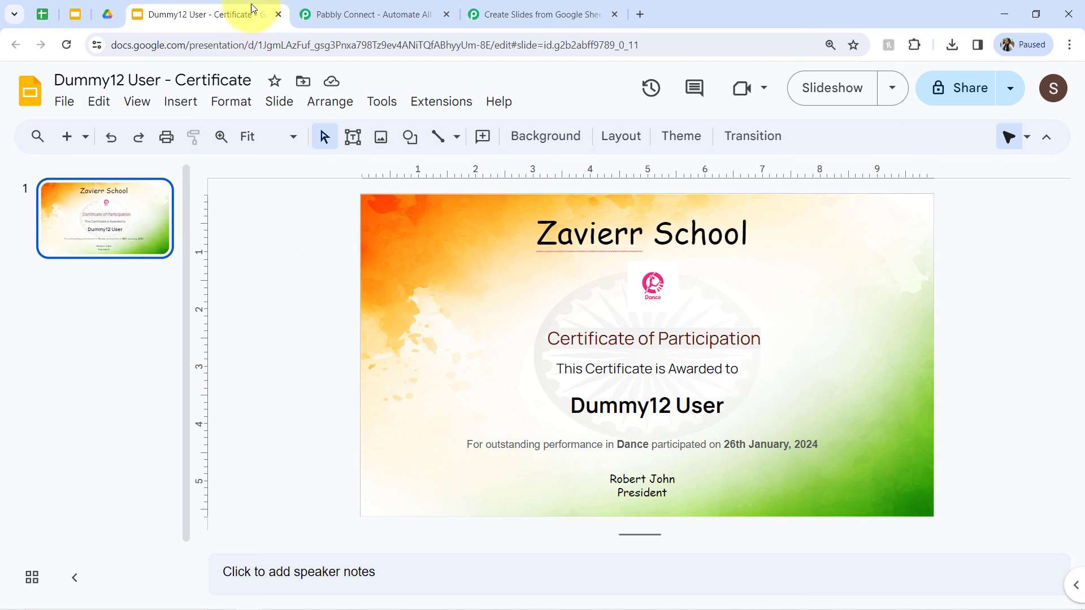
{"action": "left_click", "coordinate": [278, 14]}
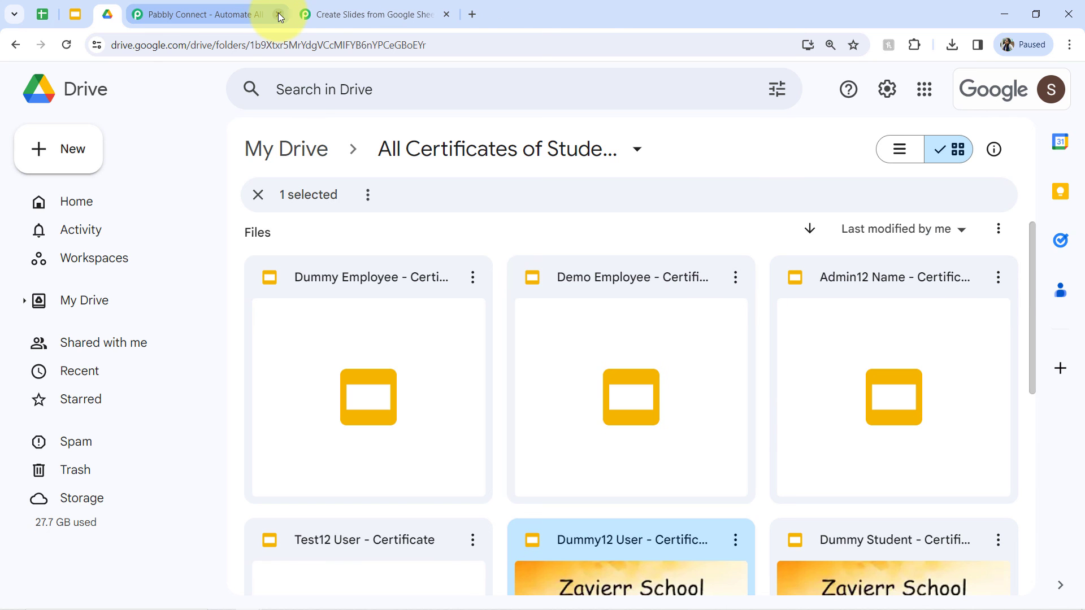
Step: Close the spare Pabbly Connect page and collapse the Upload Image in Presentation step of the Create Slides workflow
{"action": "left_click", "coordinate": [279, 12]}
{"action": "left_click", "coordinate": [214, 12]}
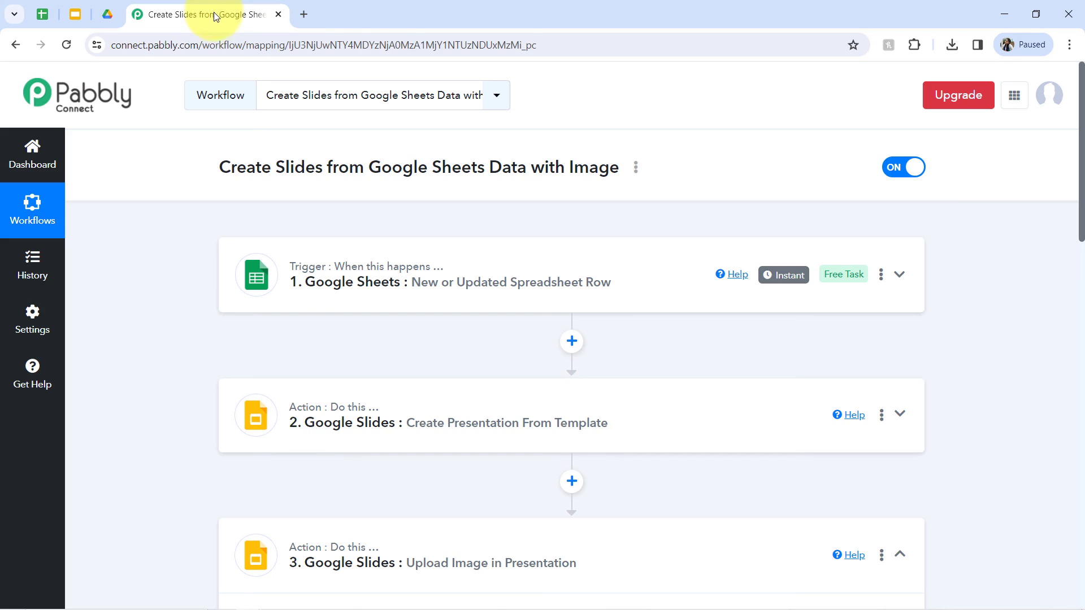
{"action": "left_click_drag", "start_coordinate": [1079, 194], "coordinate": [1030, 230]}
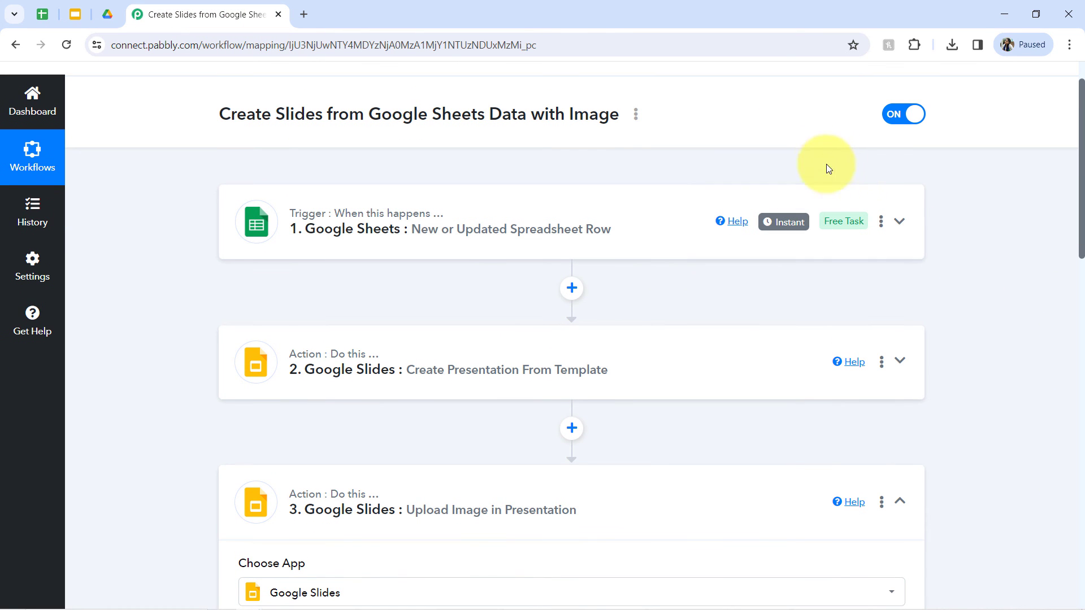
{"action": "left_click", "coordinate": [392, 509]}
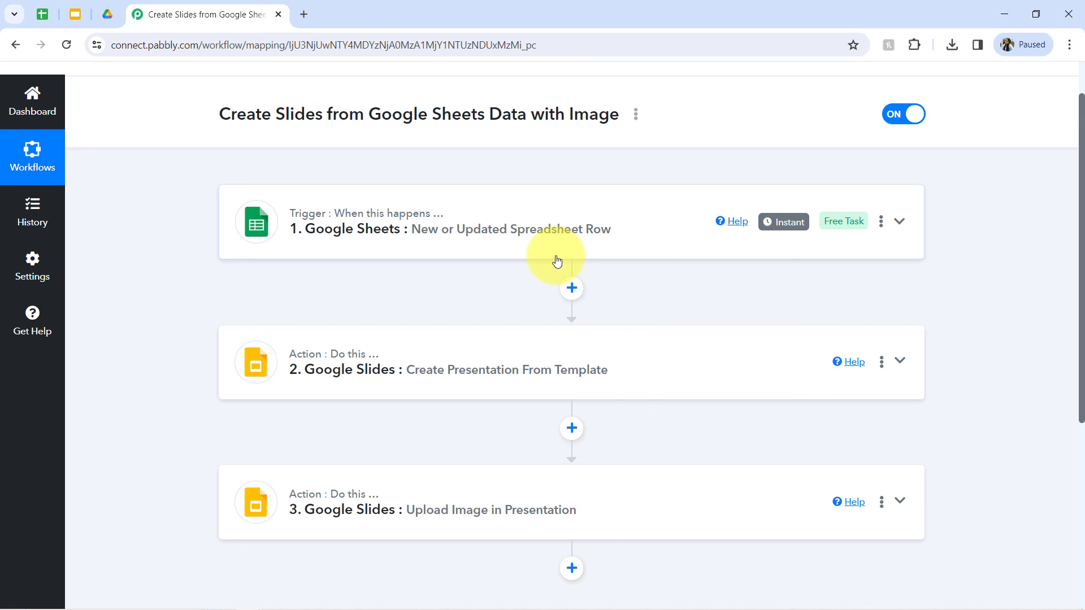
Step: Open the sharing options of the Create Slides from Google Sheets Data with Image workflow and copy its share link
{"action": "left_click", "coordinate": [636, 117]}
{"action": "left_click", "coordinate": [552, 186]}
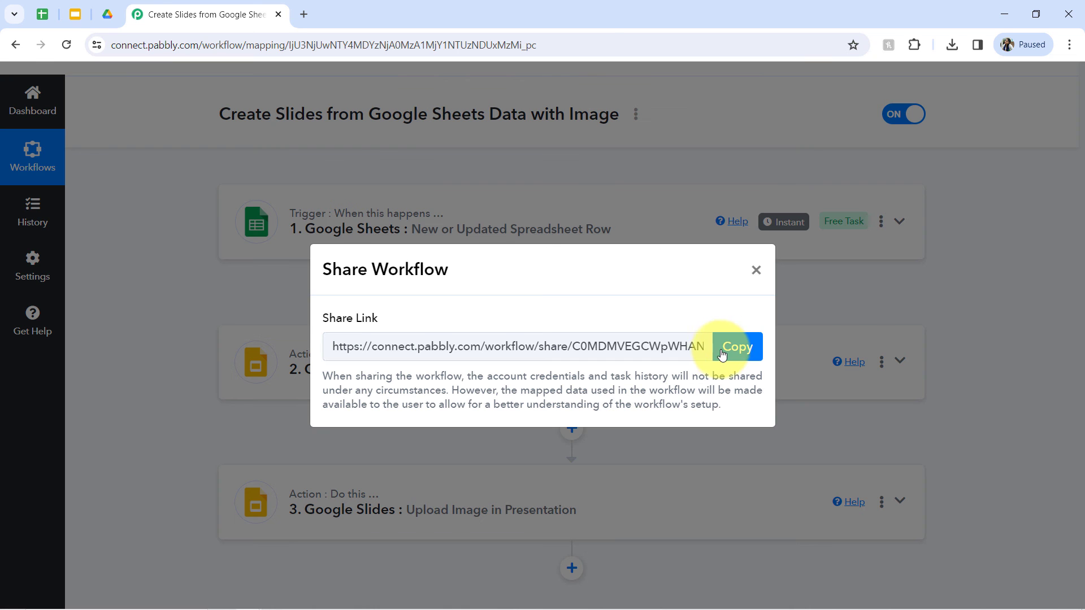
{"action": "left_click", "coordinate": [722, 354]}
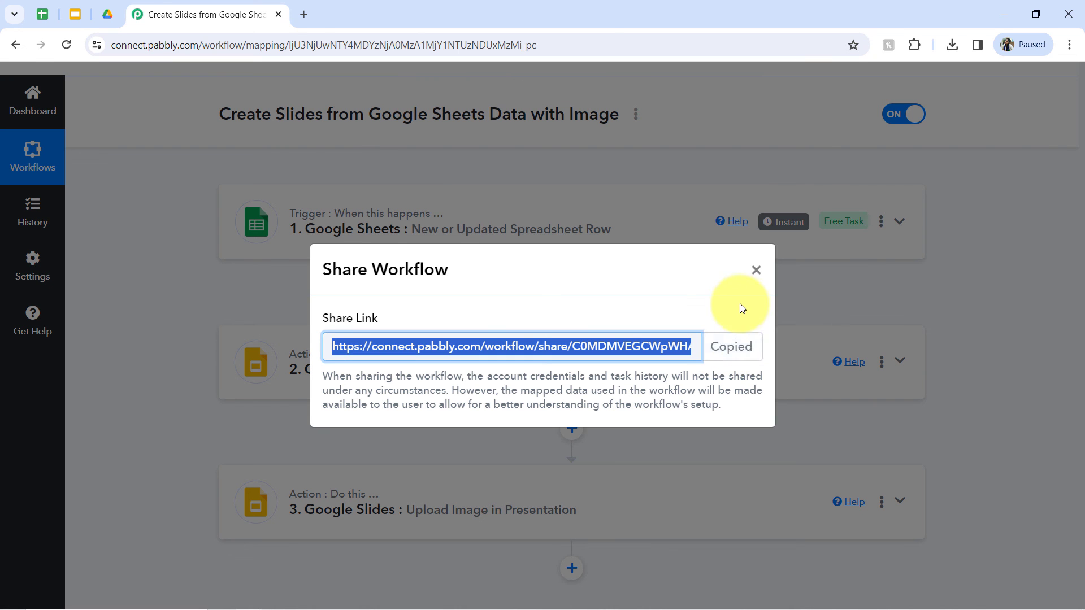